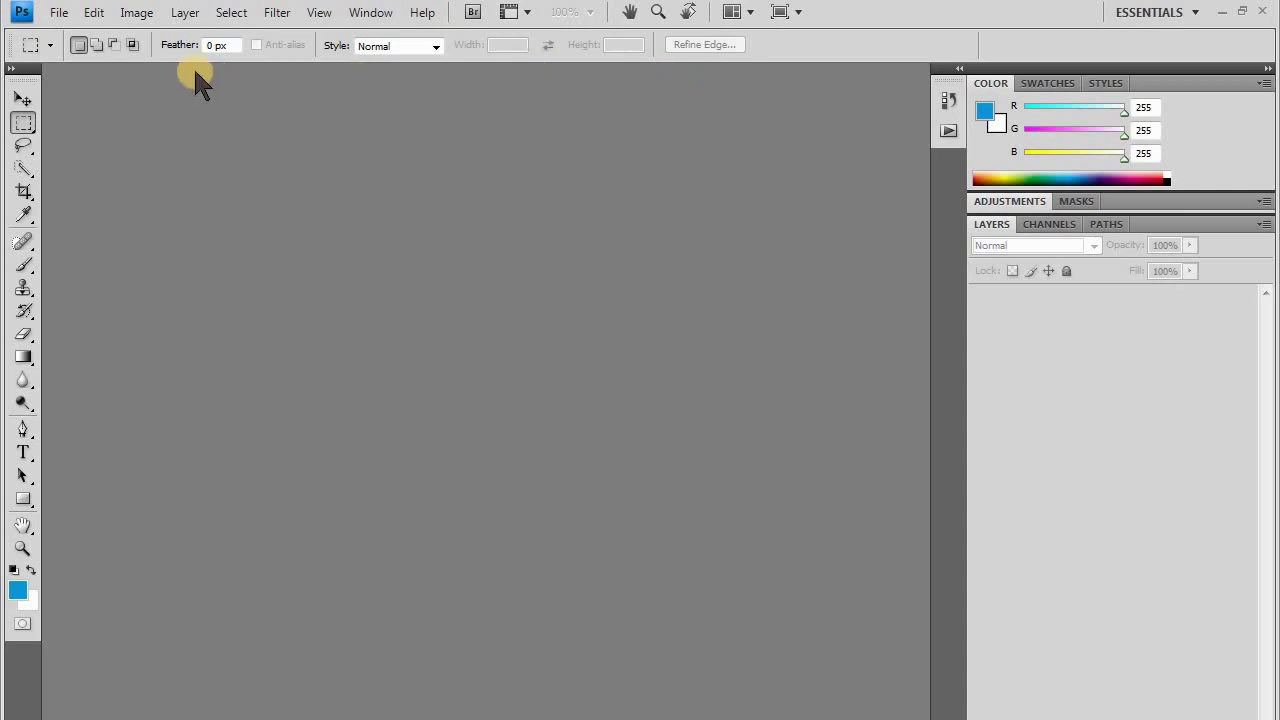
- Open the photo woman-looking-at-her-left-side-1456475.jpg
left_click(60, 13)
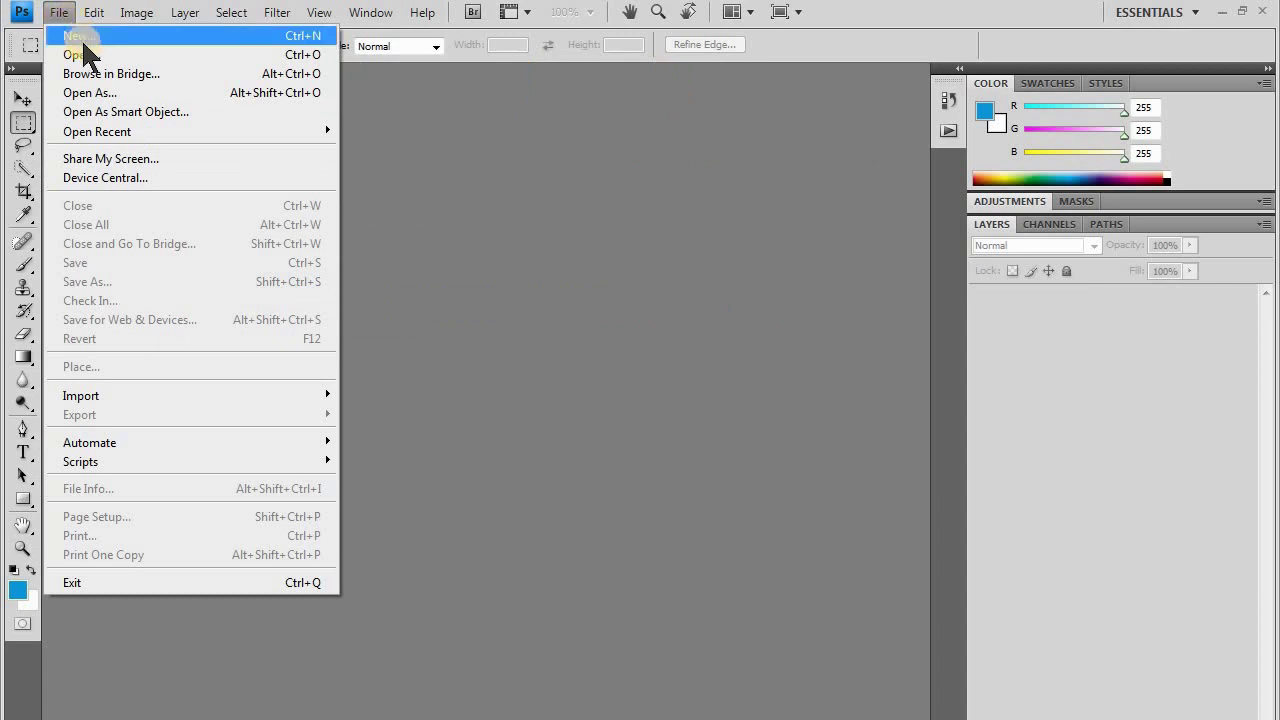
left_click(88, 57)
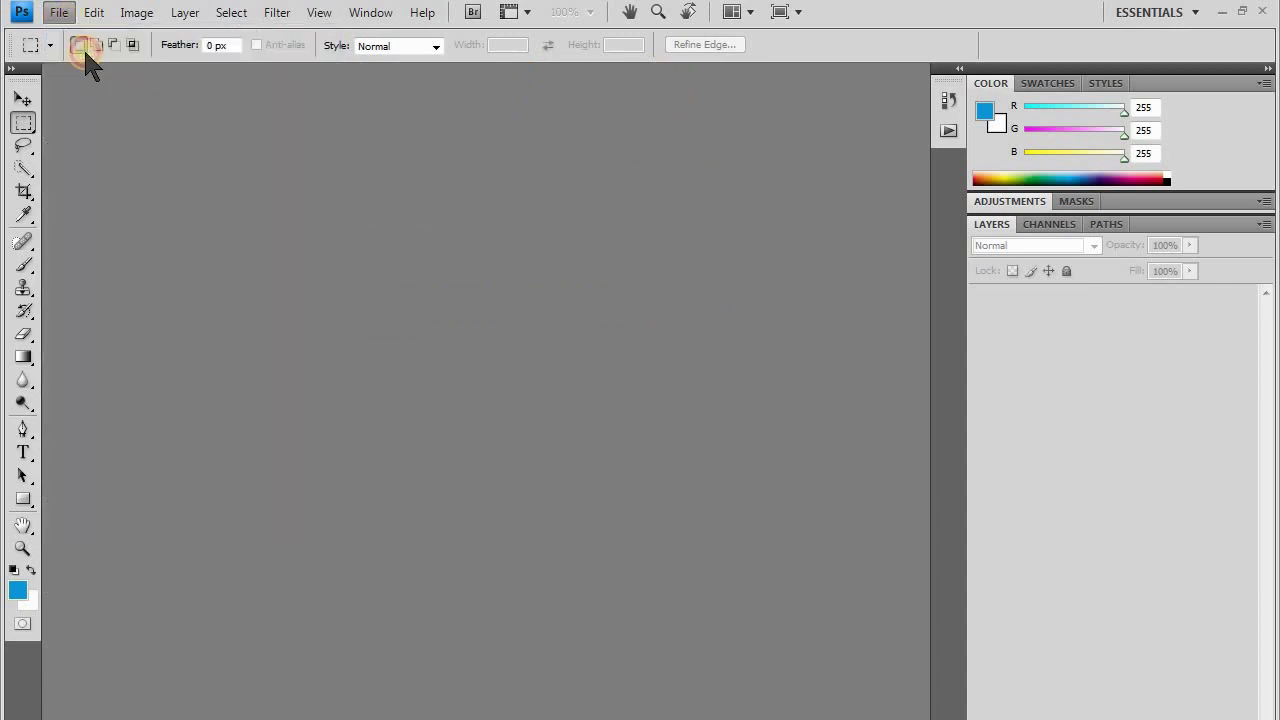
left_click(370, 310)
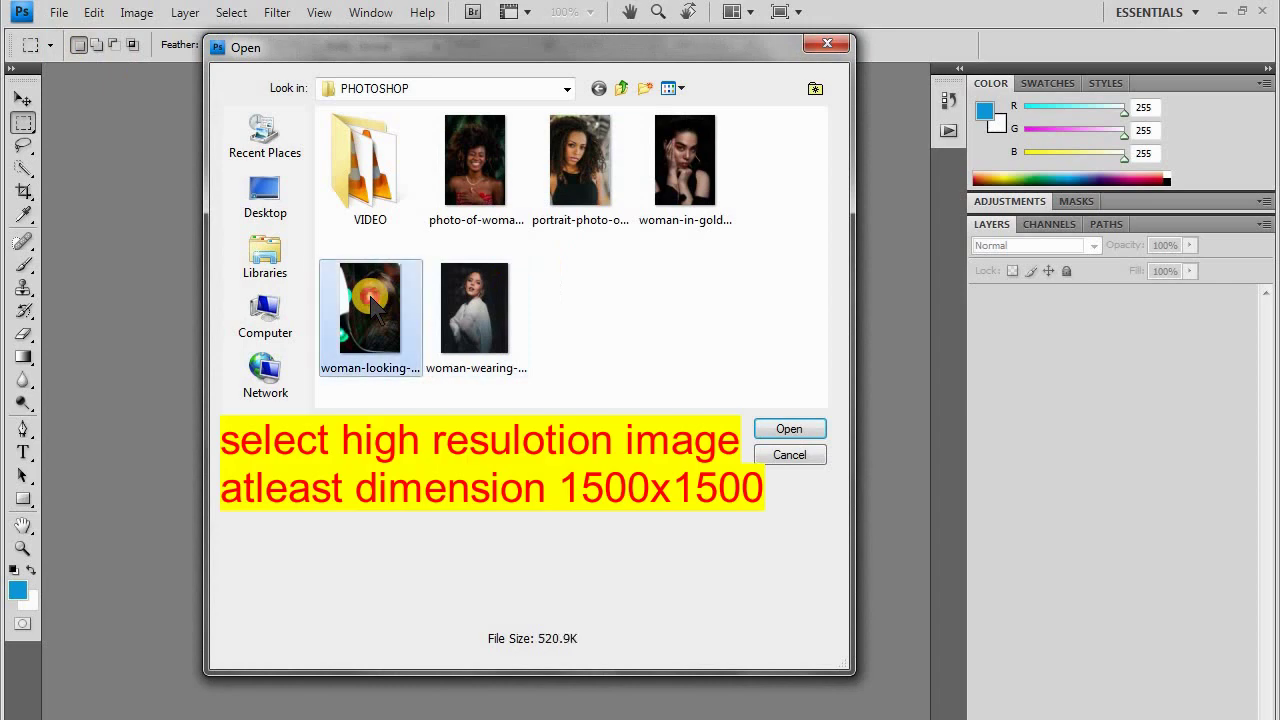
left_click(777, 428)
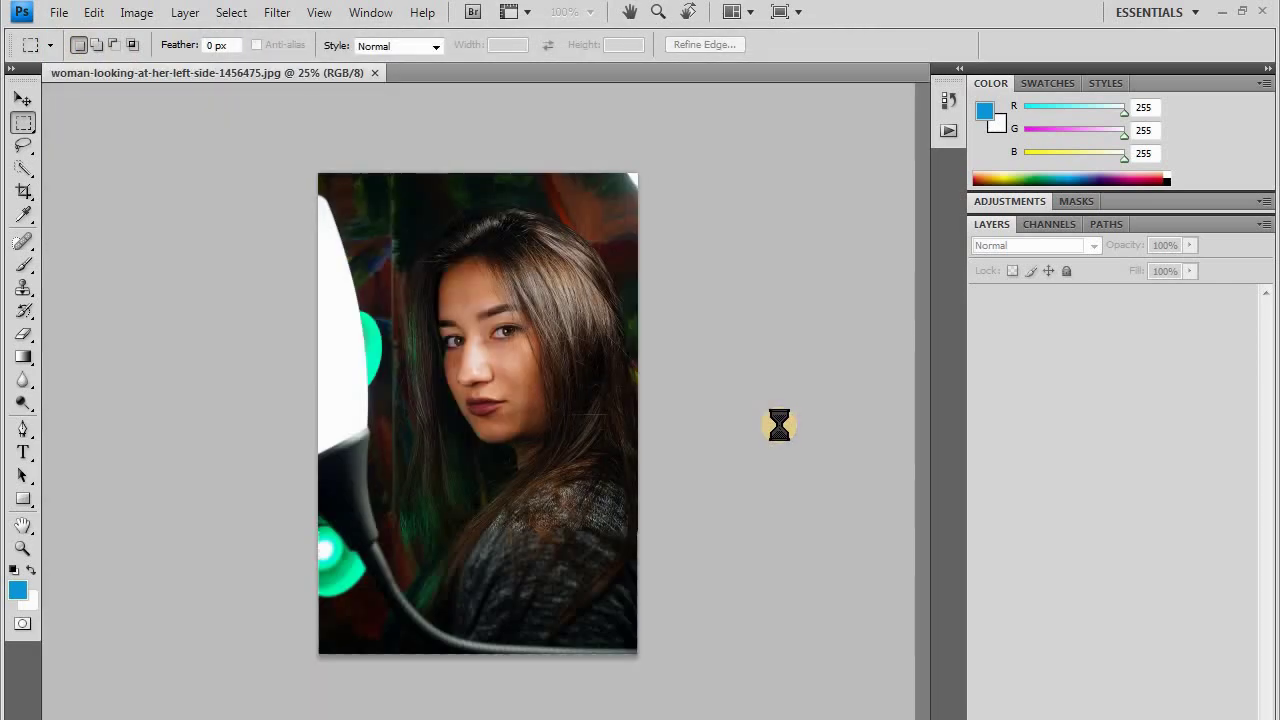
- Zoom in on the portrait and duplicate the Background into Layer 1
left_click(318, 13)
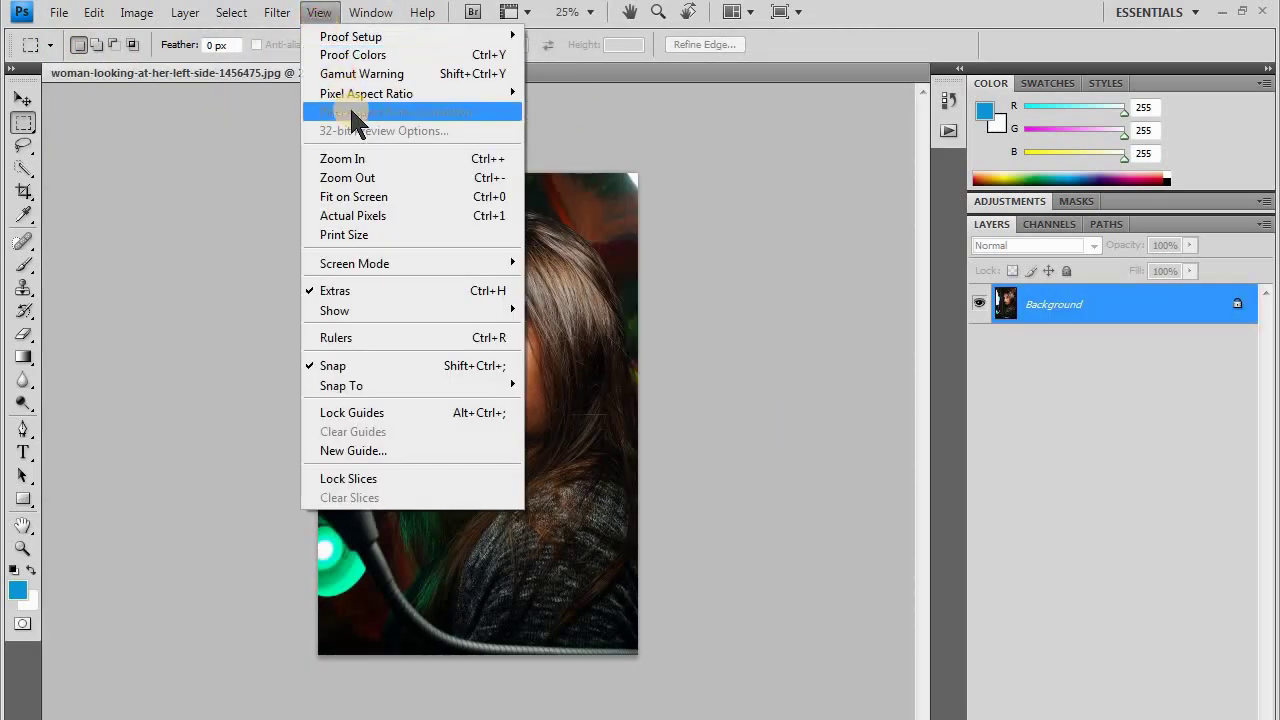
left_click(355, 152)
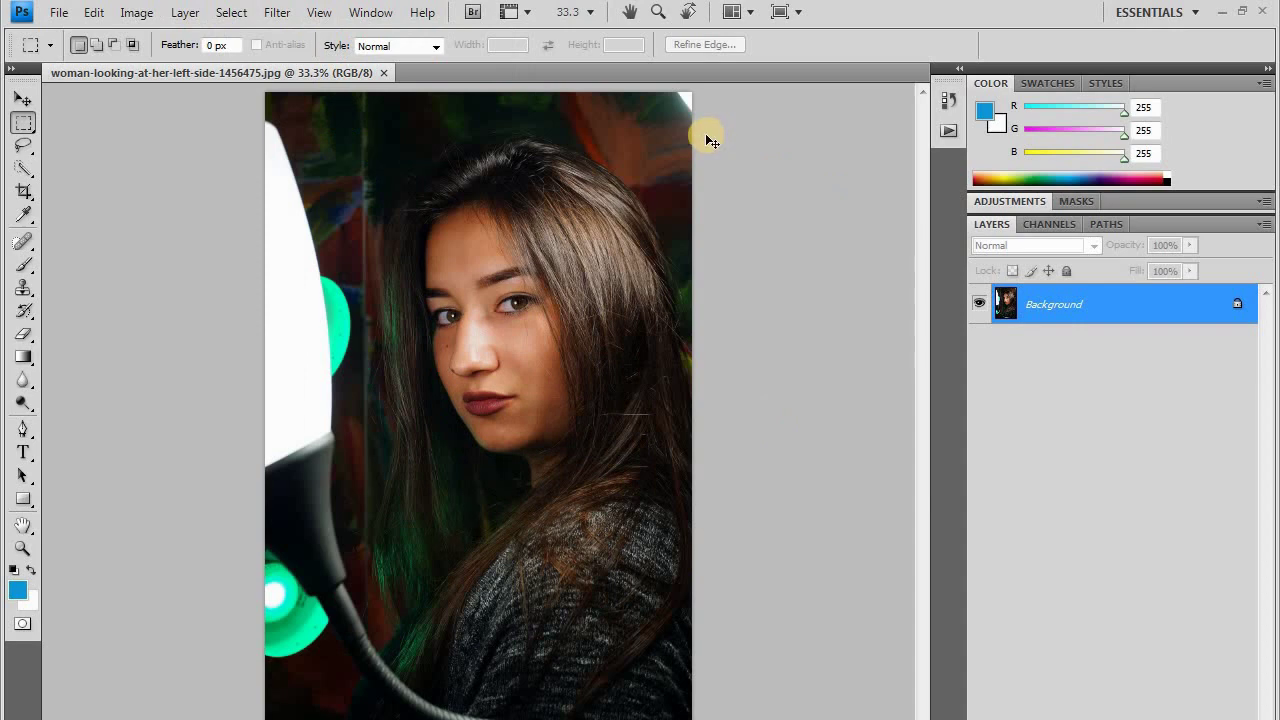
key("ctrl+j")
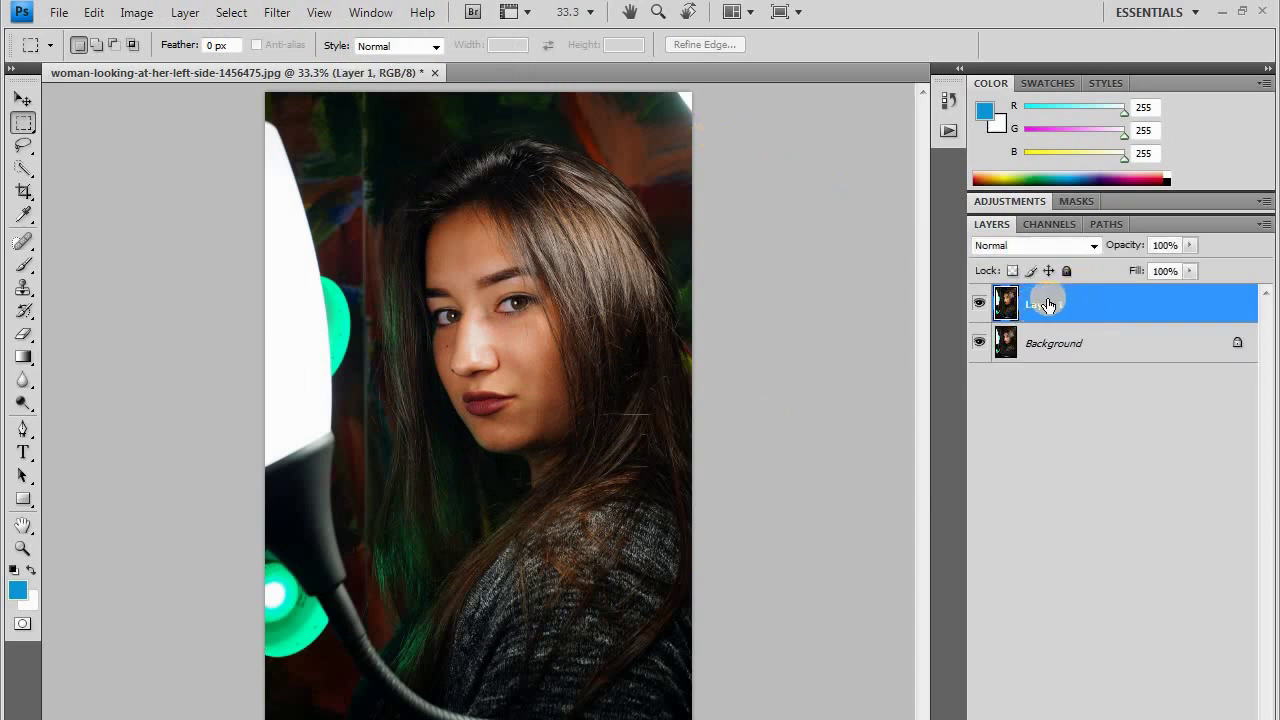
- Apply Shadows/Highlights to Layer 1 with Shadows at 40% and Highlights at 0%
left_click(136, 13)
mouse_move(167, 64)
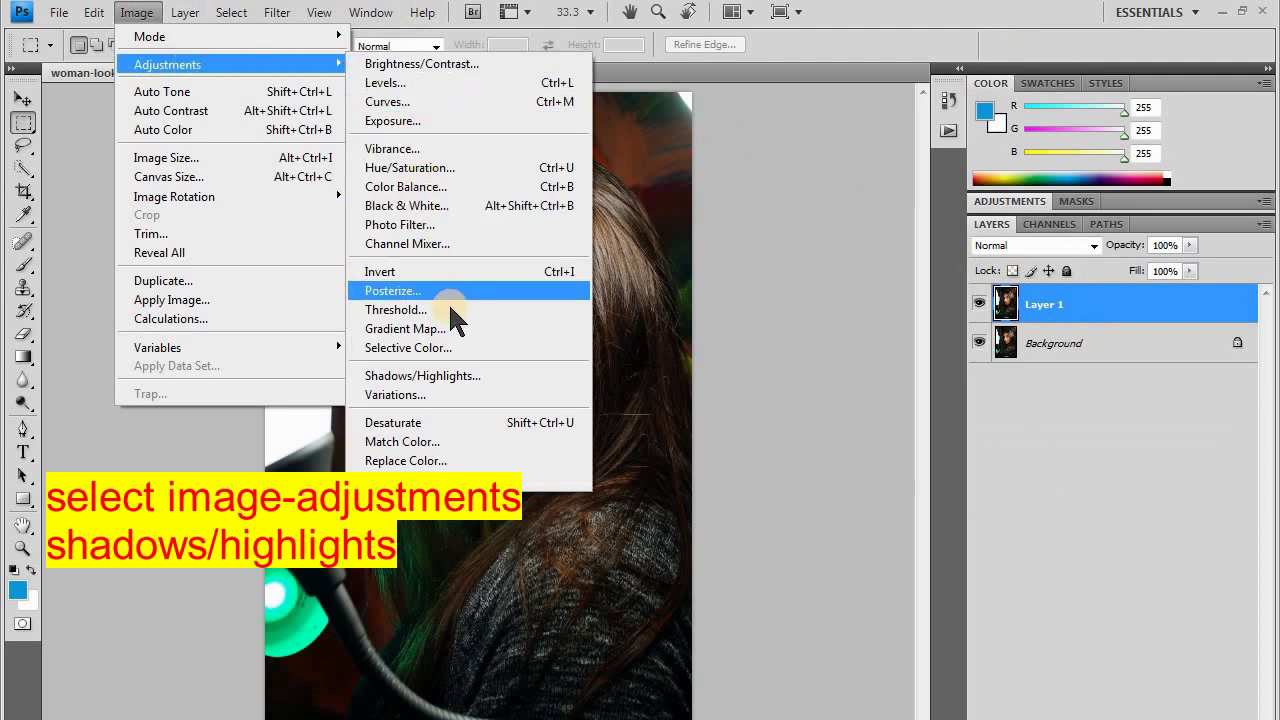
left_click(440, 375)
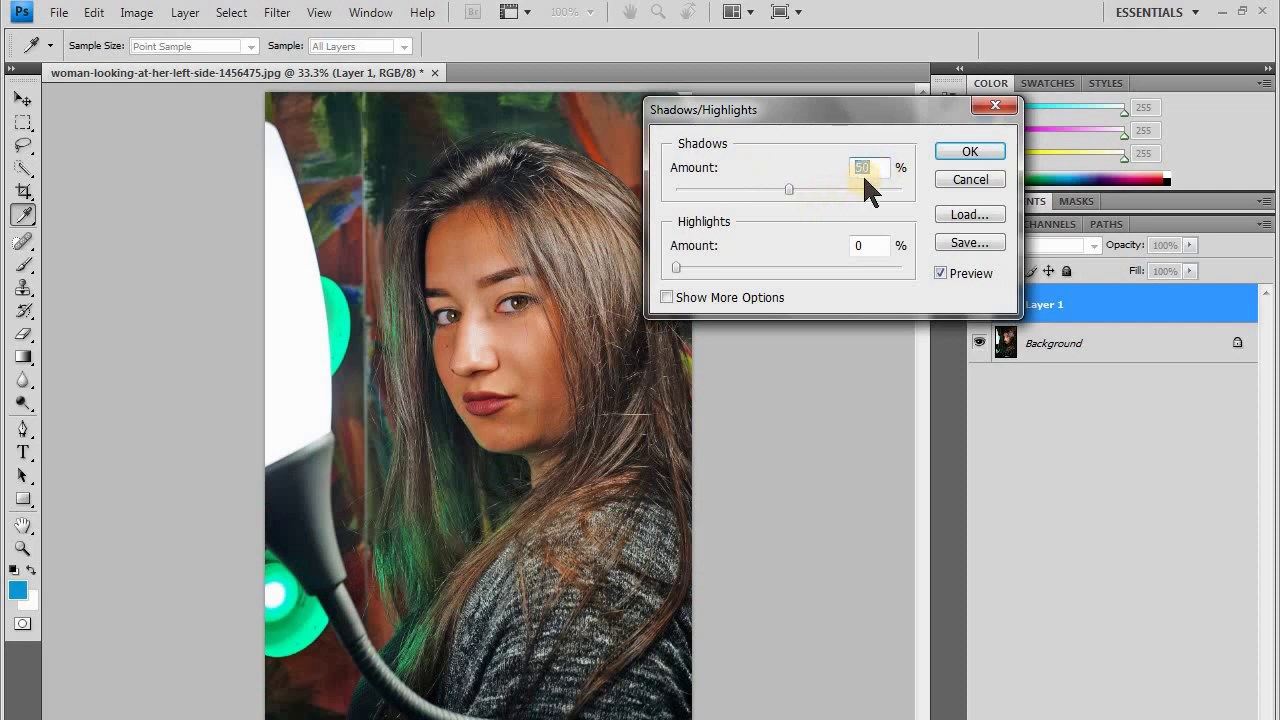
type("40")
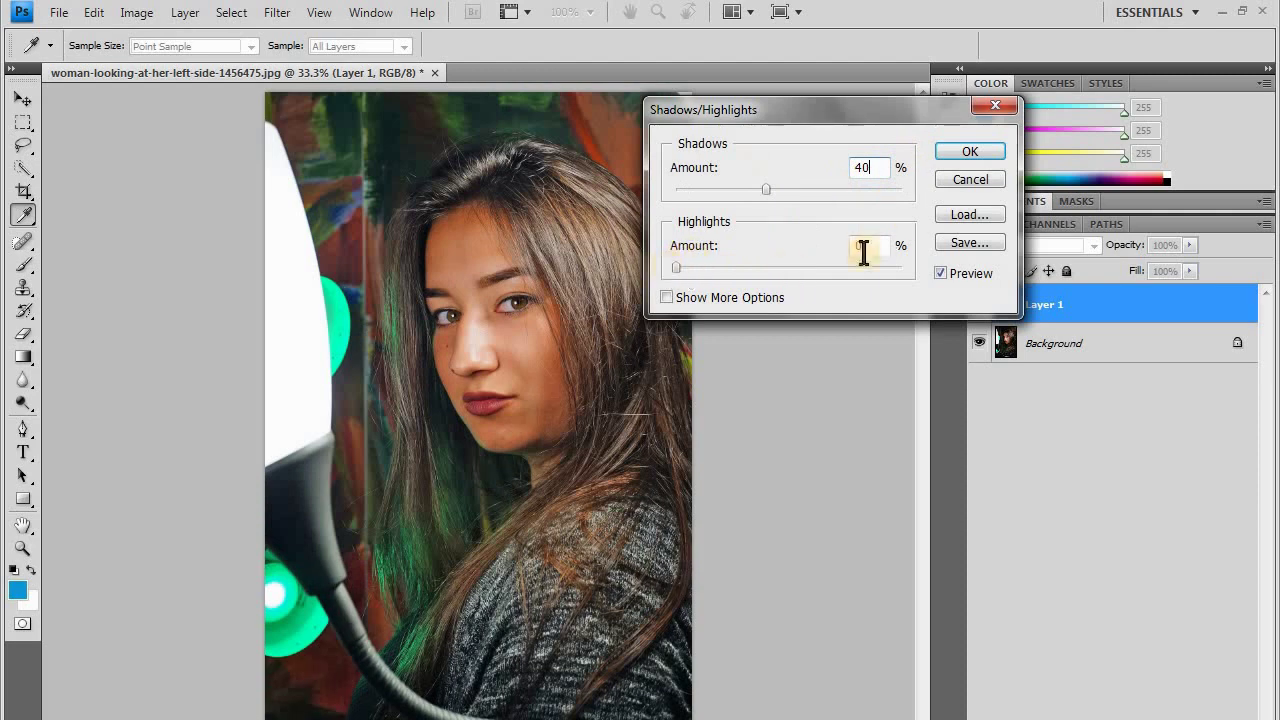
left_click(968, 152)
key("m")
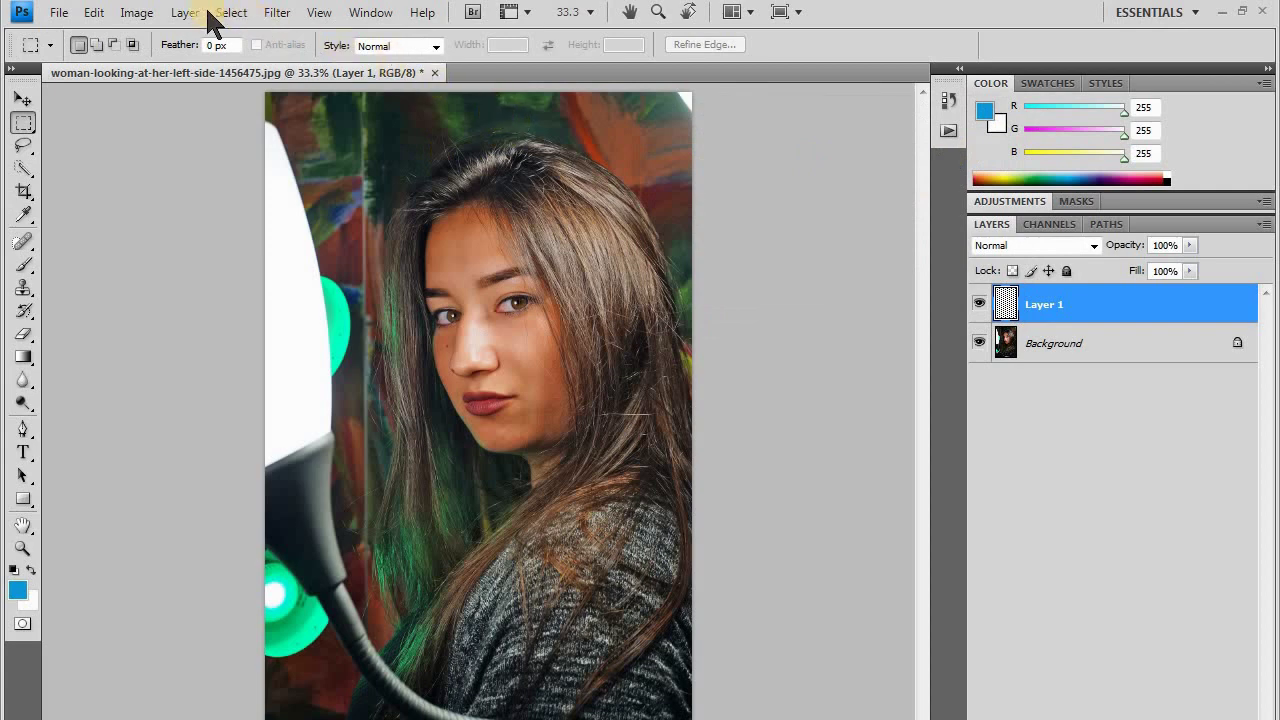
- Apply Levels with input black 42 and white 223, then stamp a merged copy
left_click(137, 13)
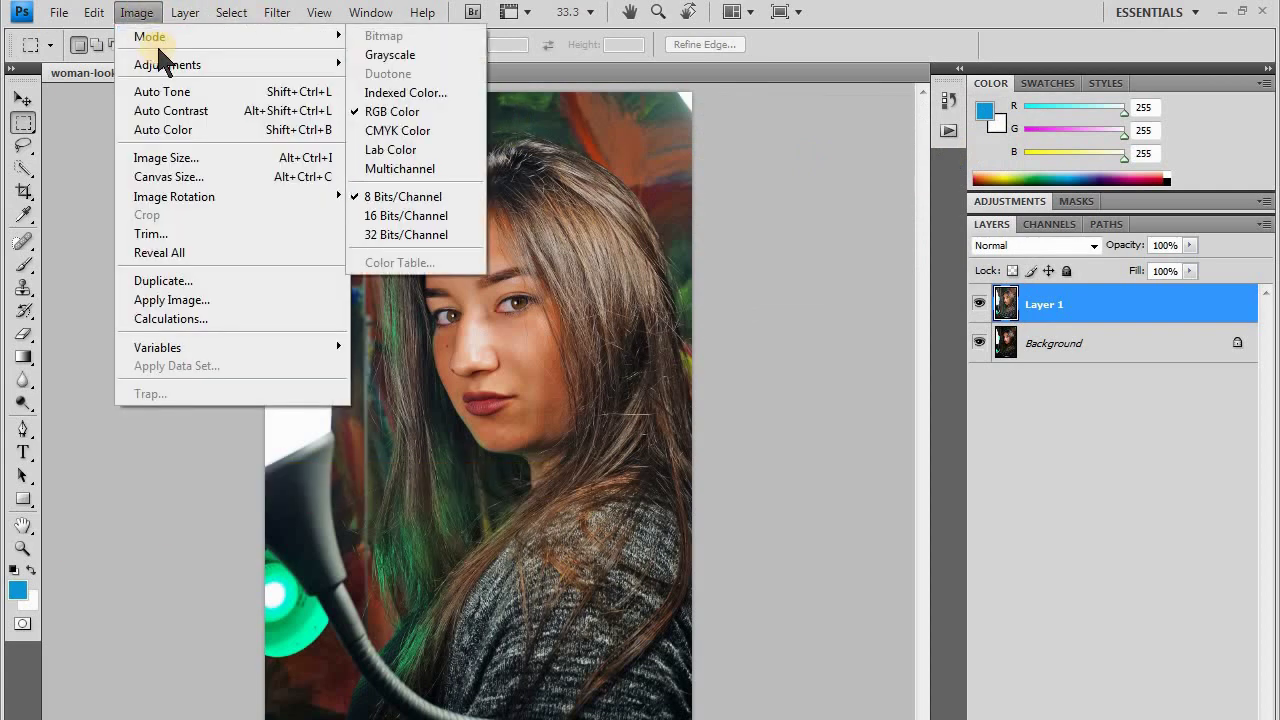
mouse_move(167, 64)
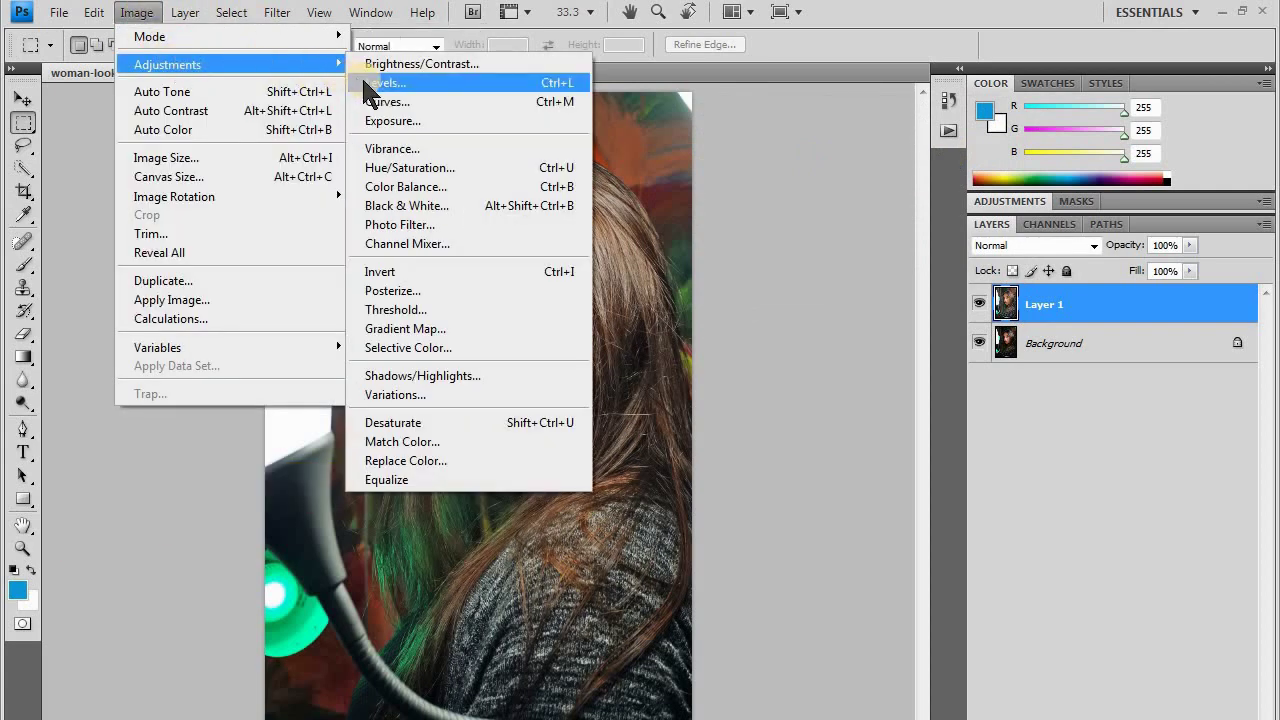
left_click(366, 84)
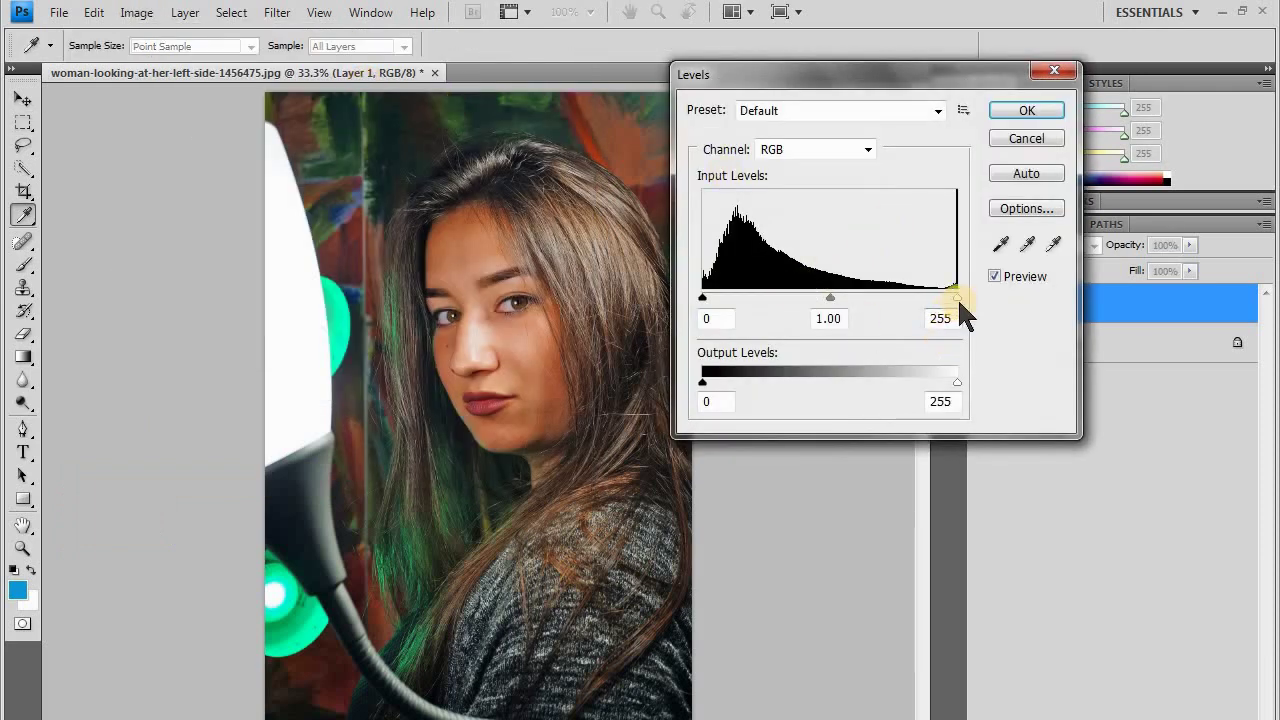
left_click_drag(957, 297, 930, 297)
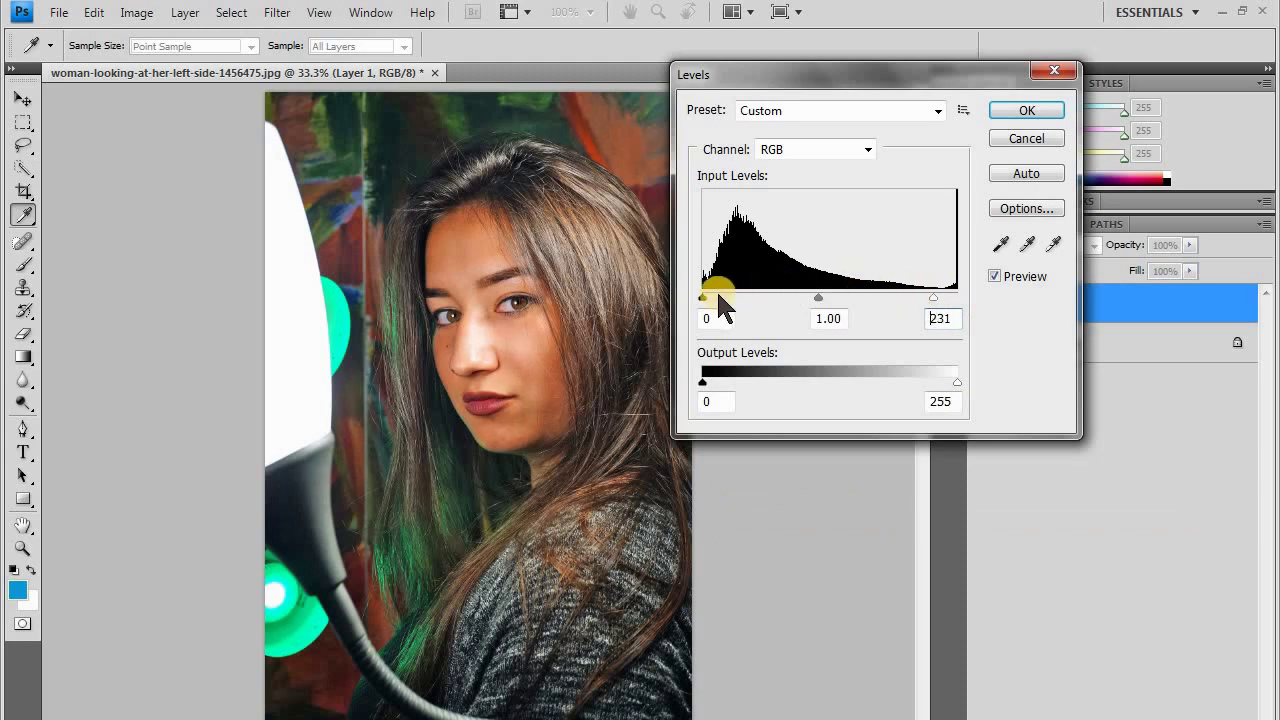
left_click_drag(704, 297, 727, 297)
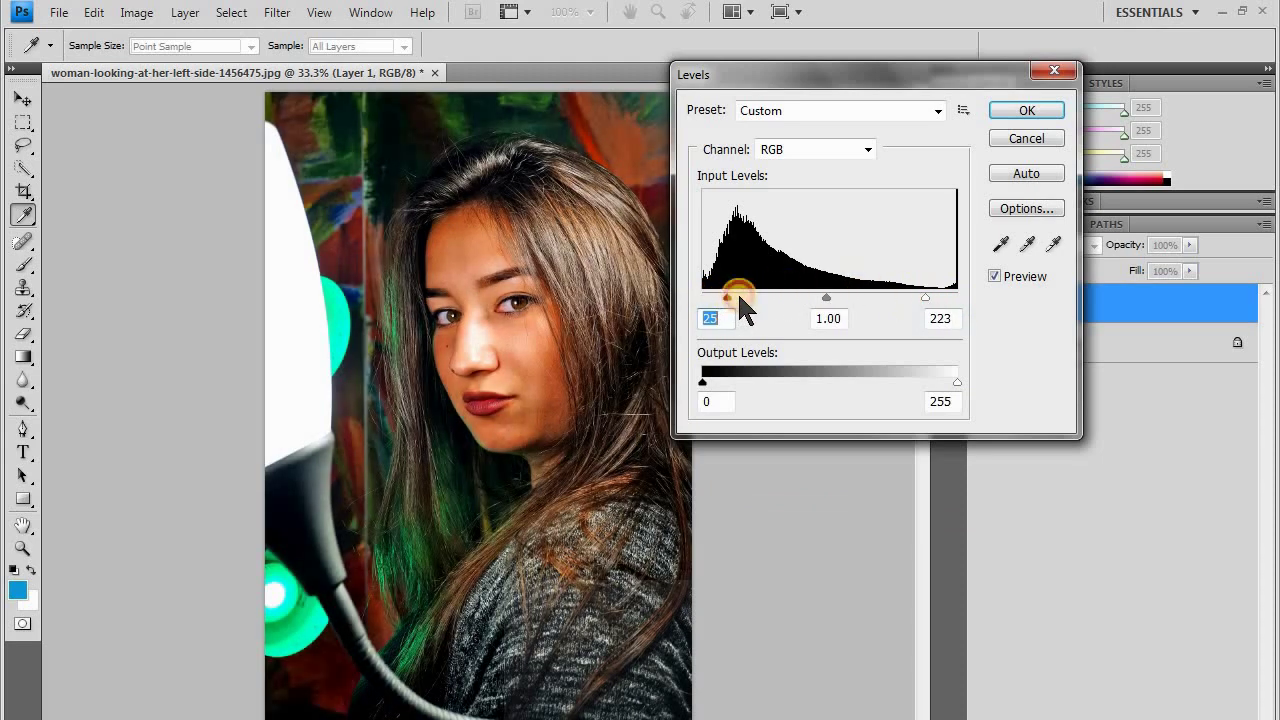
left_click_drag(739, 297, 748, 298)
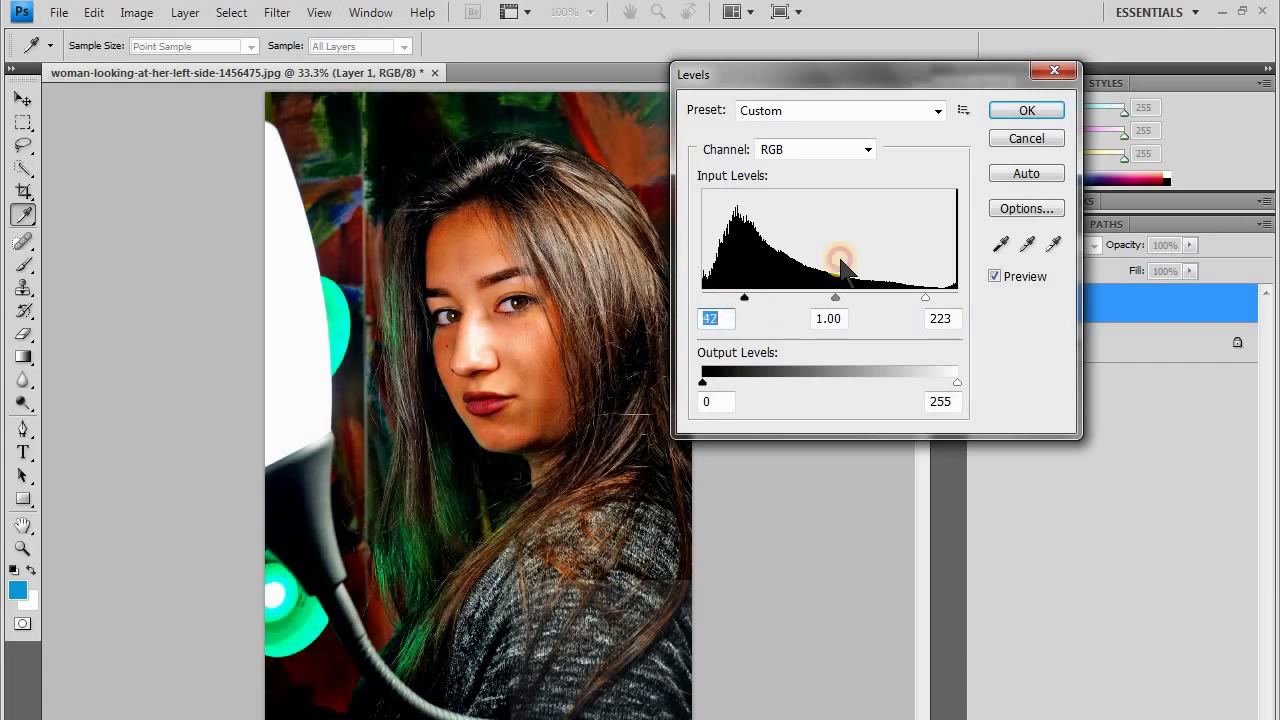
left_click(1021, 110)
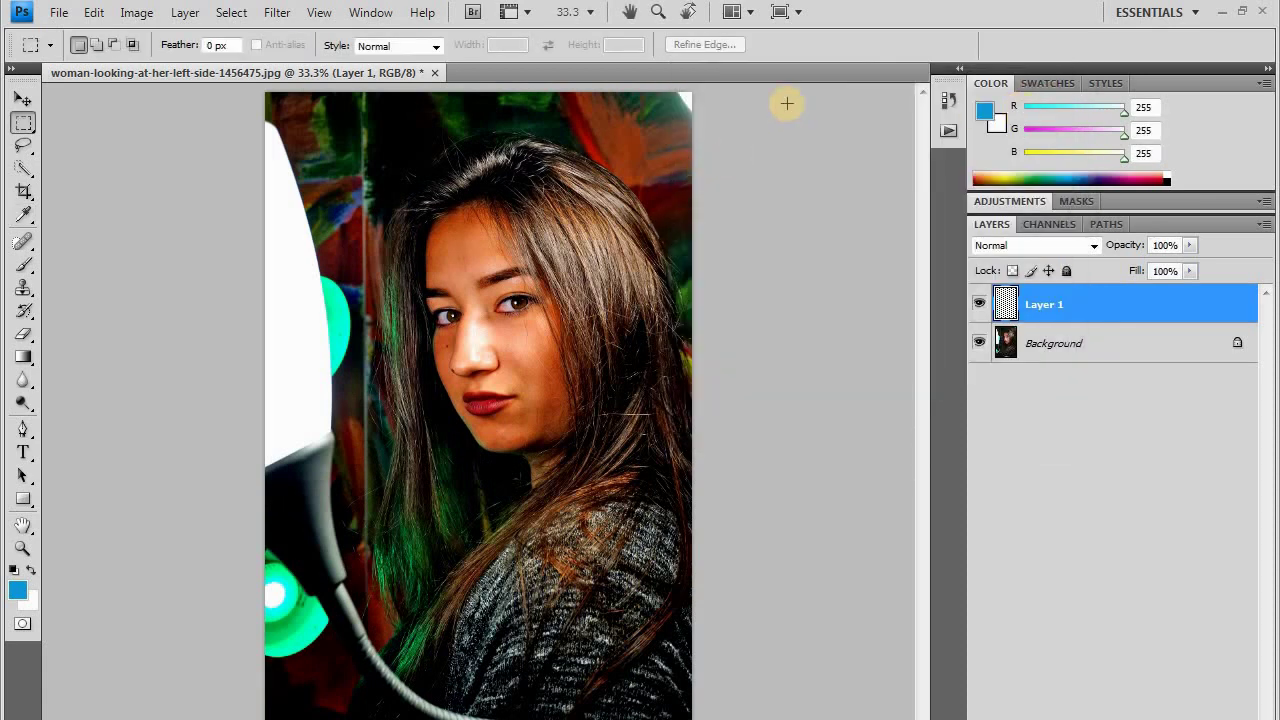
key("ctrl+alt+shift+e")
- Duplicate Layer 1 and apply a 3-pixel High Pass filter to the copy
key("ctrl+j")
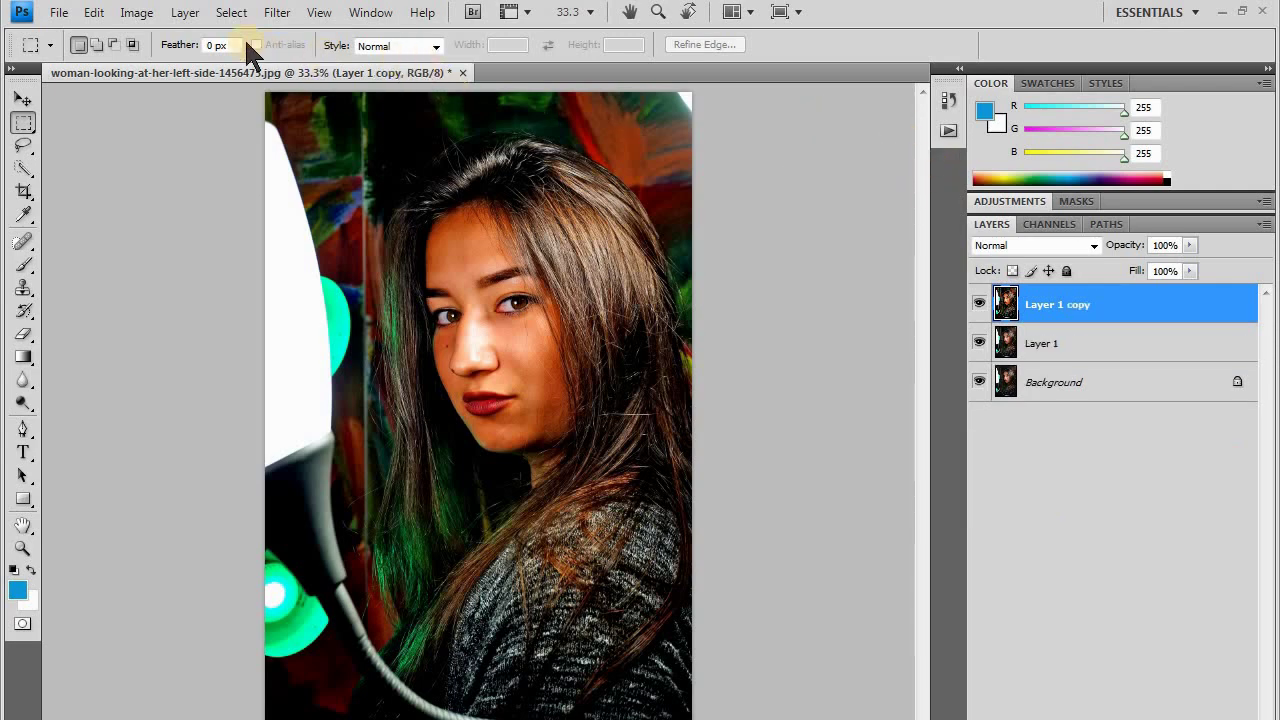
left_click(277, 12)
mouse_move(292, 386)
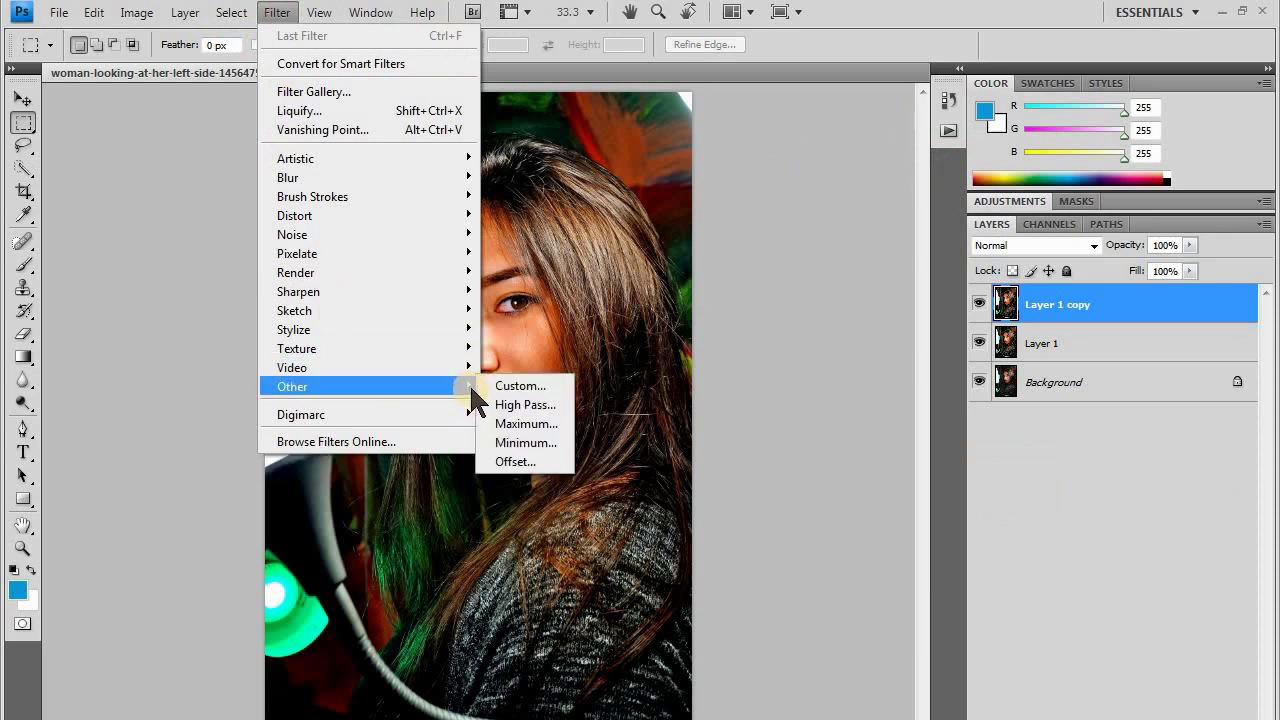
left_click(522, 406)
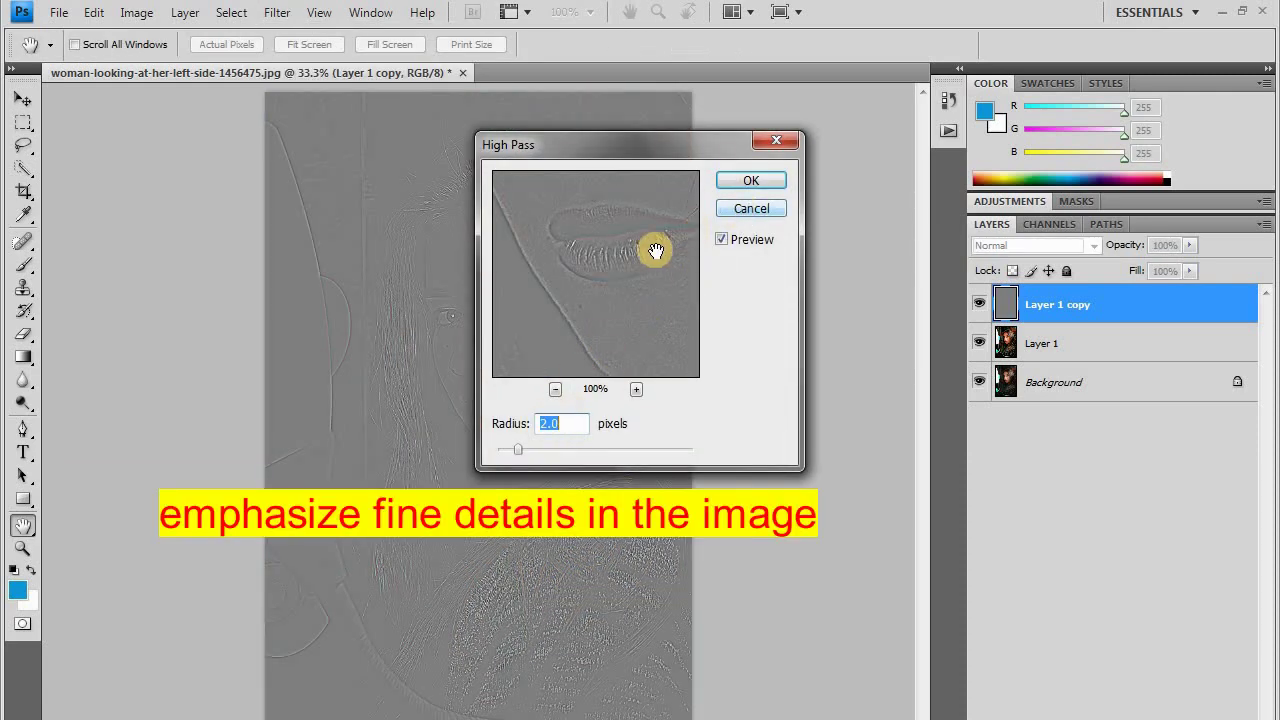
left_click_drag(655, 250, 611, 278)
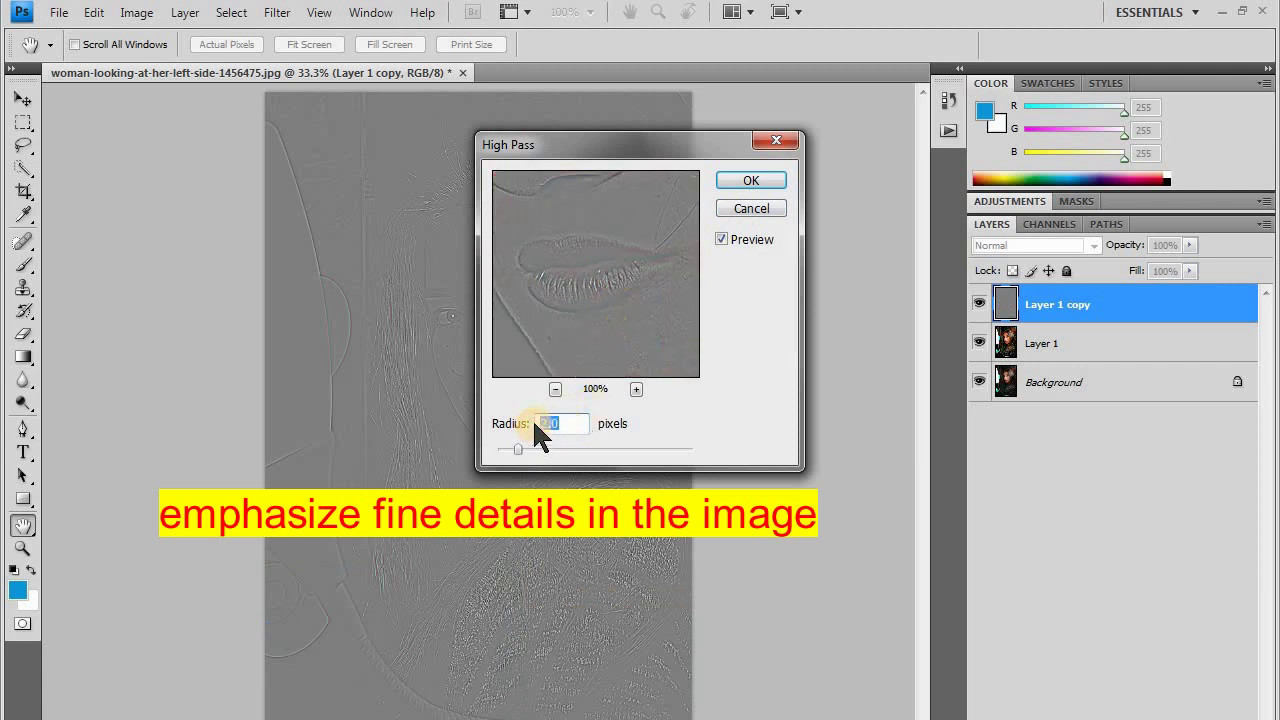
type("3")
mouse_move(618, 287)
left_mouse_down()
mouse_move(620, 265)
mouse_move(616, 300)
mouse_move(633, 288)
left_mouse_up()
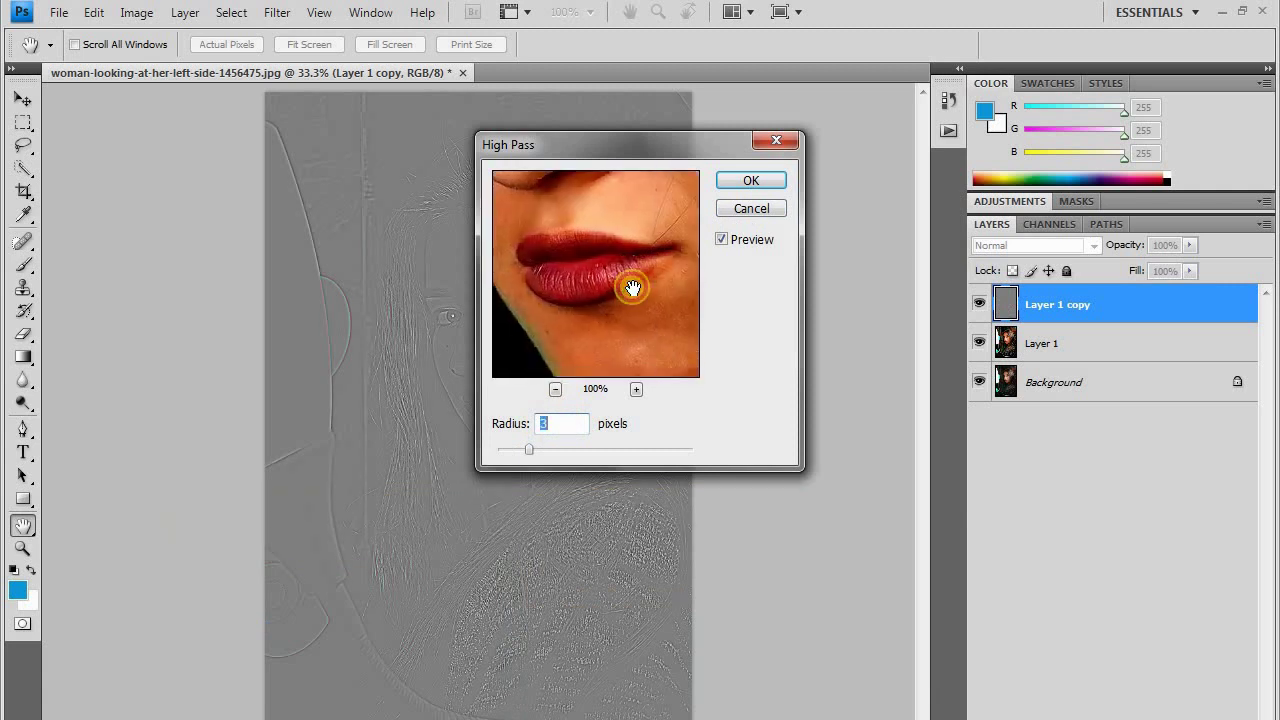
left_click_drag(633, 288, 633, 288)
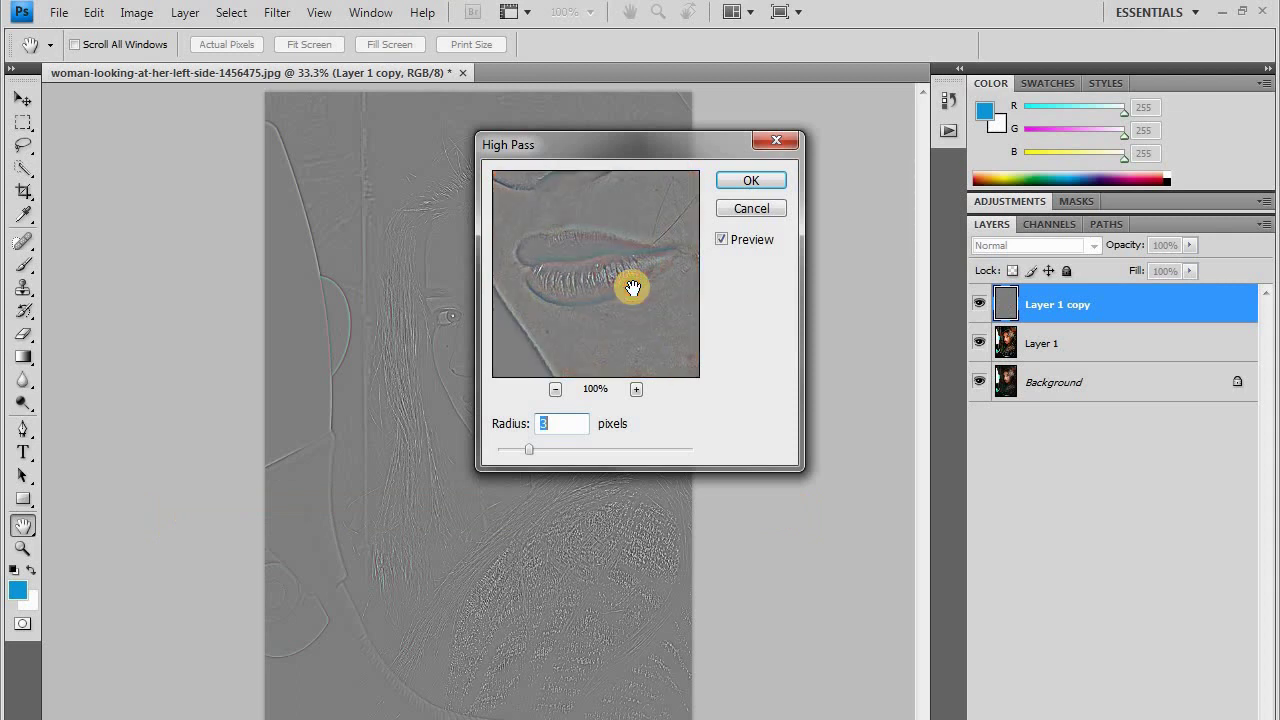
left_click(738, 183)
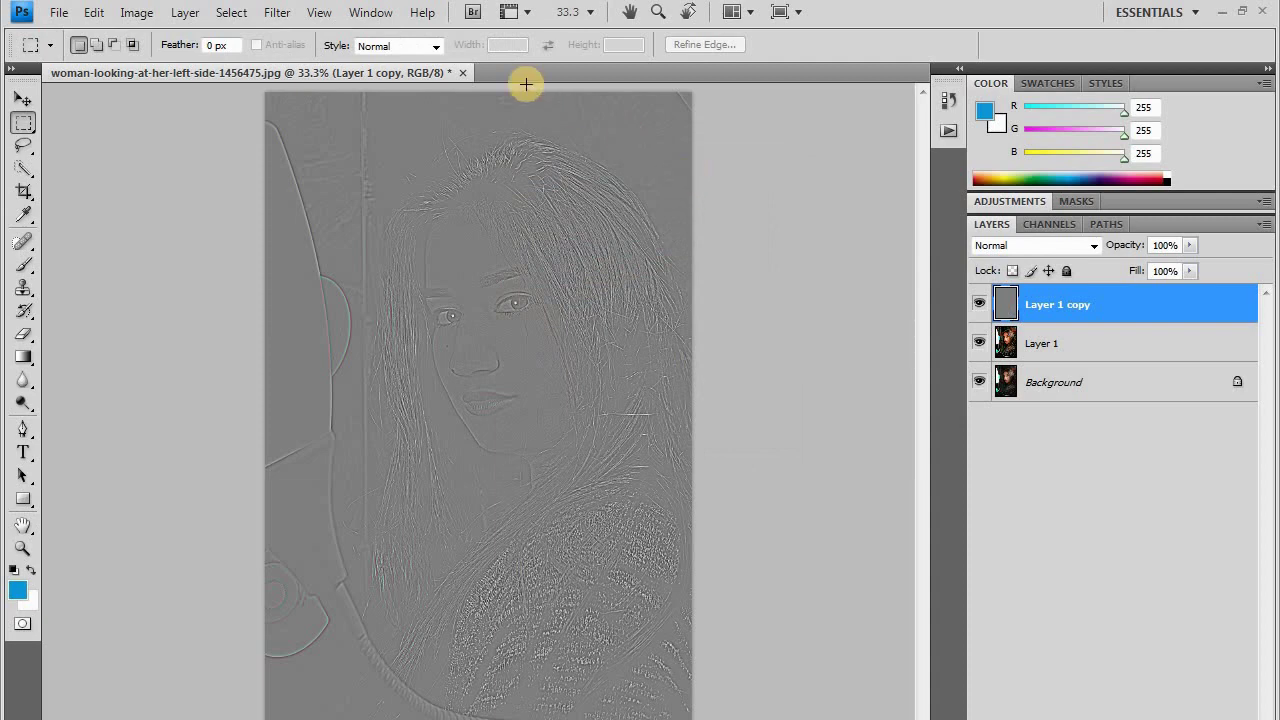
- Set Layer 1 copy's blend mode to Overlay in Blending Options
left_click(185, 12)
mouse_move(212, 121)
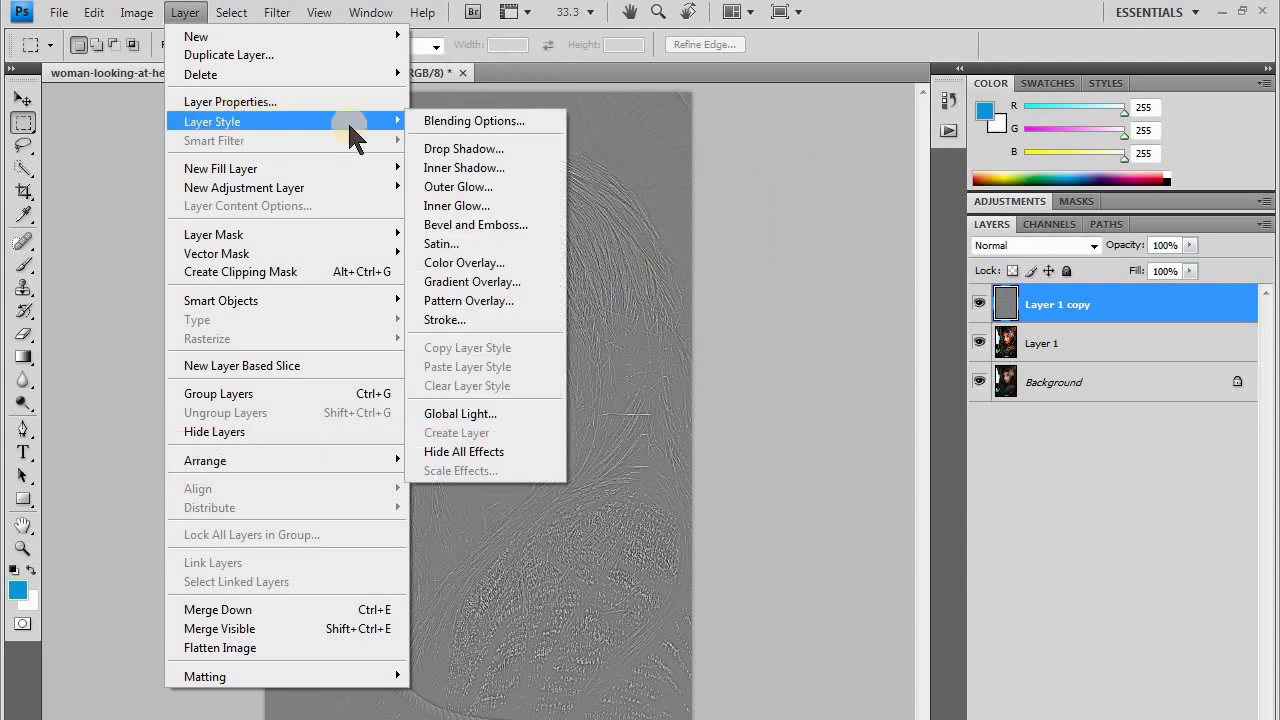
left_click(439, 119)
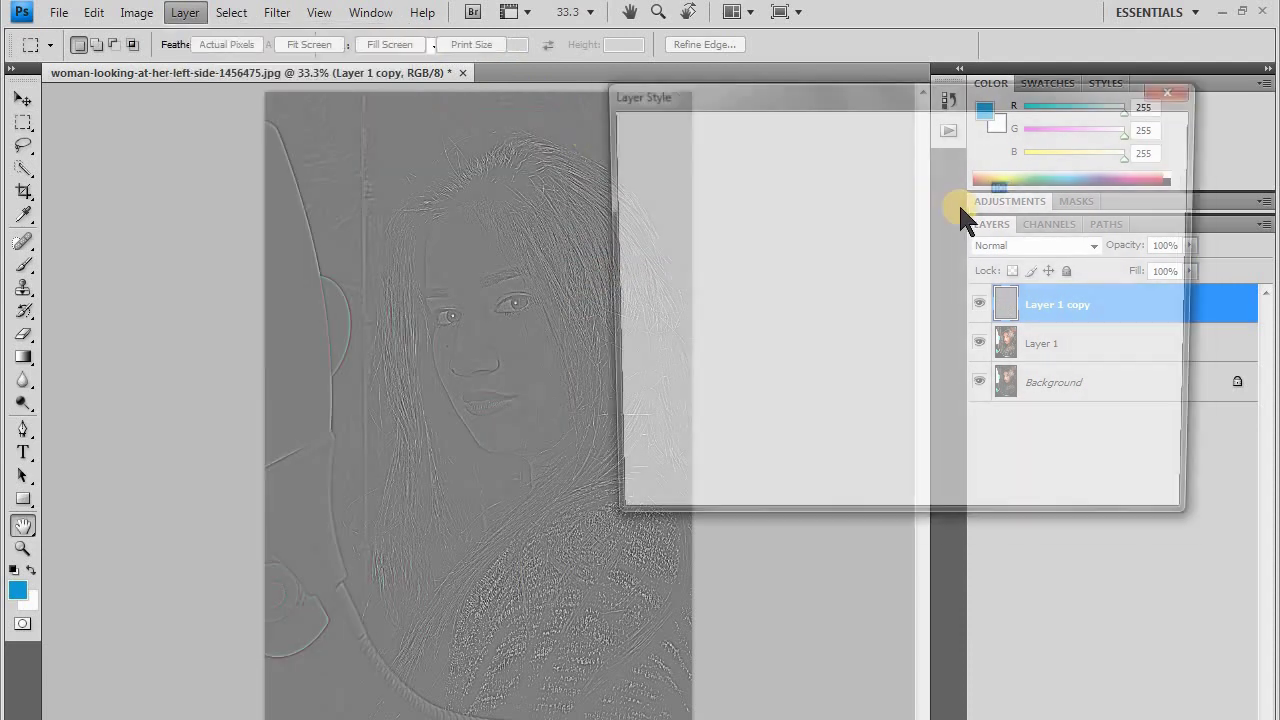
left_click(999, 164)
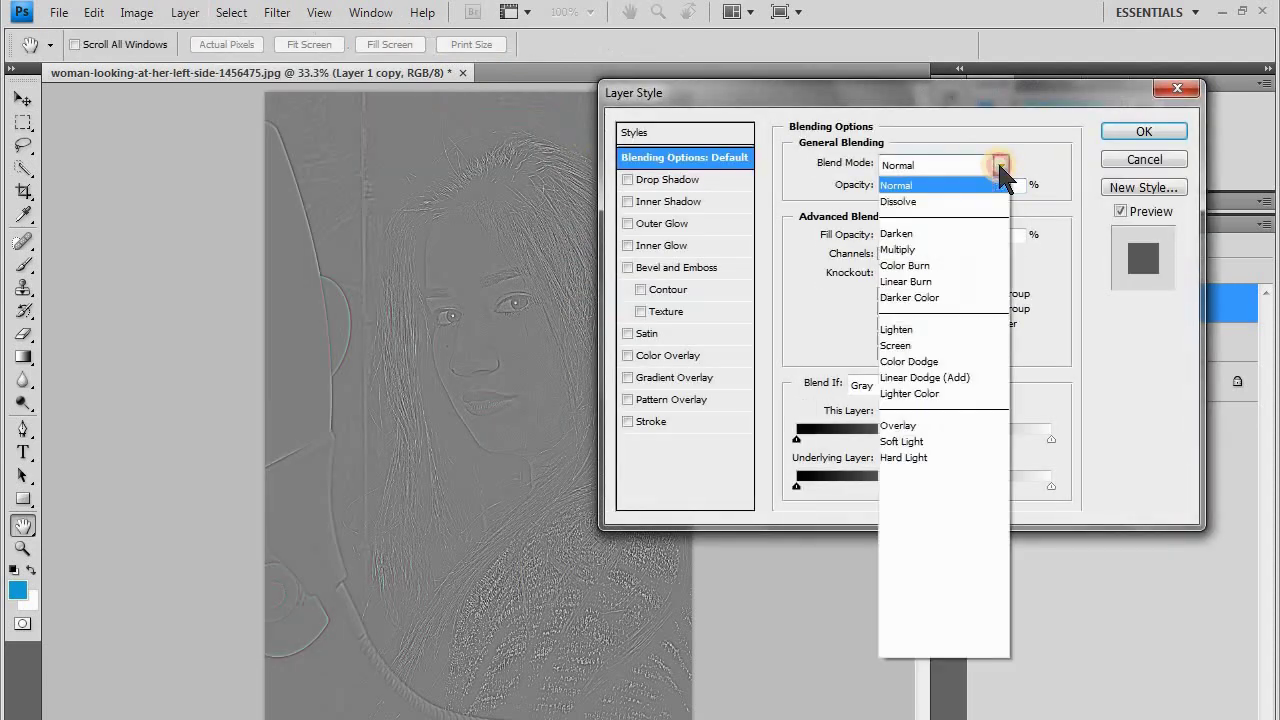
left_click(923, 424)
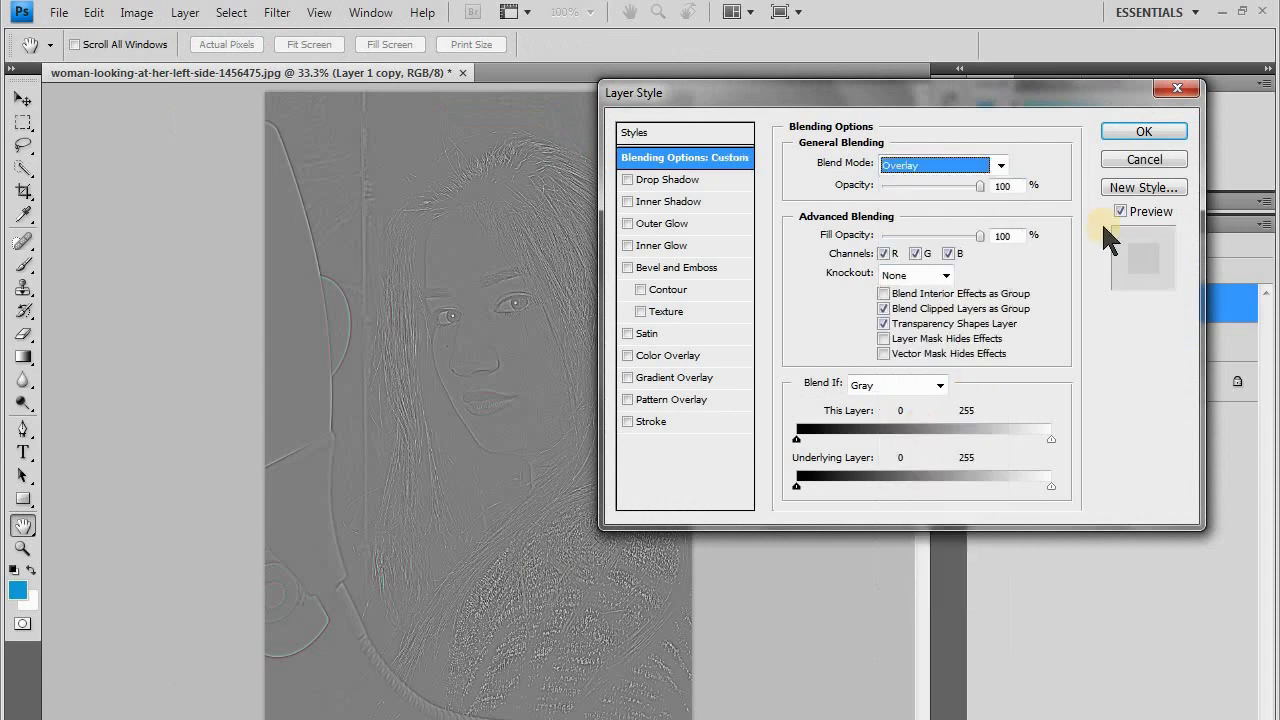
left_click(1143, 131)
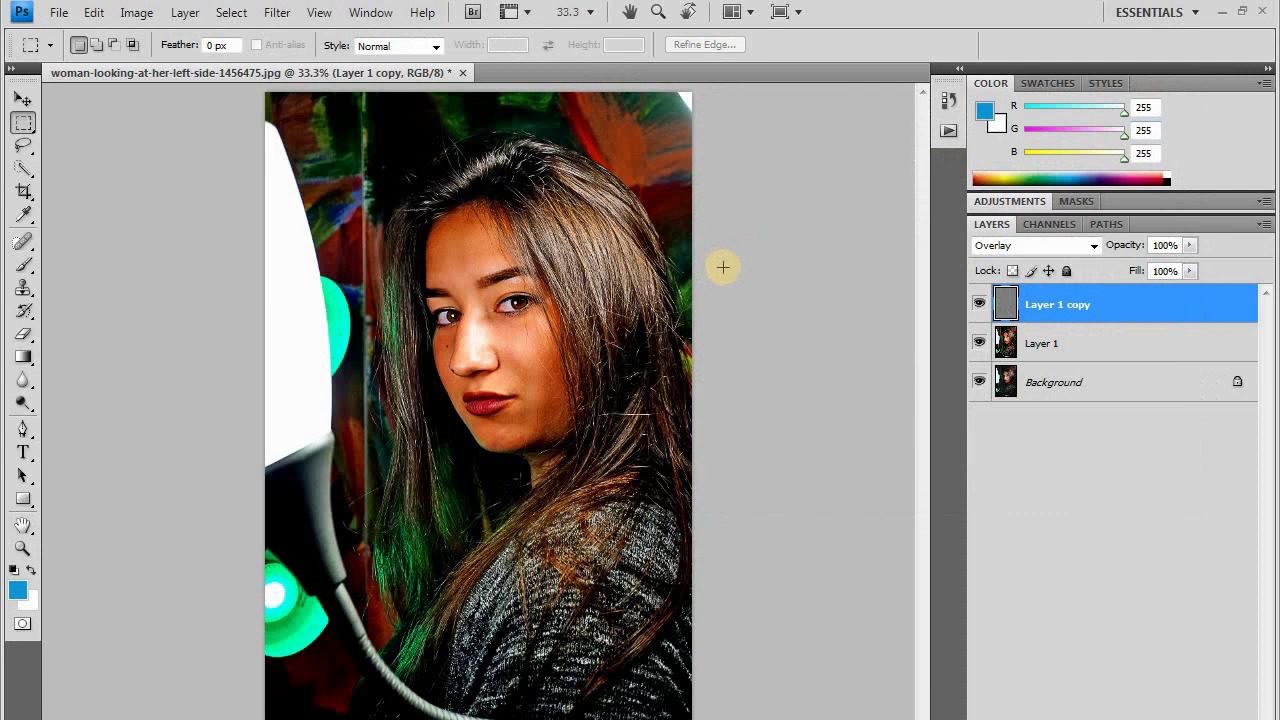
- Select Layer 1 and its Overlay copy and merge them into one layer
left_click(1032, 347, "shift")
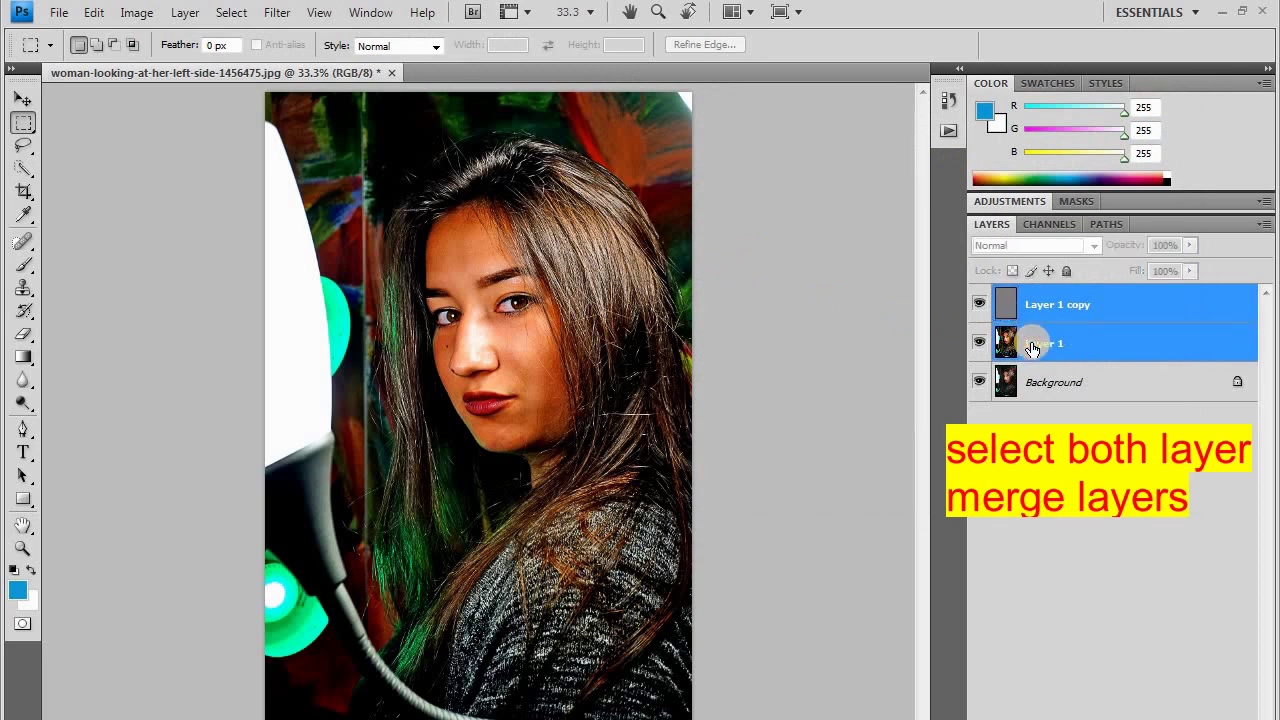
right_click(1032, 347)
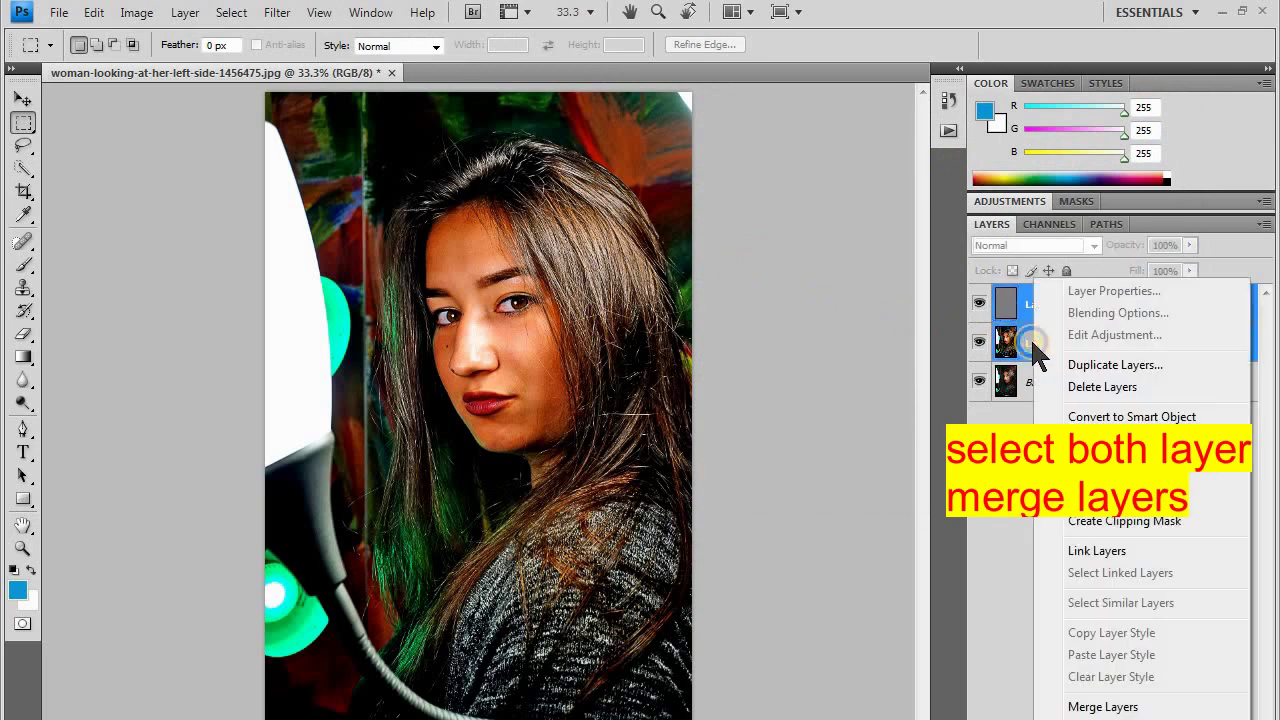
left_click(1090, 706)
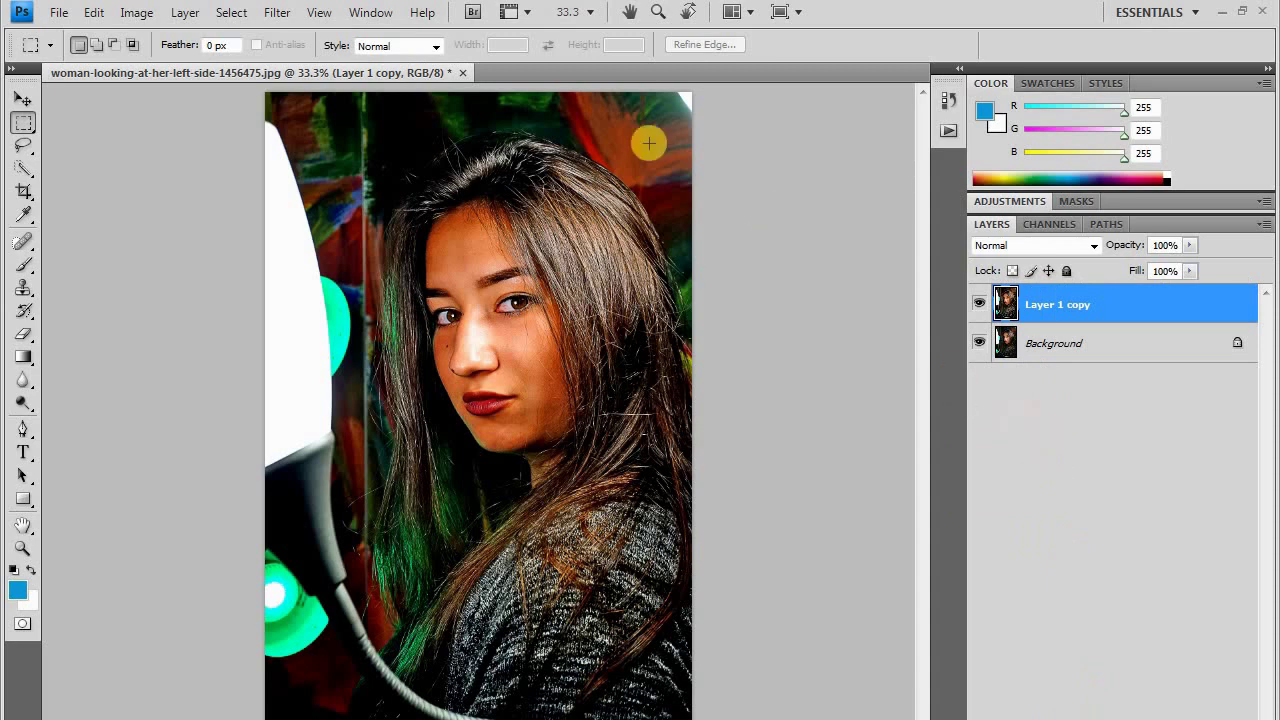
left_click(277, 12)
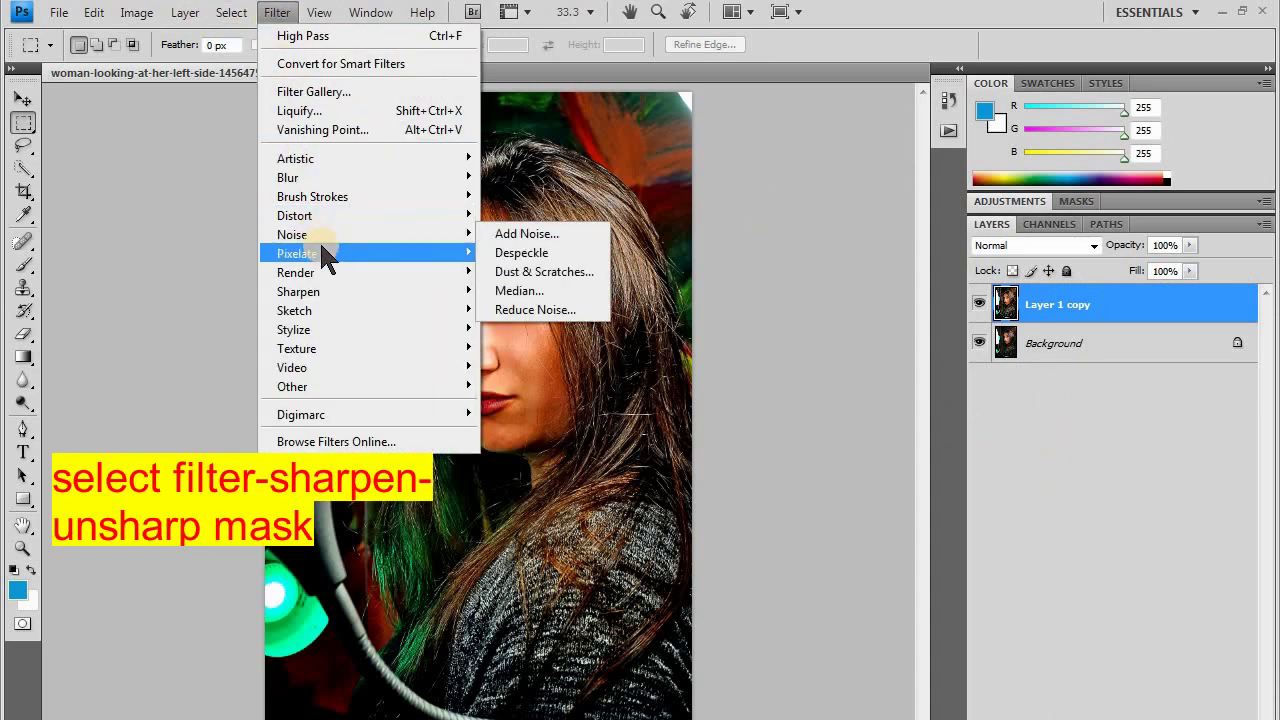
mouse_move(298, 291)
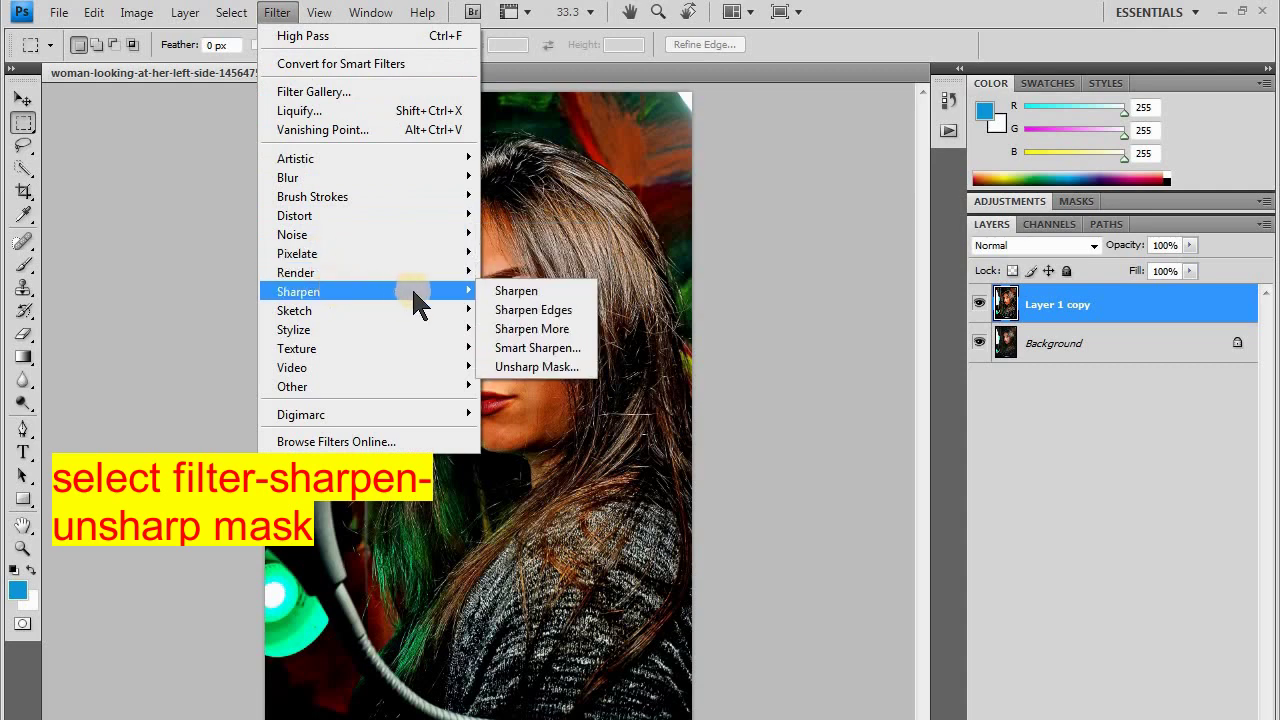
- Apply Unsharp Mask with Amount 130%, Radius 3 pixels and Threshold 0
left_click(535, 368)
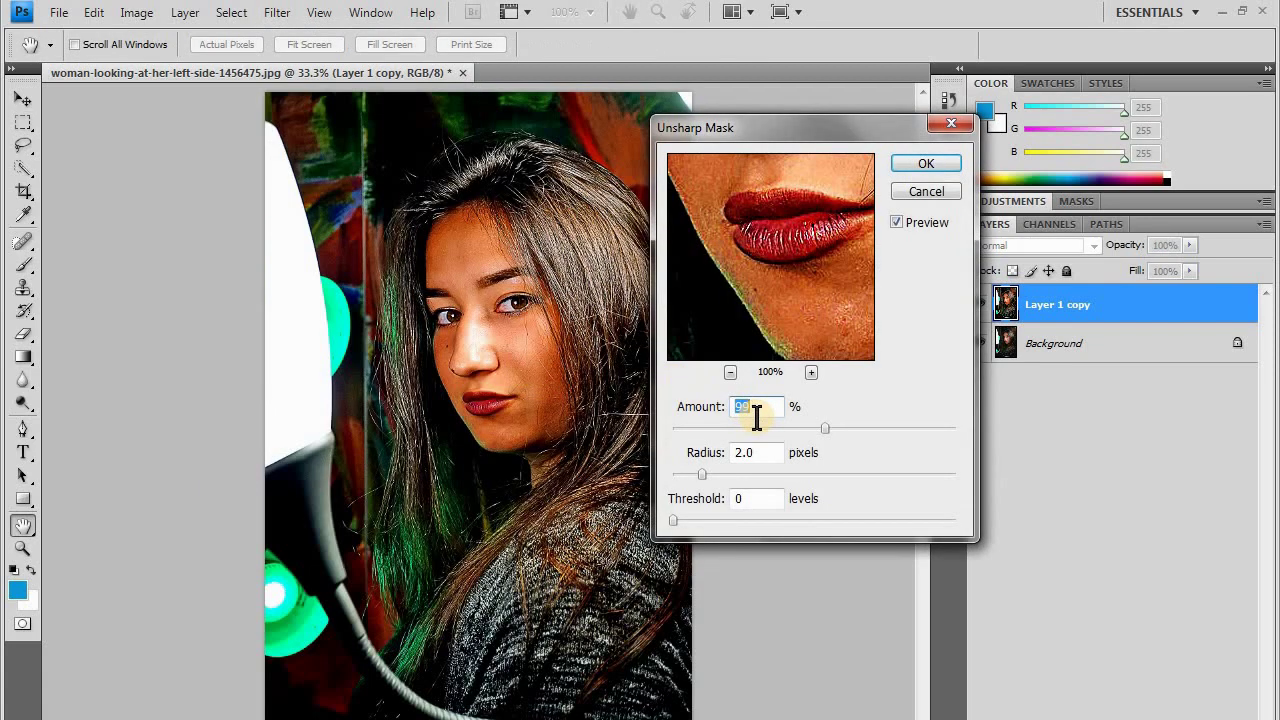
type("130")
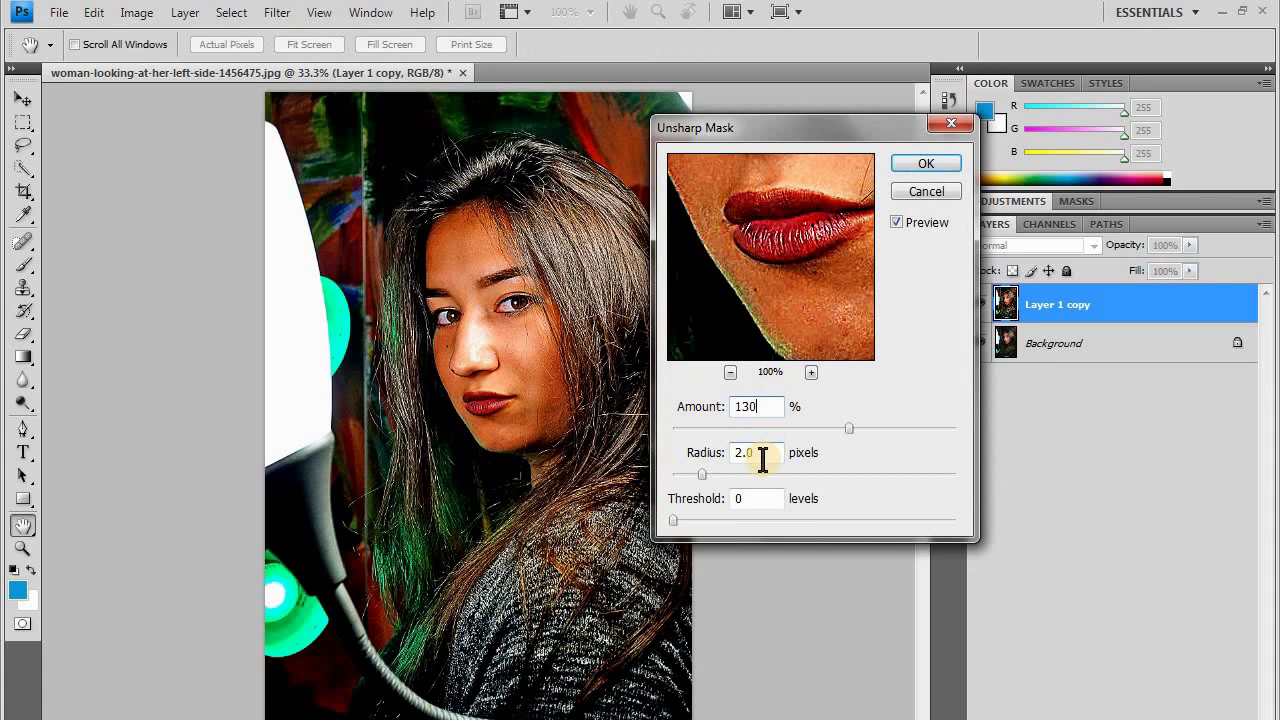
left_click(712, 462)
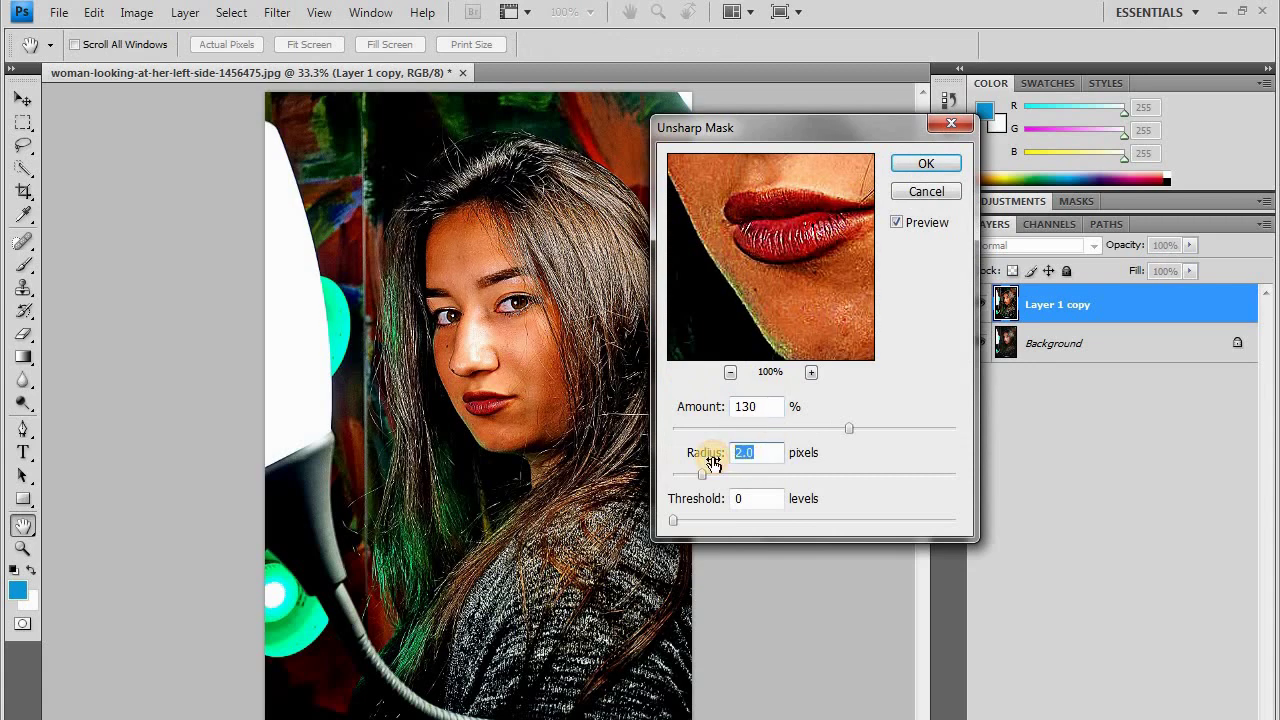
type("3")
left_click(896, 222)
mouse_move(791, 246)
left_mouse_down()
mouse_move(754, 272)
mouse_move(791, 337)
left_mouse_up()
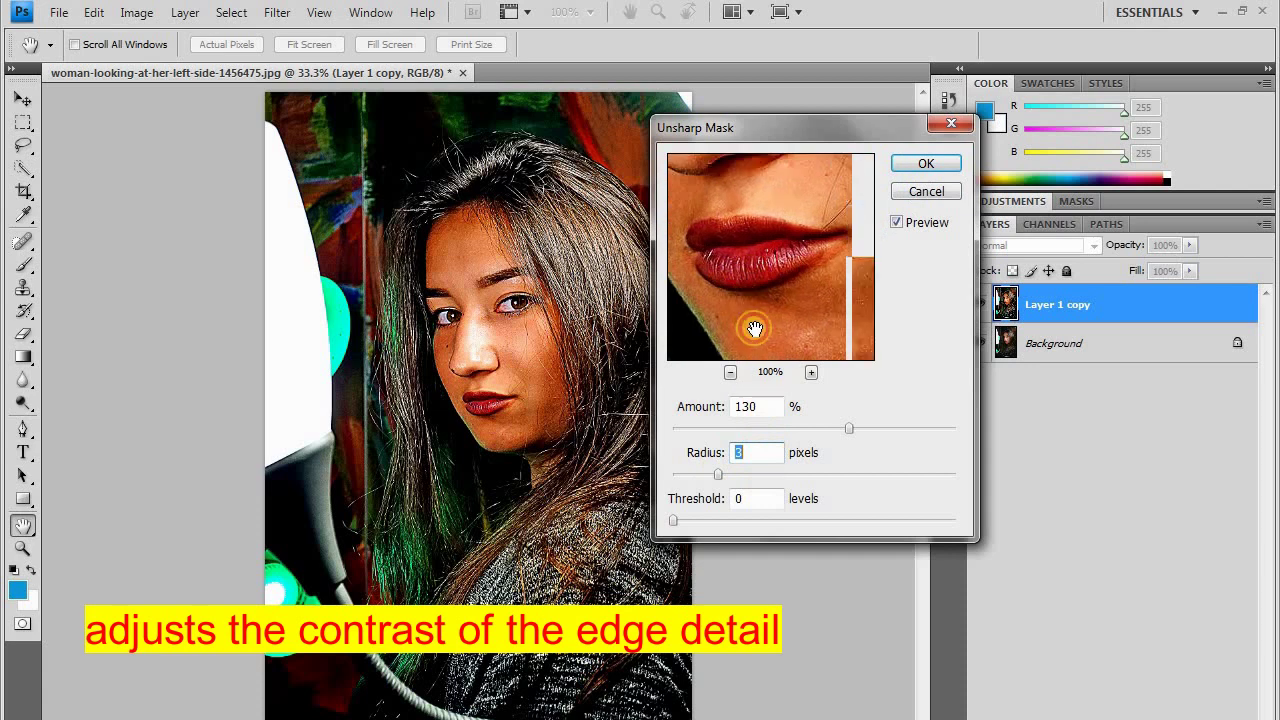
mouse_move(803, 257)
left_mouse_down()
mouse_move(801, 328)
mouse_move(803, 229)
mouse_move(823, 314)
left_mouse_up()
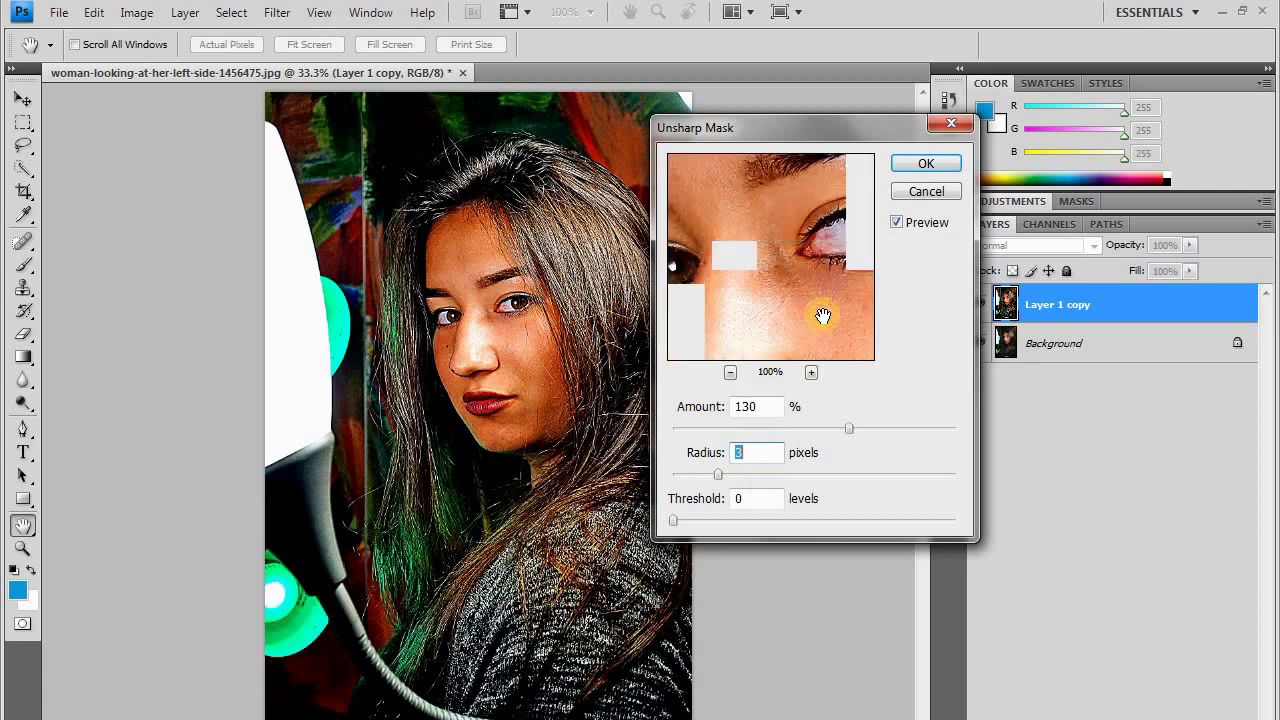
left_click(920, 166)
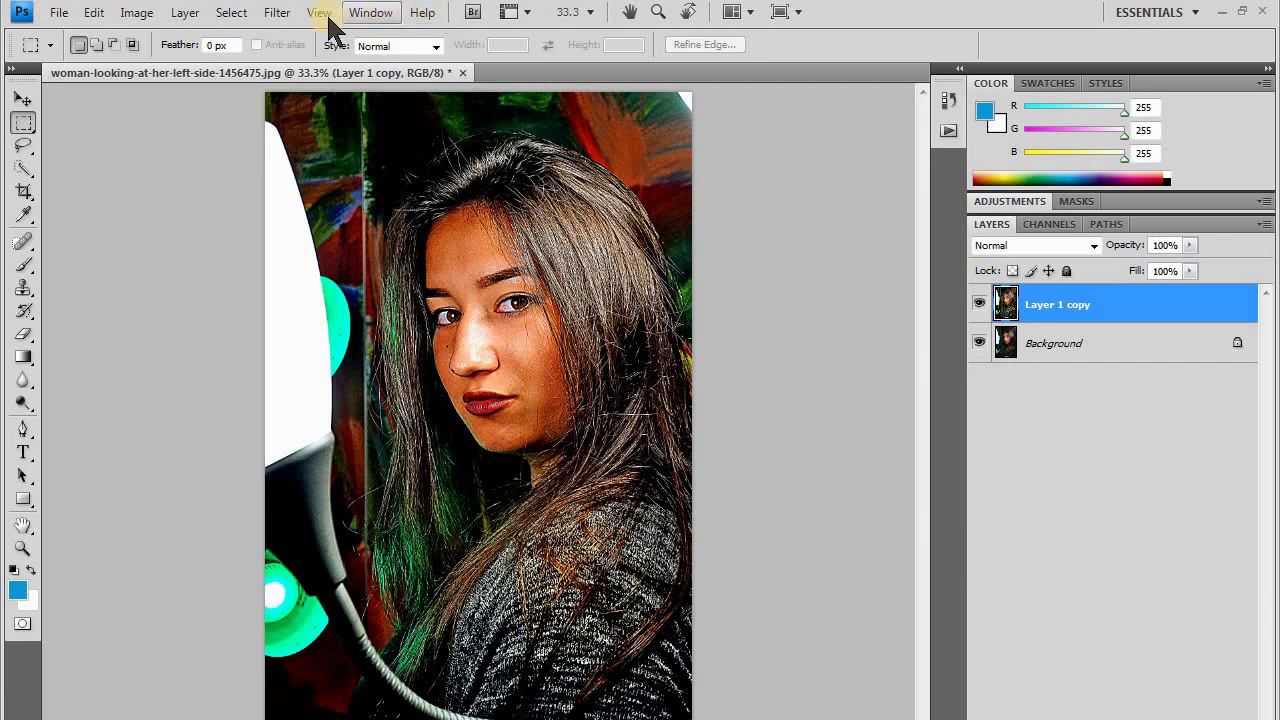
- Apply the Diffuse filter in Anisotropic mode to Layer 1 copy
left_click(277, 12)
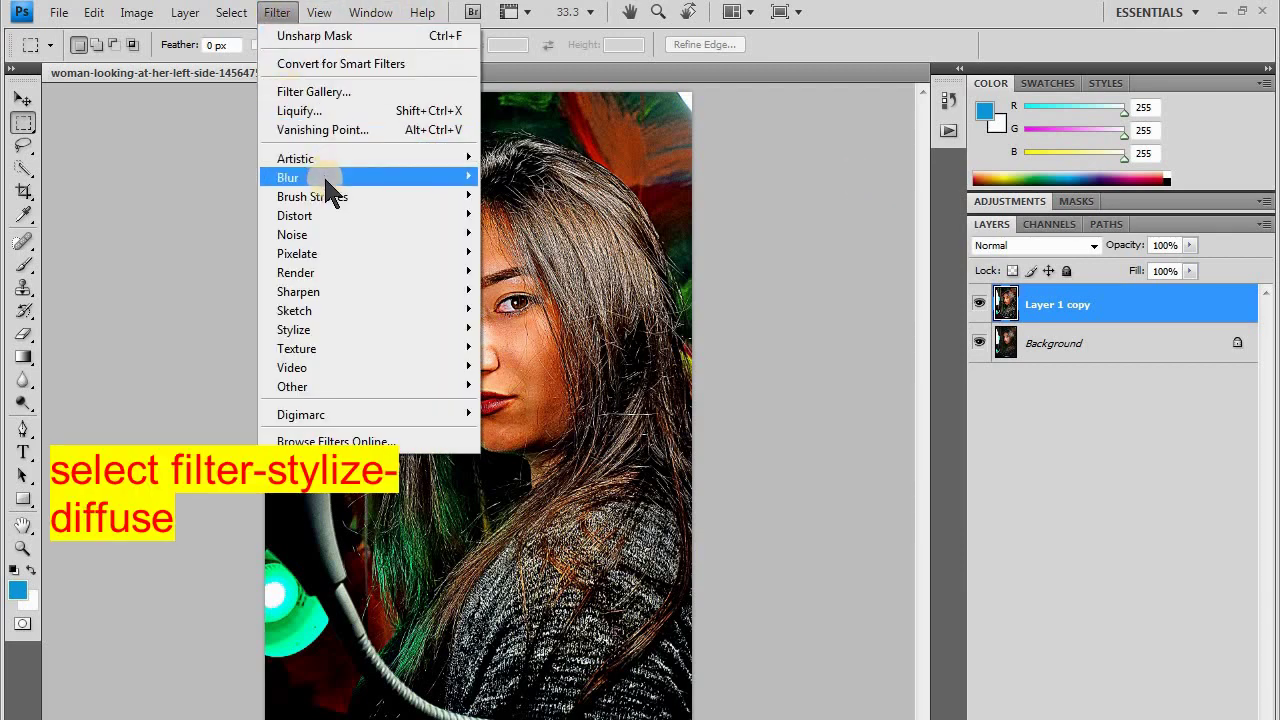
mouse_move(293, 329)
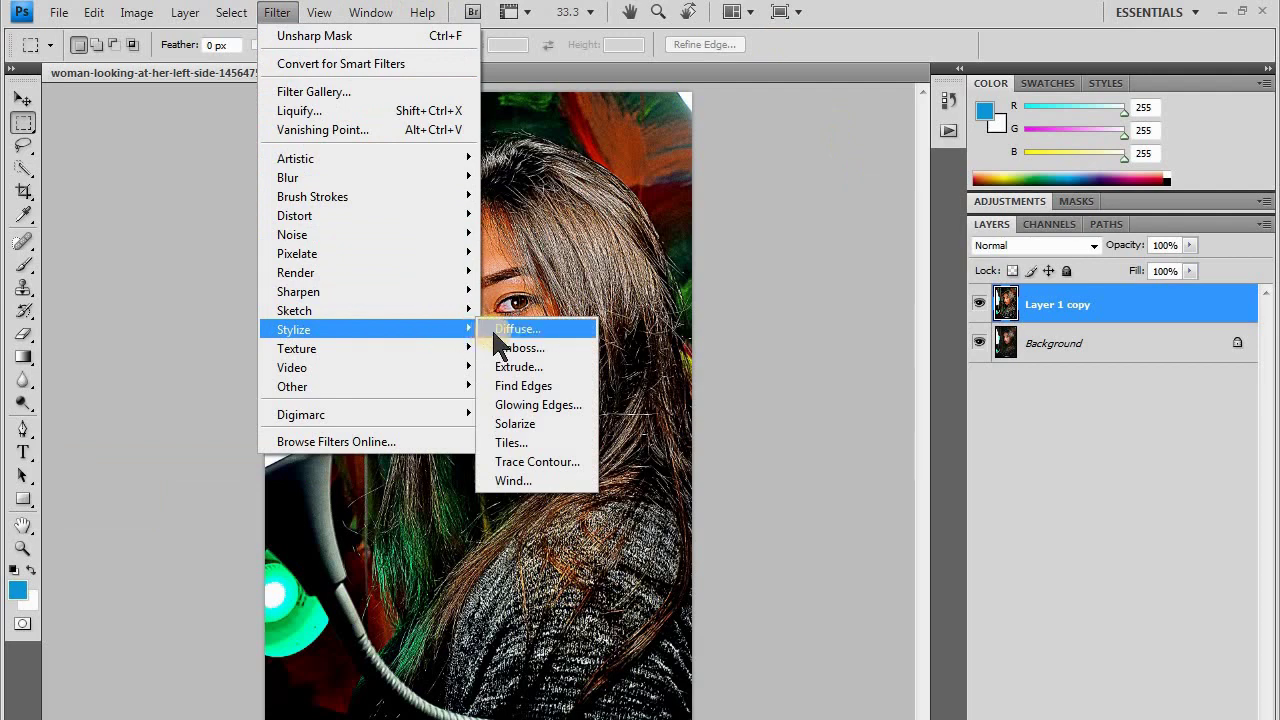
left_click(496, 328)
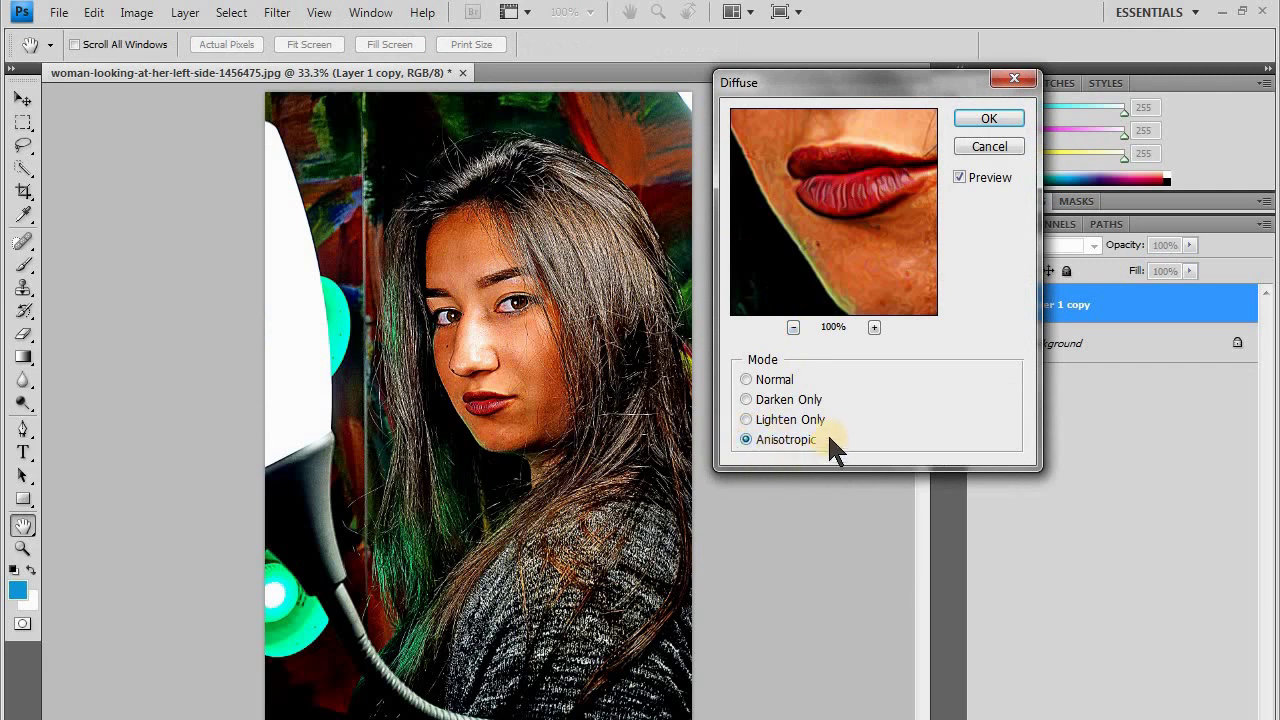
left_click(987, 118)
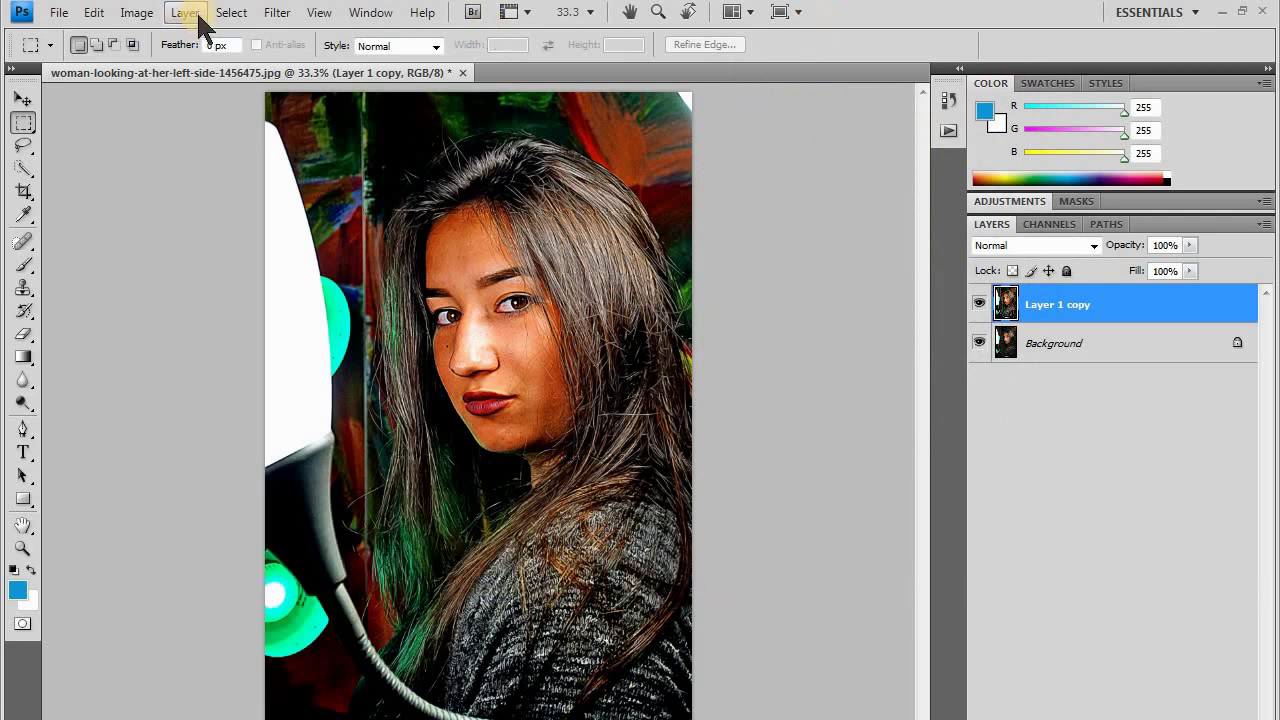
- Rotate the layer 90° clockwise and reapply the Diffuse filter
left_click(266, 15)
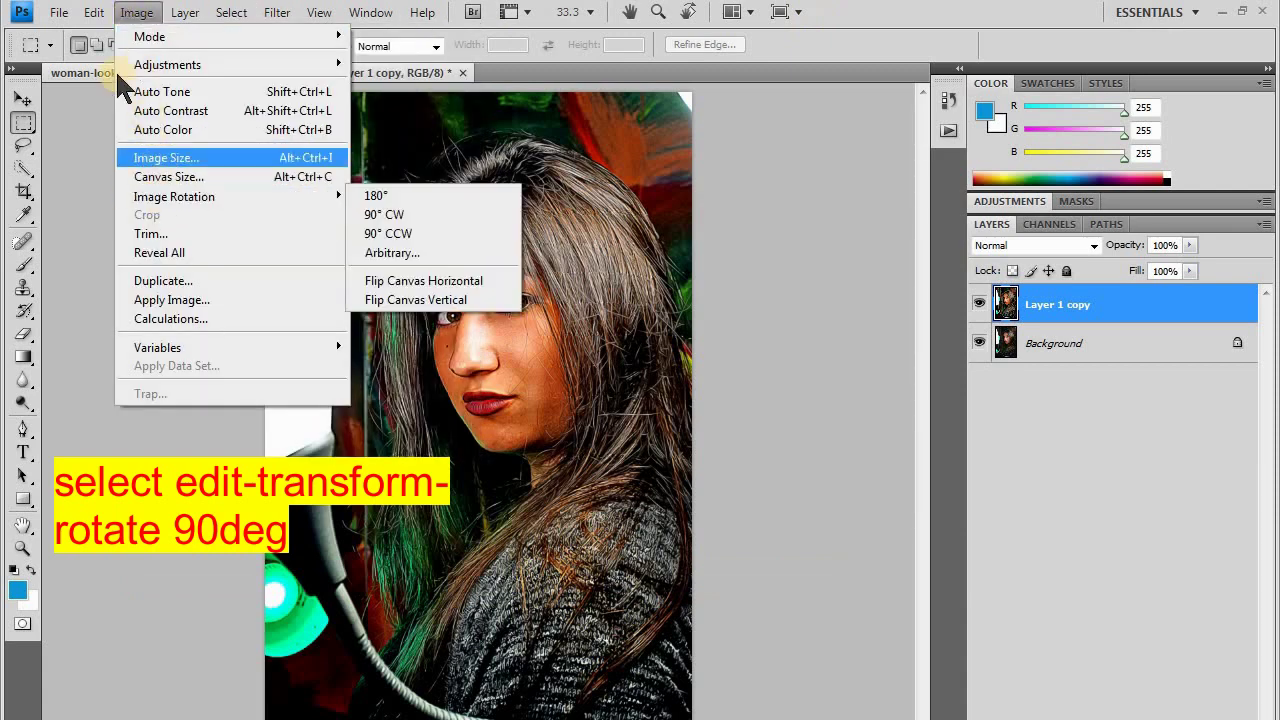
mouse_move(125, 385)
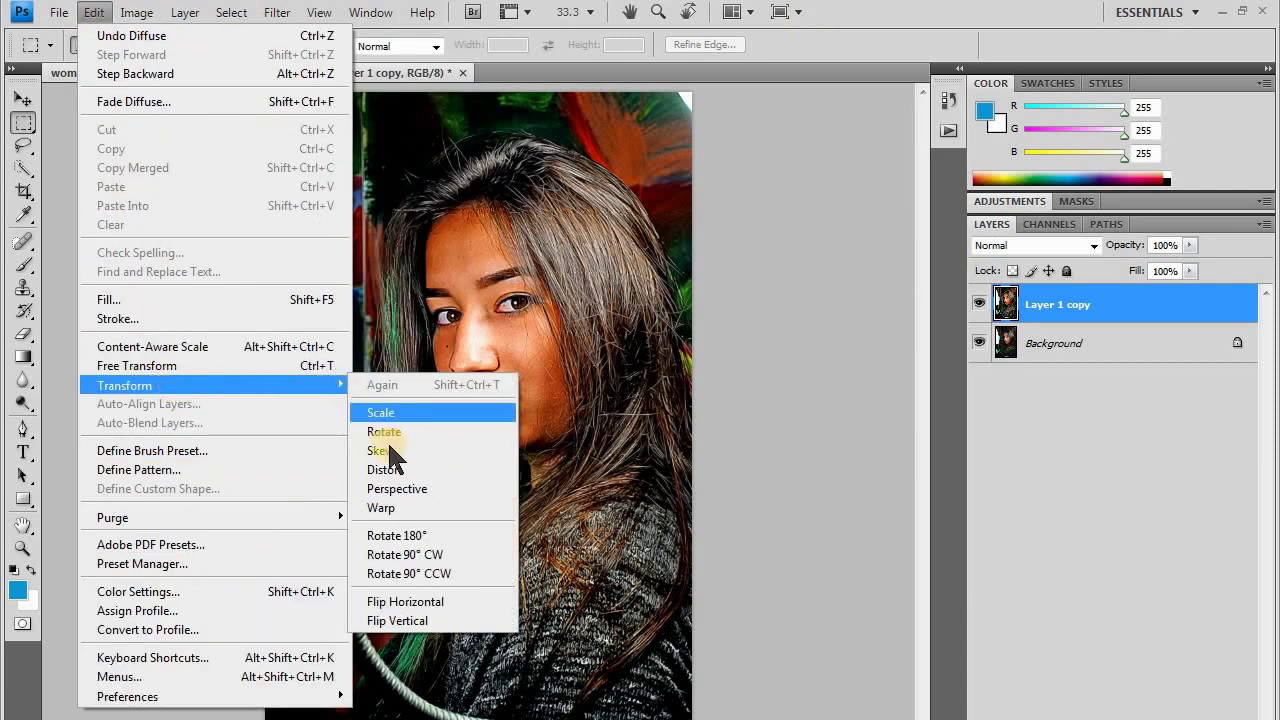
left_click(401, 554)
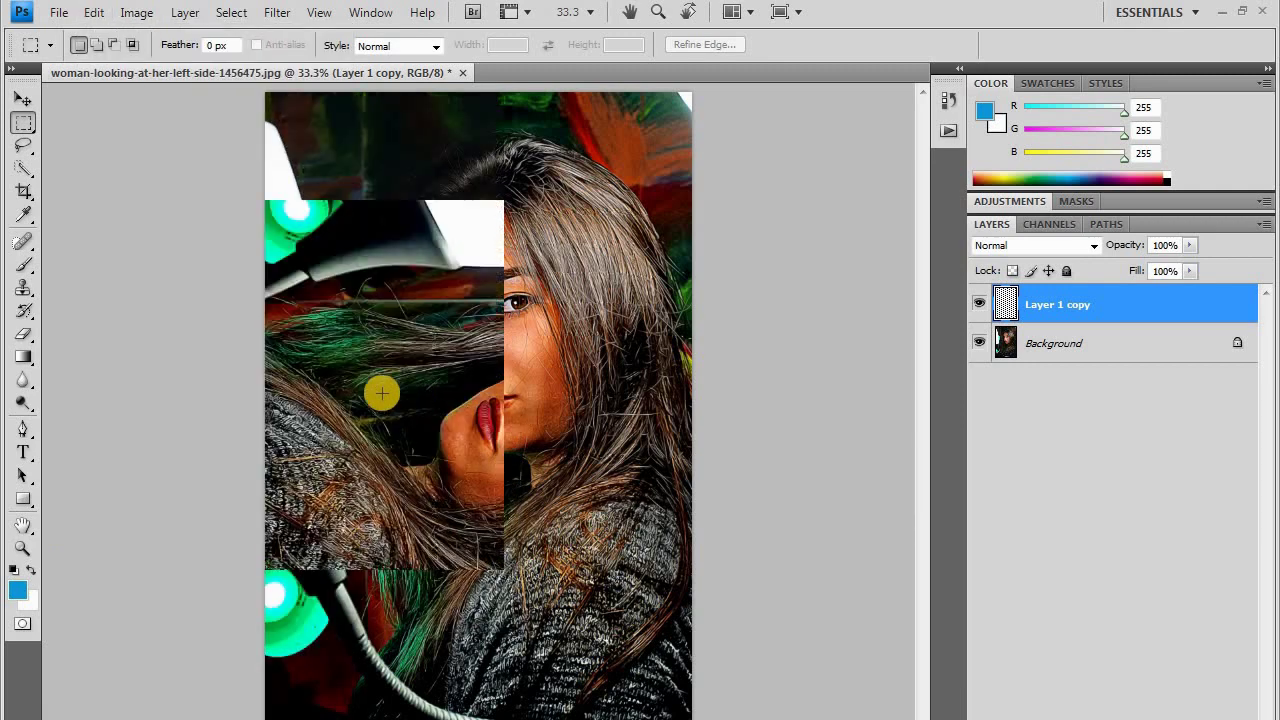
left_click(277, 14)
left_click(279, 16)
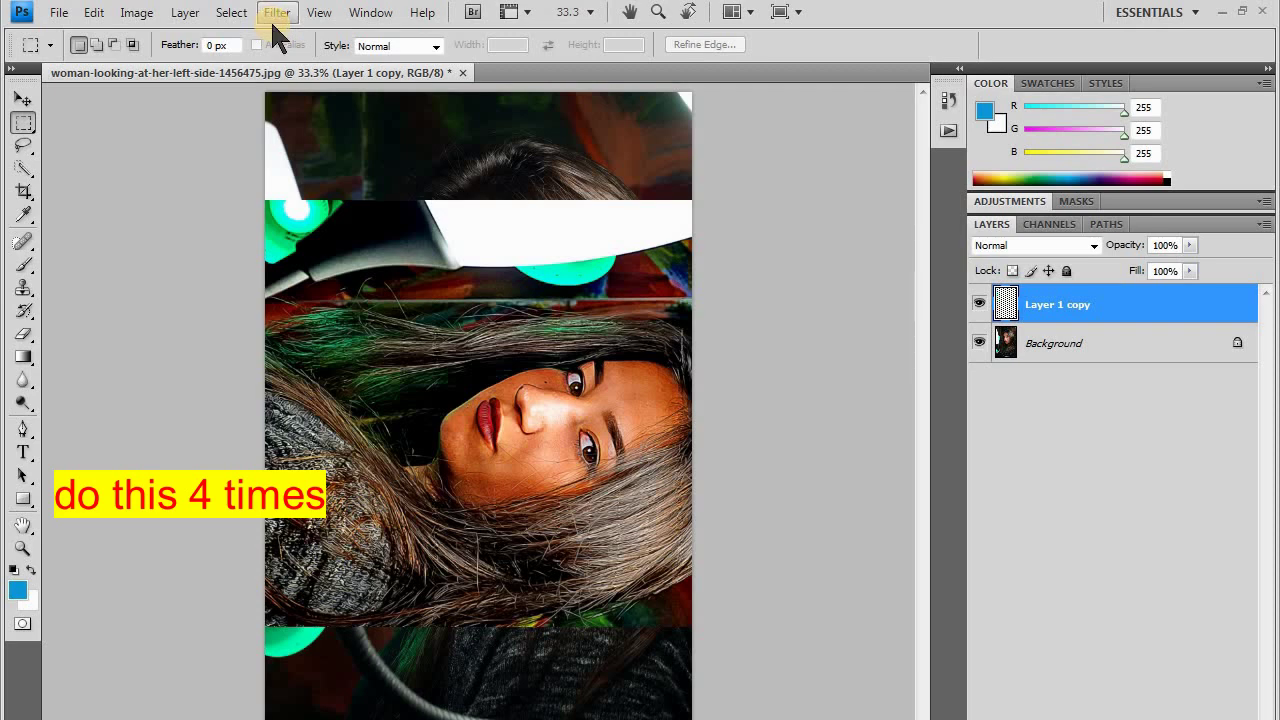
- Rotate the layer 180°, reapply Diffuse, then rotate it 180° again
left_click(105, 14)
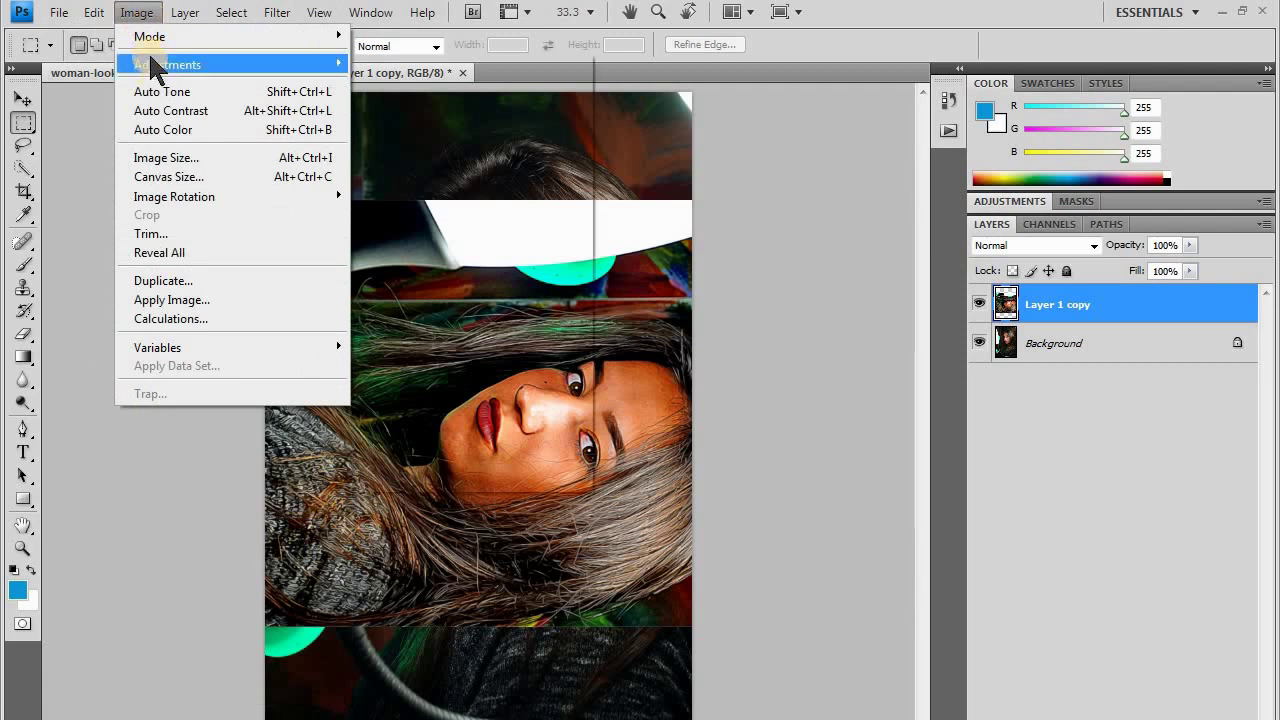
mouse_move(125, 385)
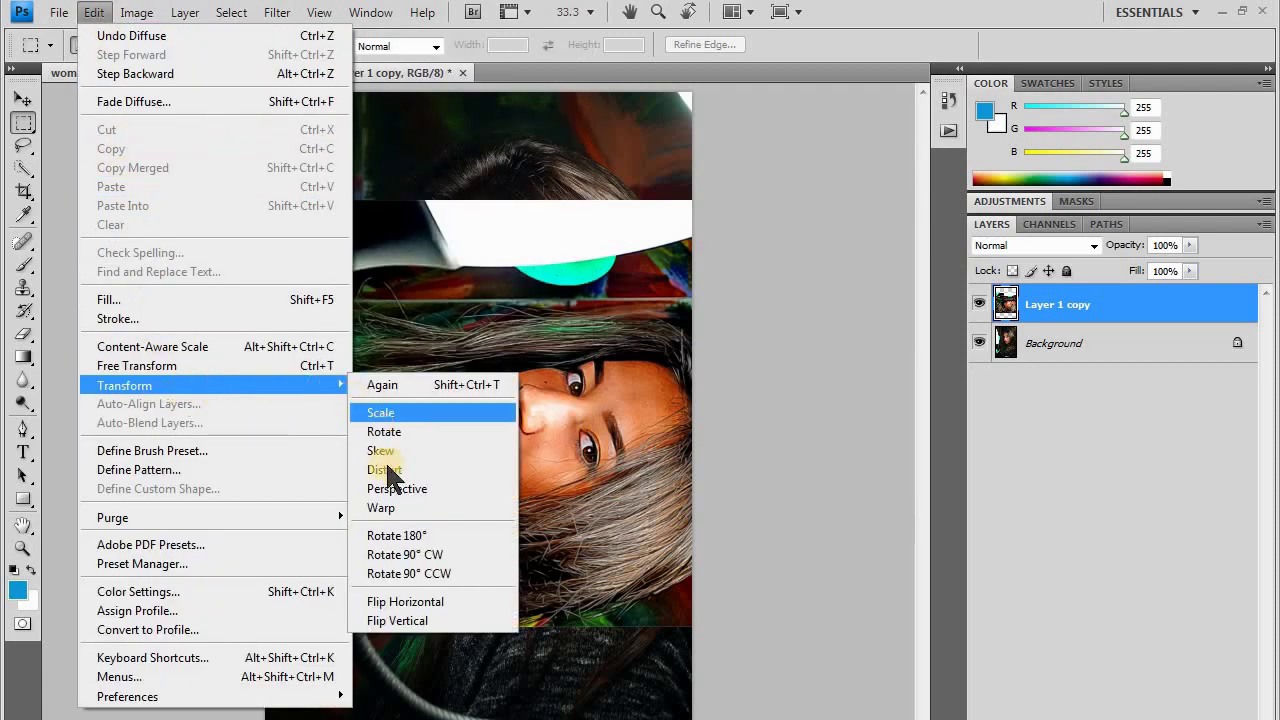
left_click(400, 536)
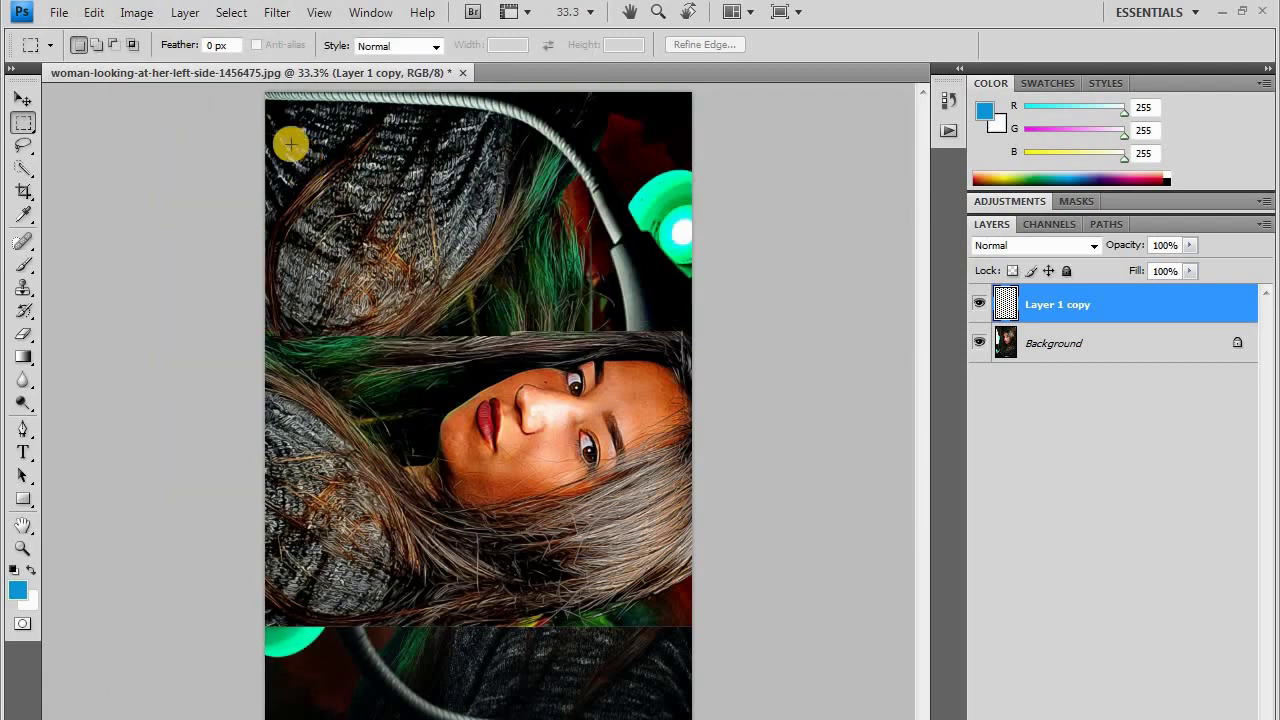
left_click(277, 12)
left_click(300, 38)
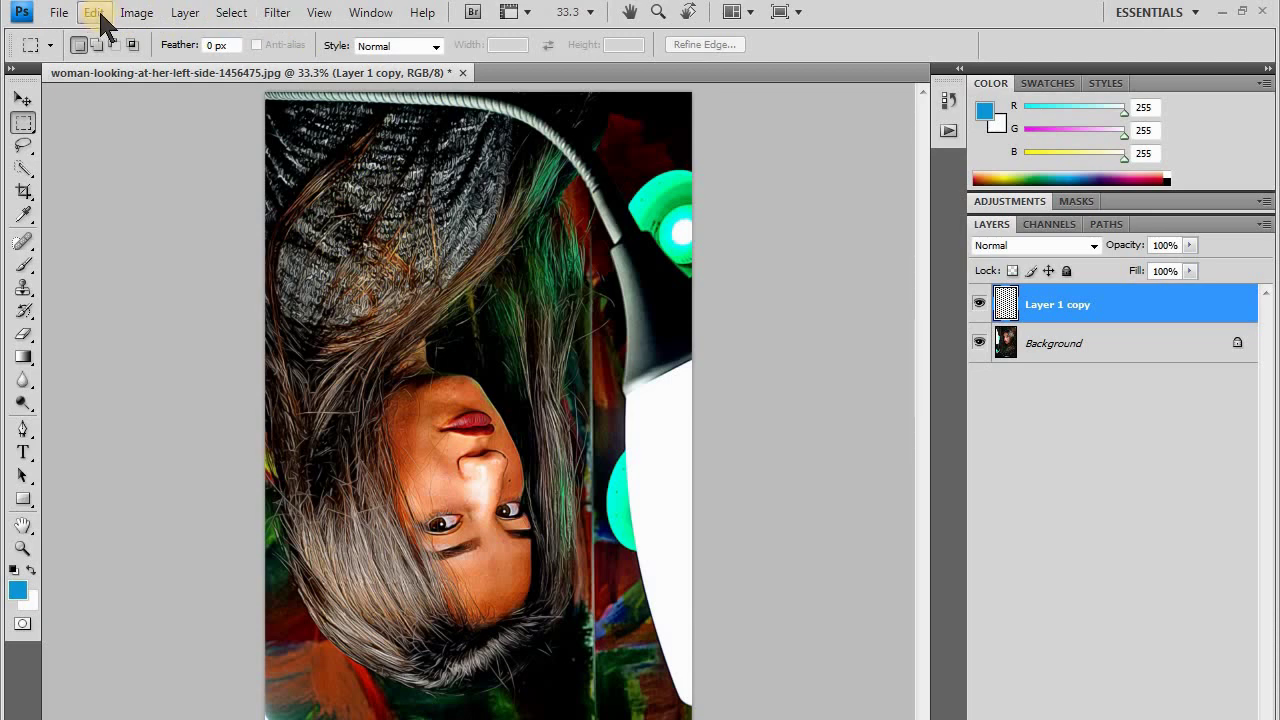
left_click(100, 15)
mouse_move(124, 385)
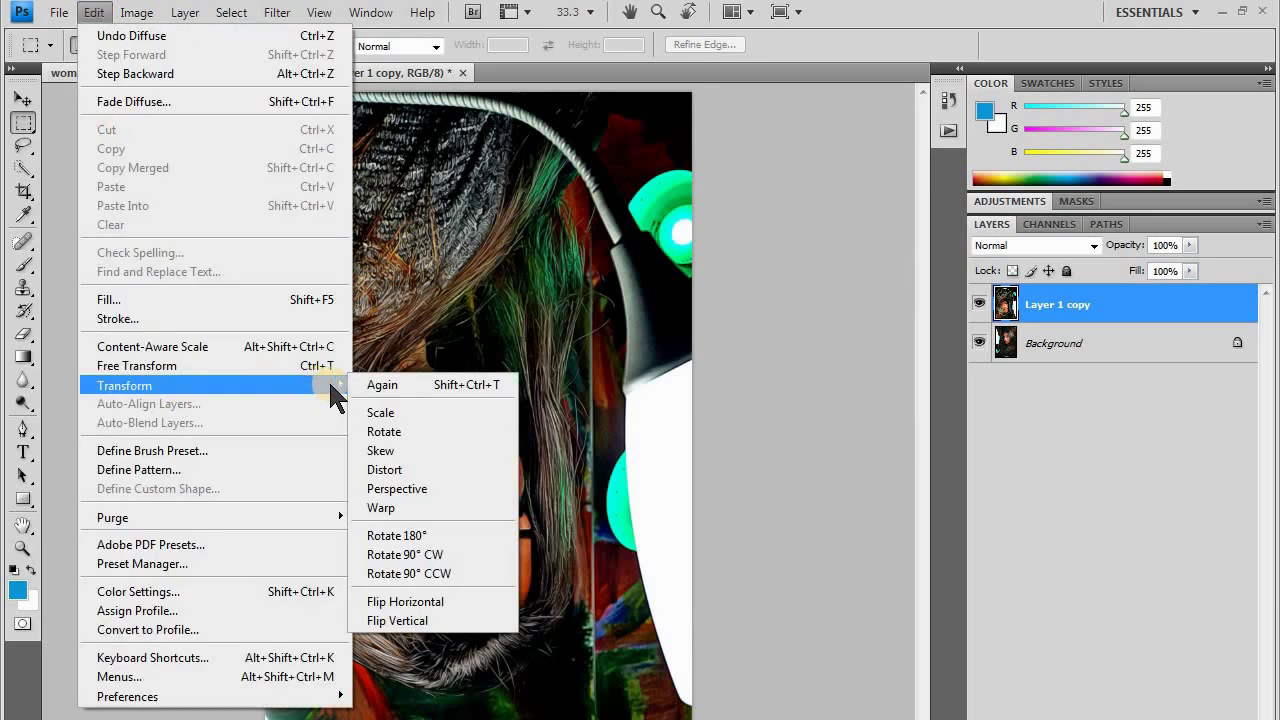
left_click(392, 535)
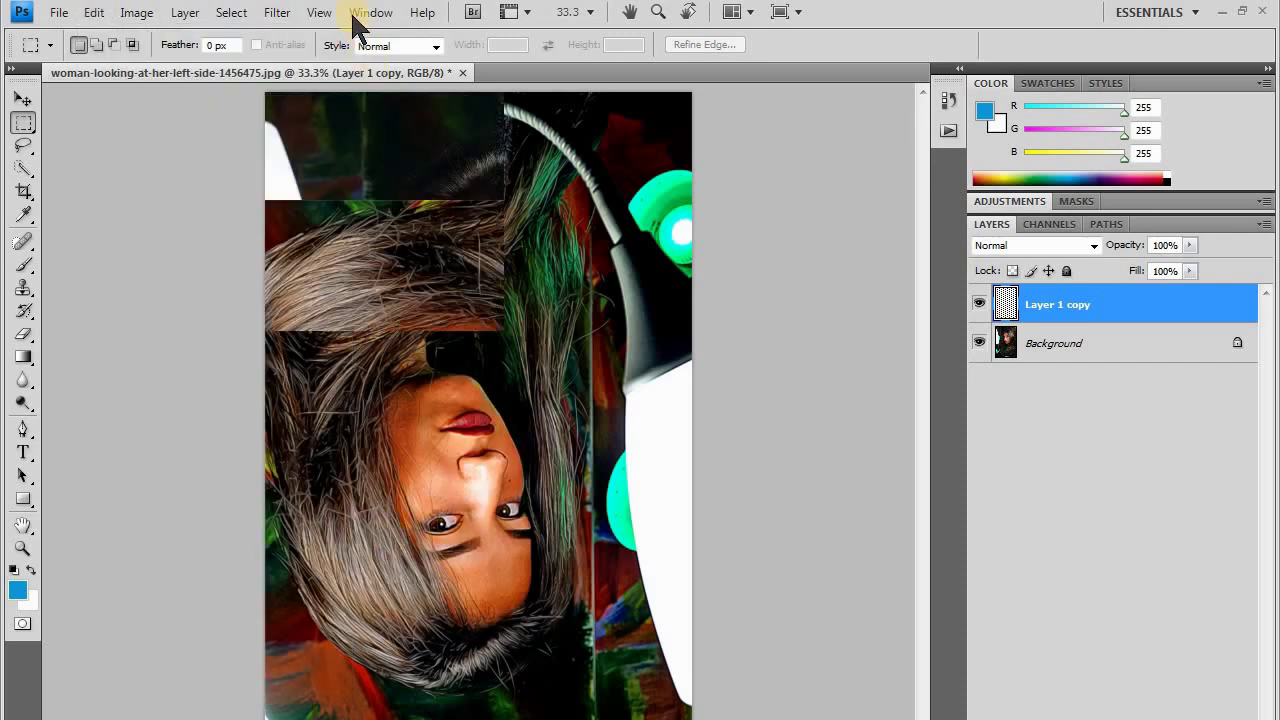
- Reapply Diffuse, rotate the layer 180° back upright, and diffuse it once more
left_click(277, 12)
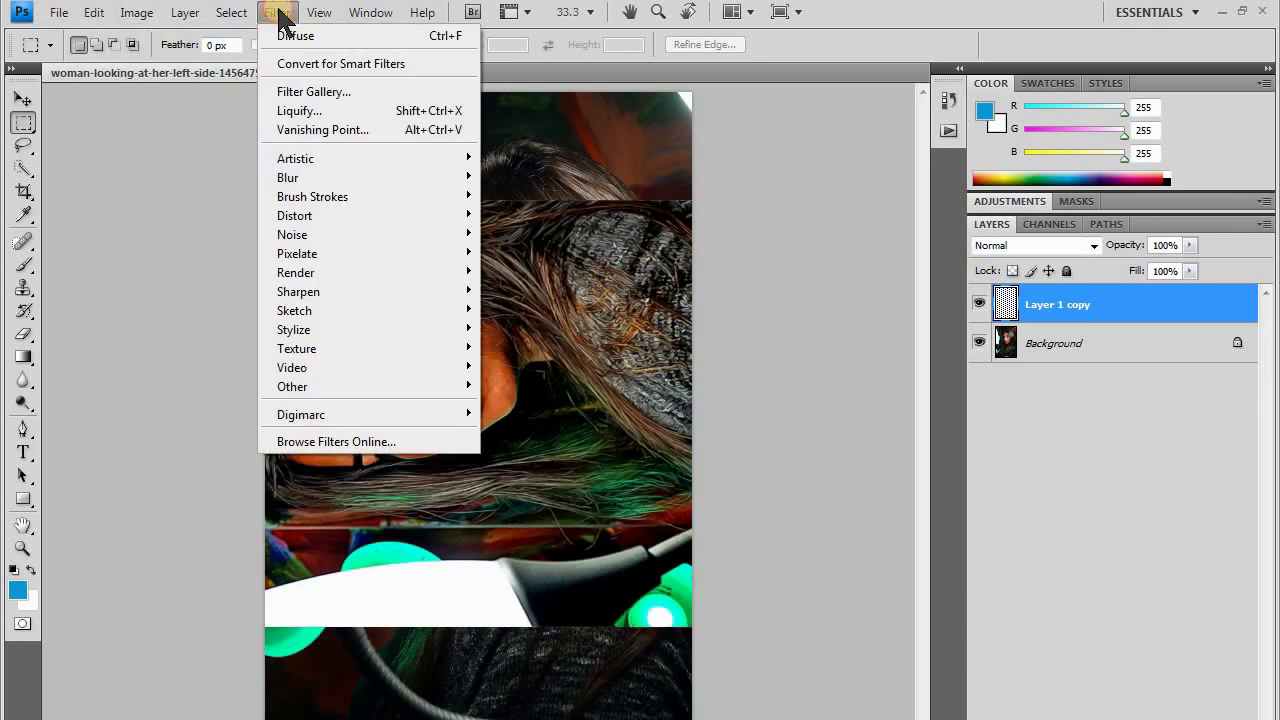
left_click(293, 35)
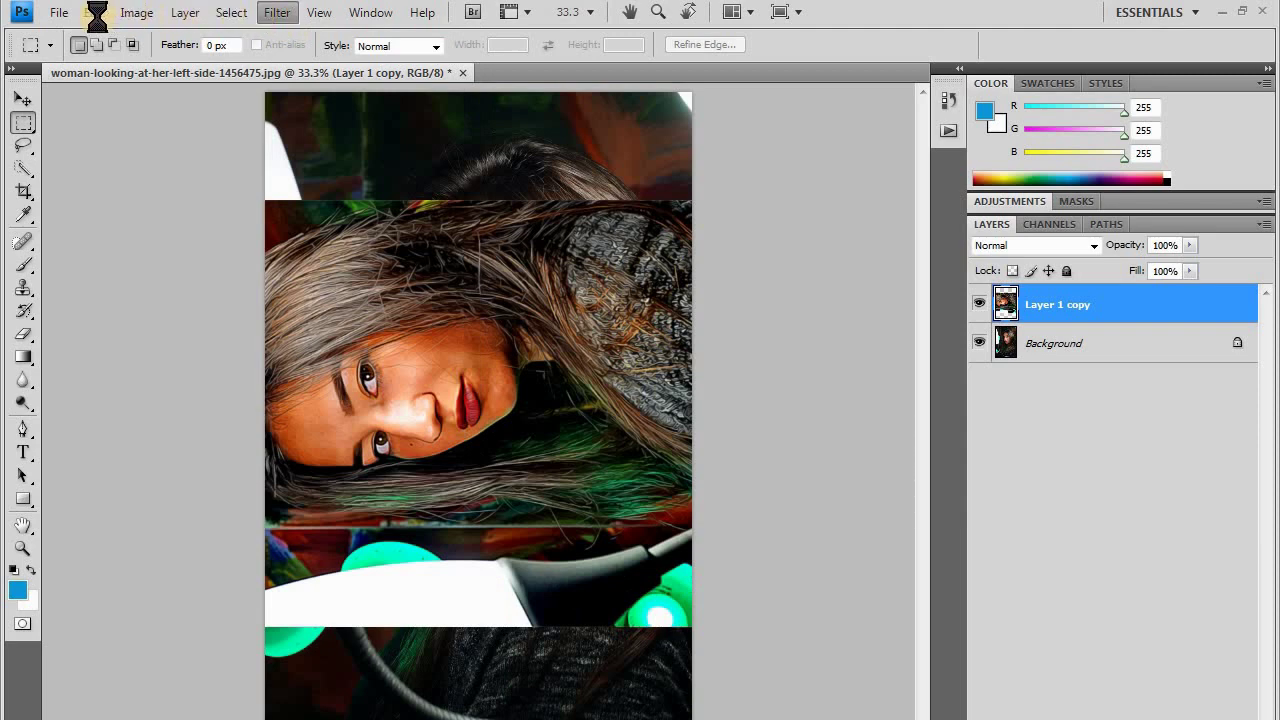
left_click(94, 16)
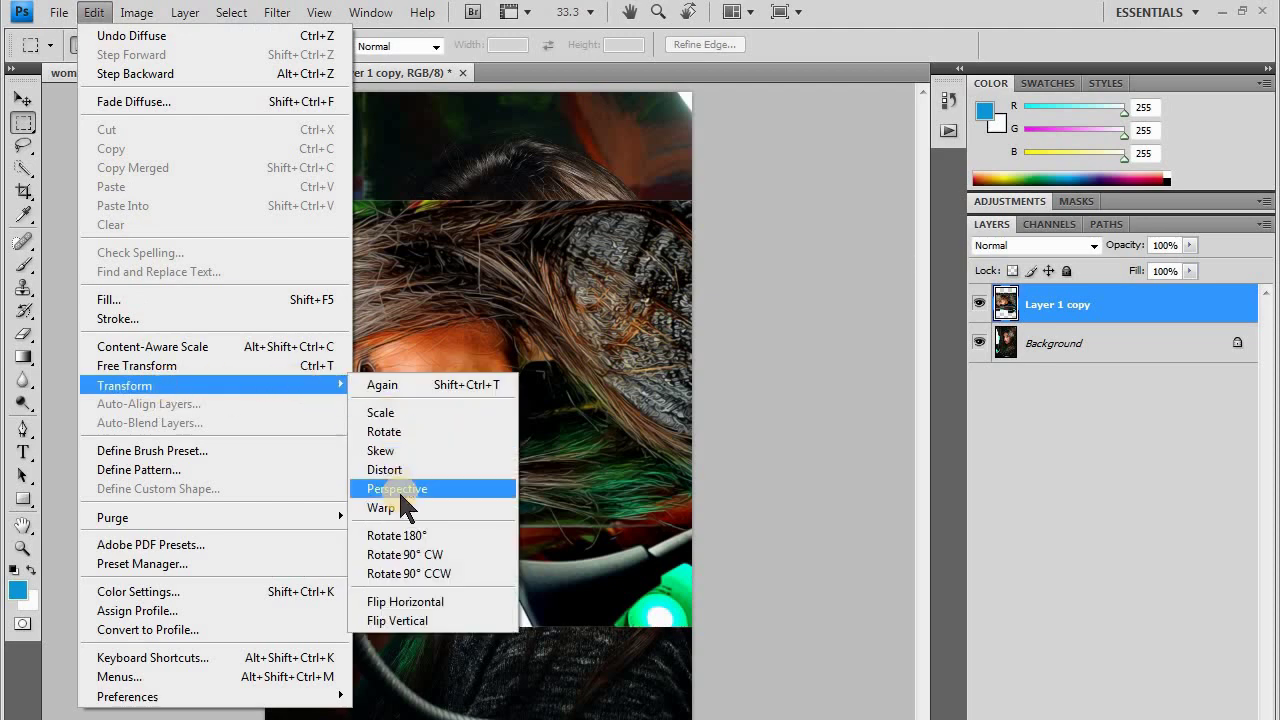
left_click(402, 539)
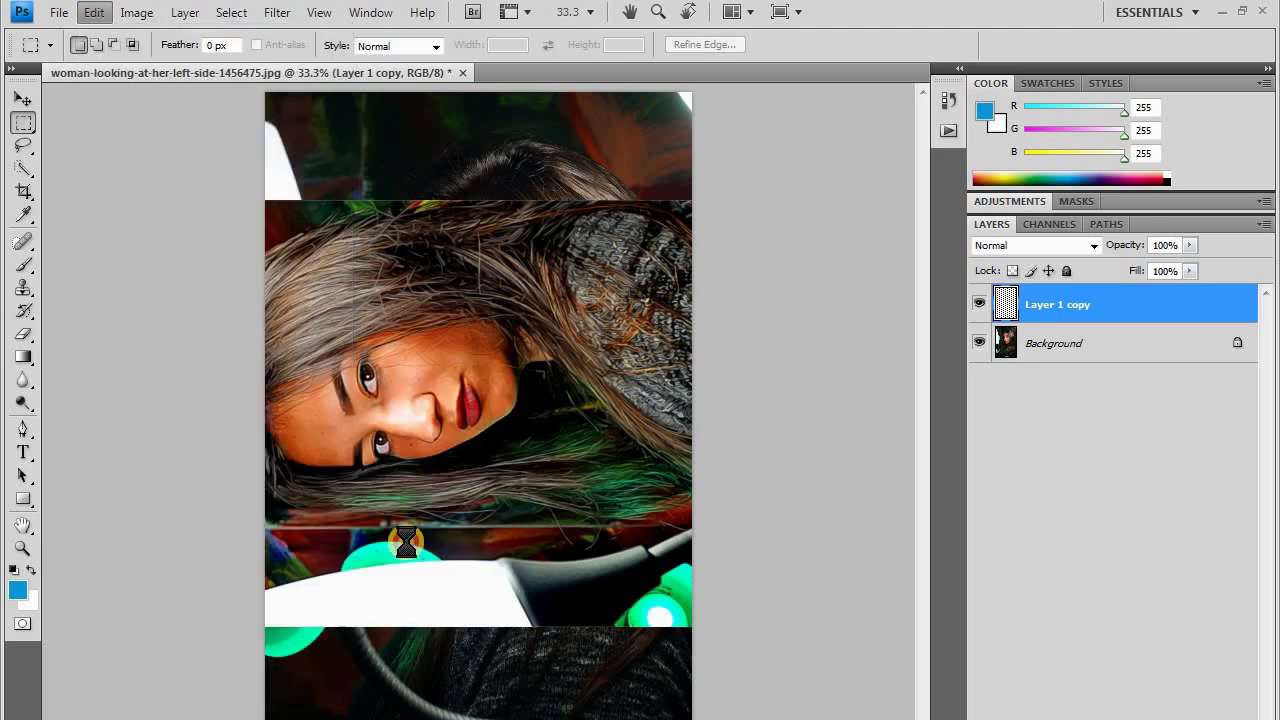
left_click(272, 12)
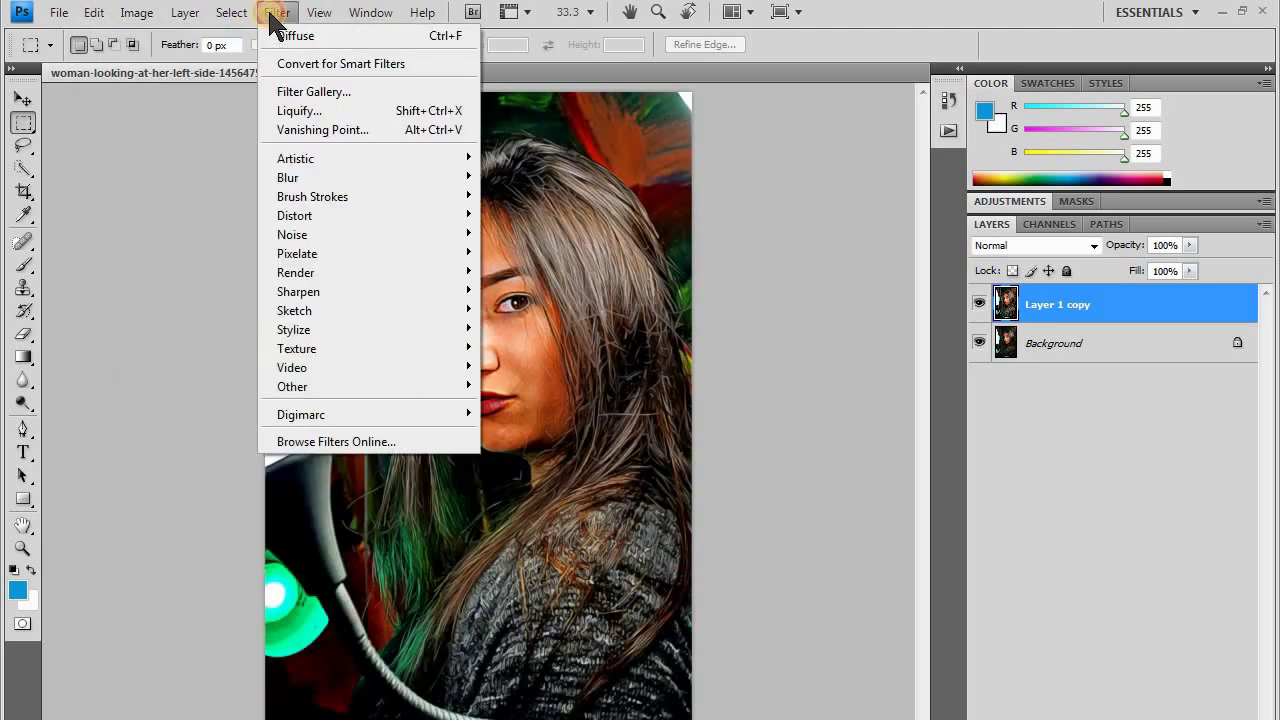
left_click(292, 40)
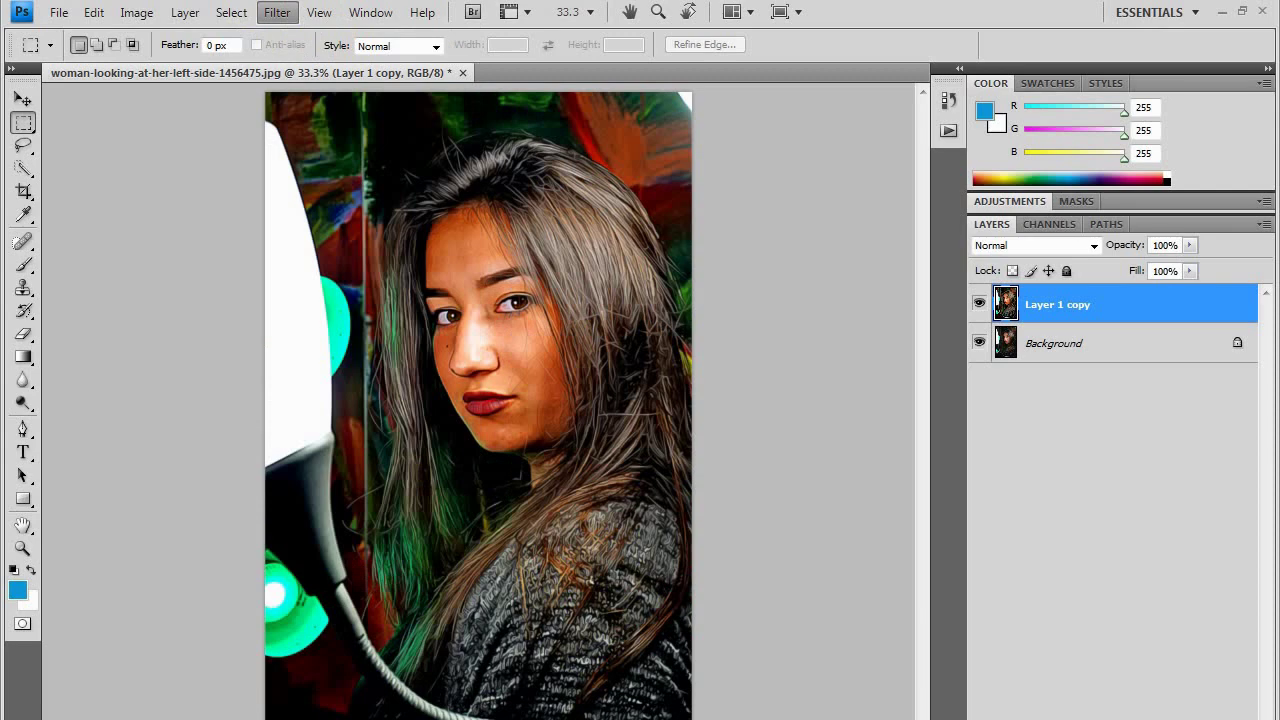
- Reapply Diffuse, then run Reduce Noise at Strength 10 with Preserve Details, Color Noise and Sharpen Details at 0%
key("ctrl+f")
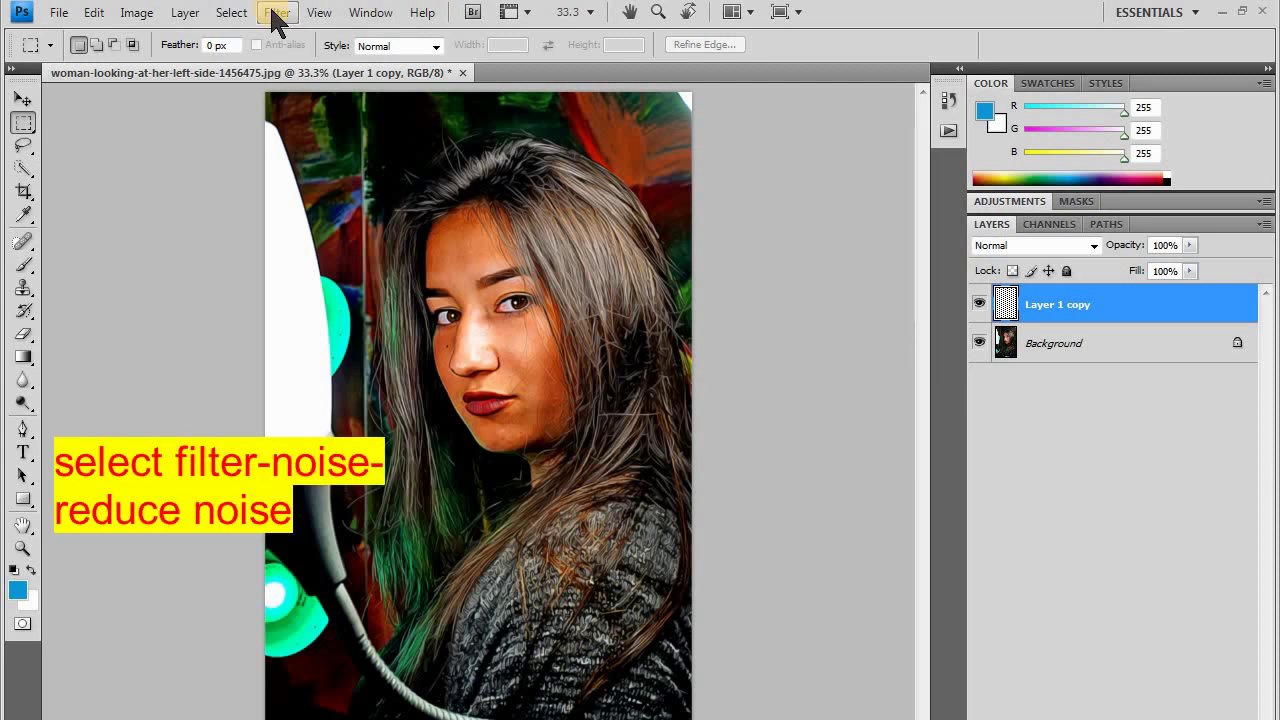
left_click(277, 13)
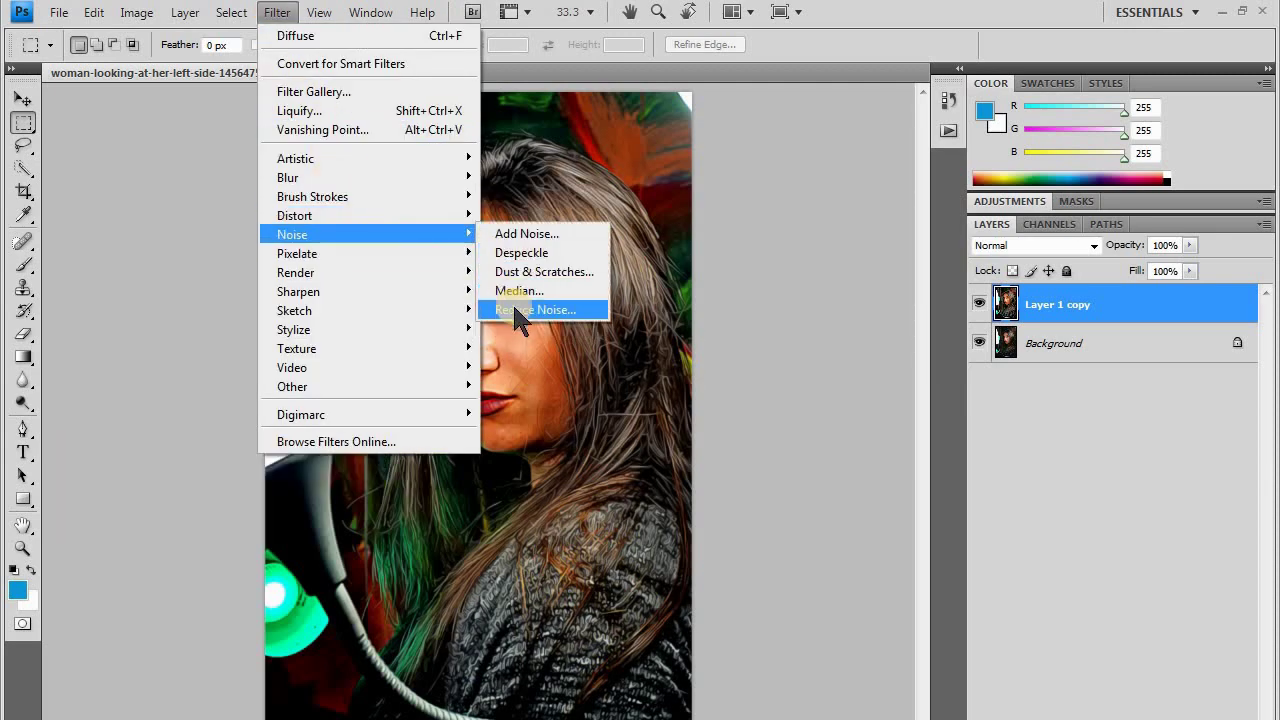
left_click(520, 306)
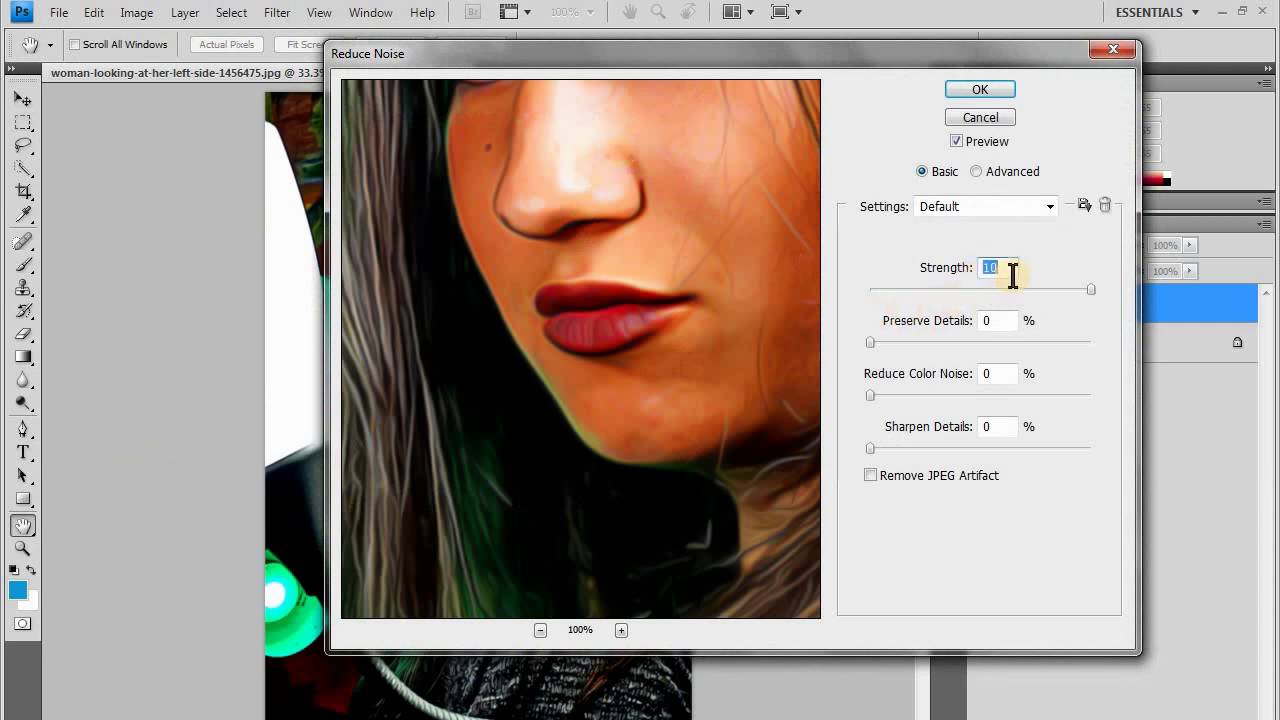
left_click_drag(686, 251, 654, 309)
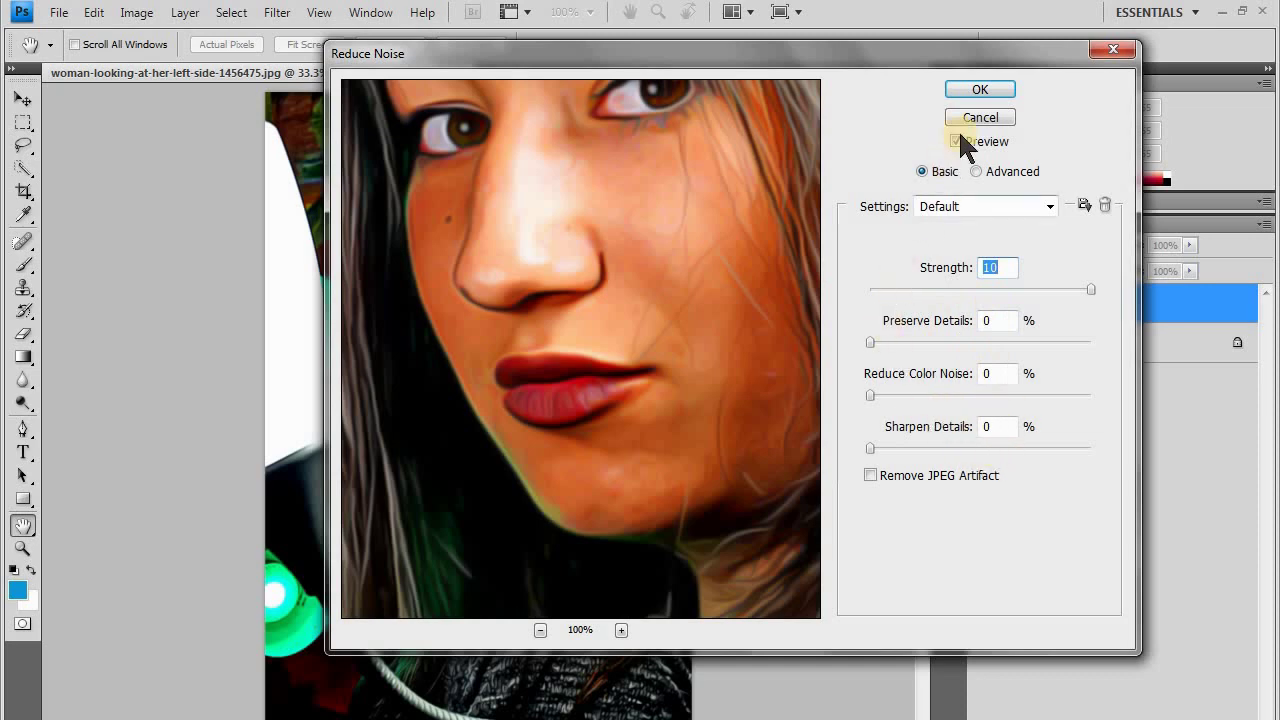
left_click(975, 90)
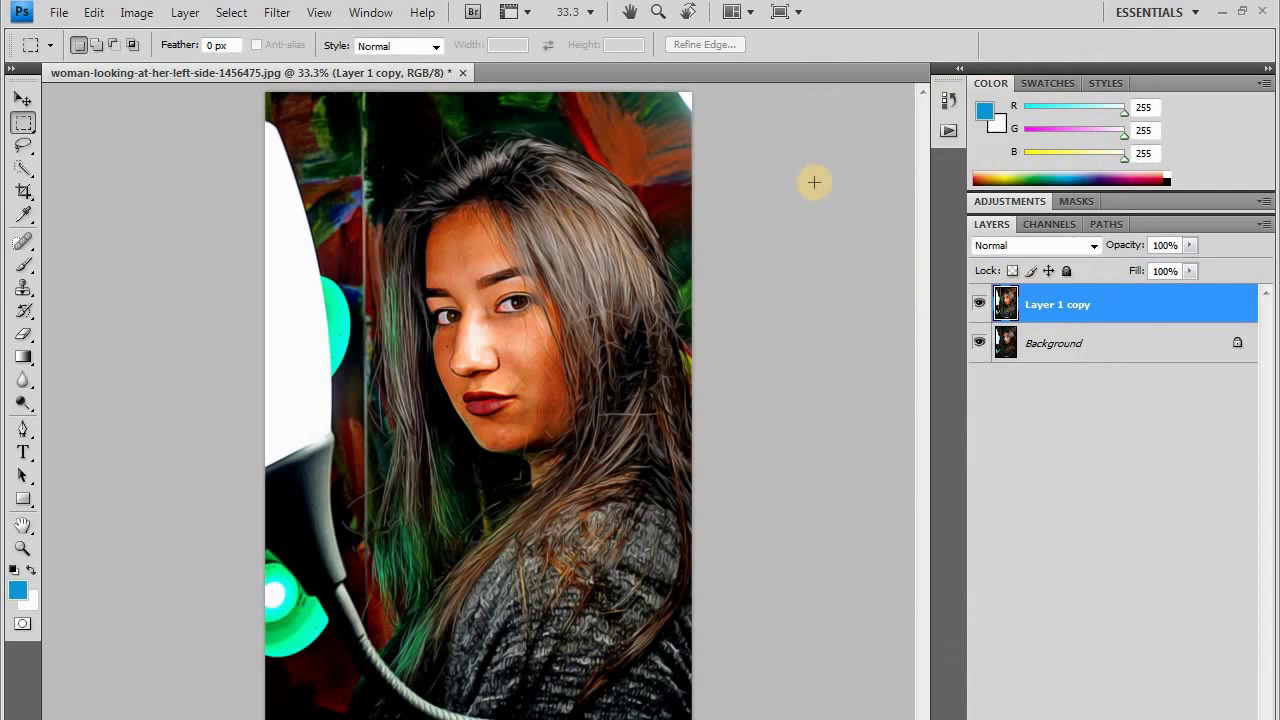
- Apply Unsharp Mask to Layer 1 copy at Amount 99%, Radius 2 pixels, Threshold 0
left_click(276, 14)
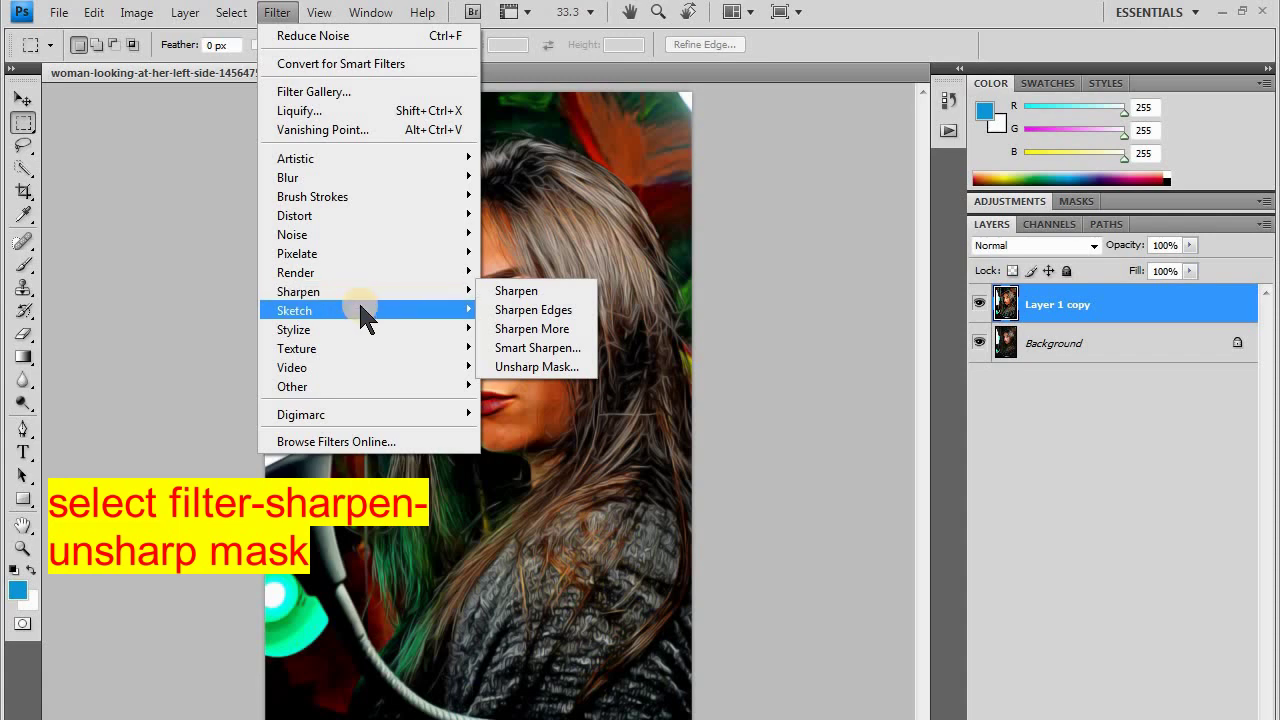
mouse_move(294, 329)
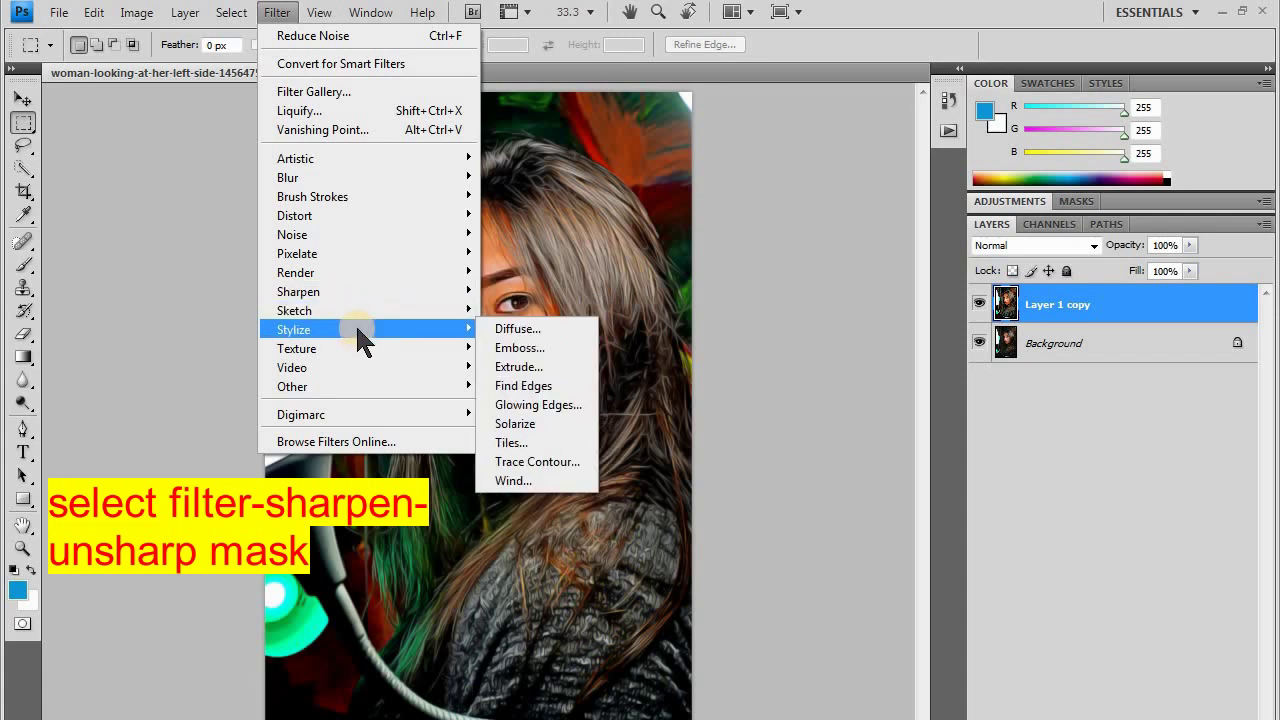
left_click(885, 22)
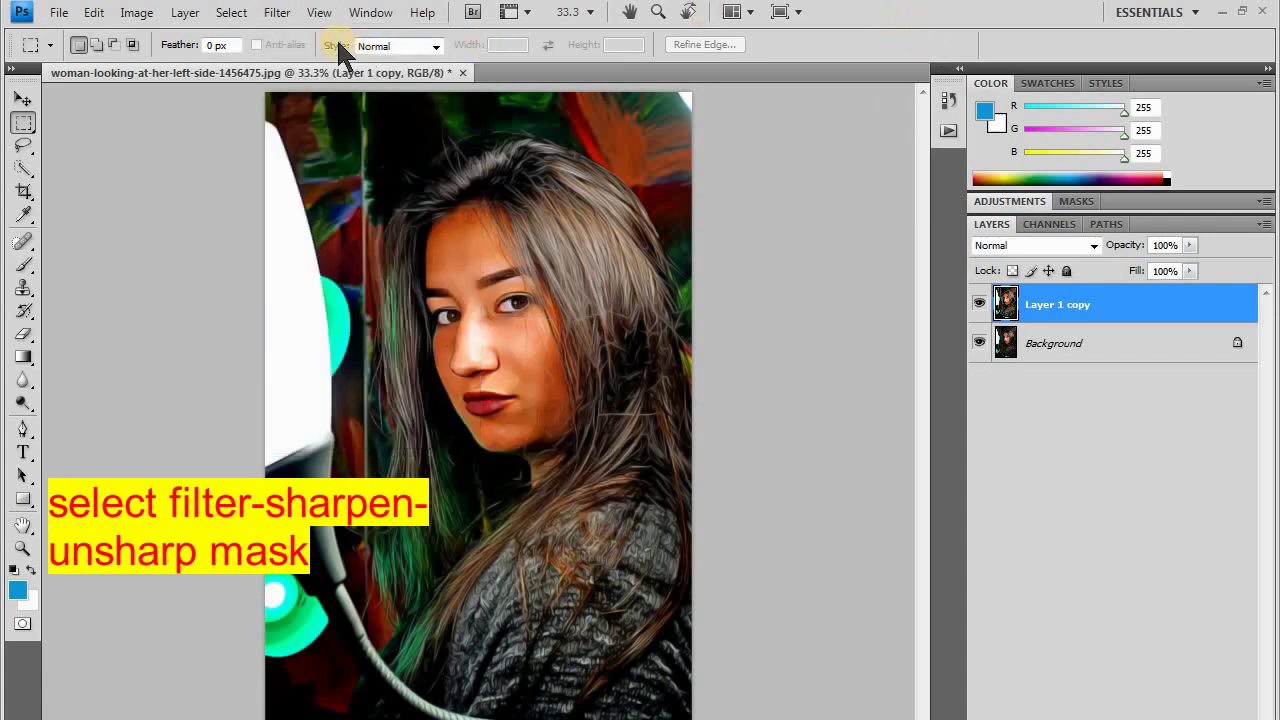
left_click(277, 12)
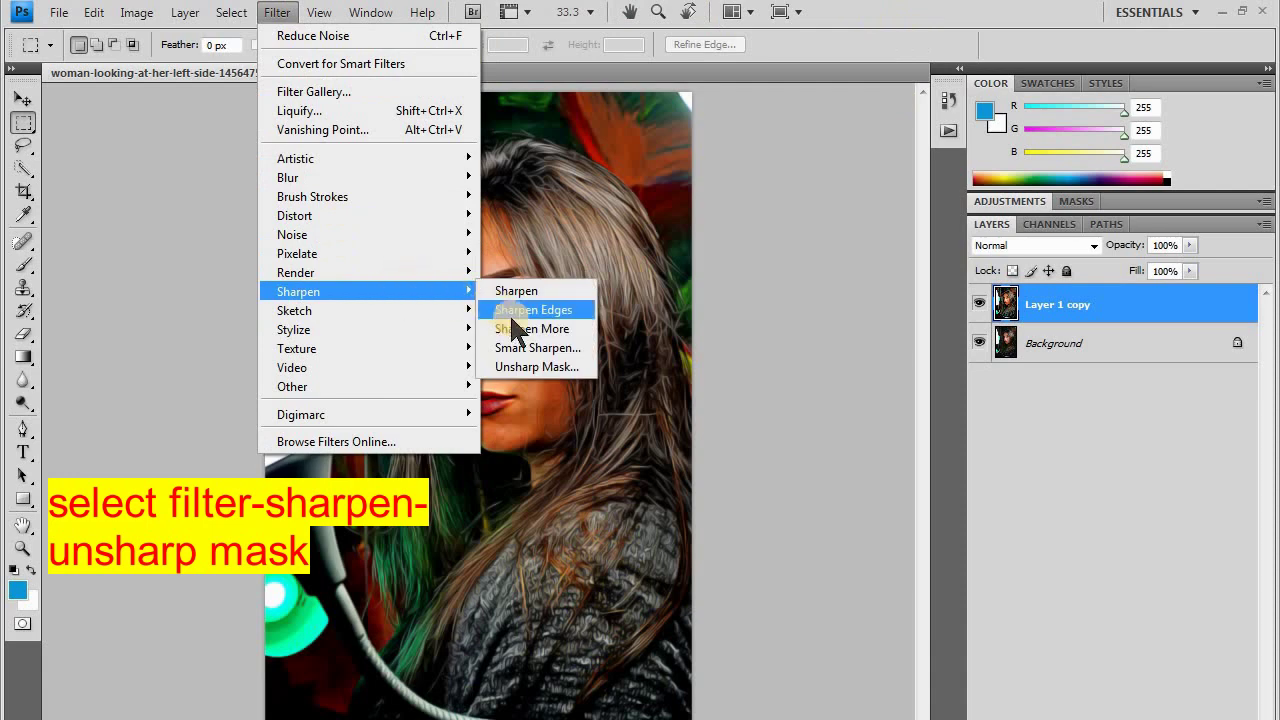
left_click(520, 358)
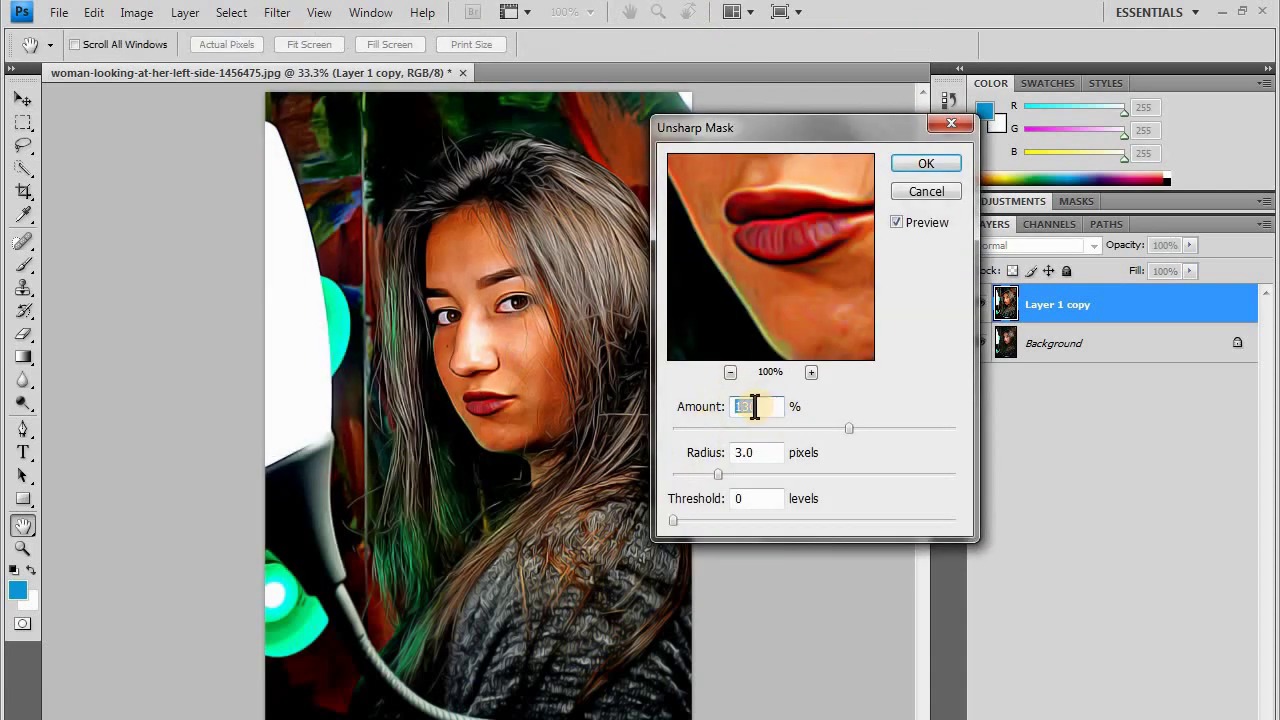
type("99")
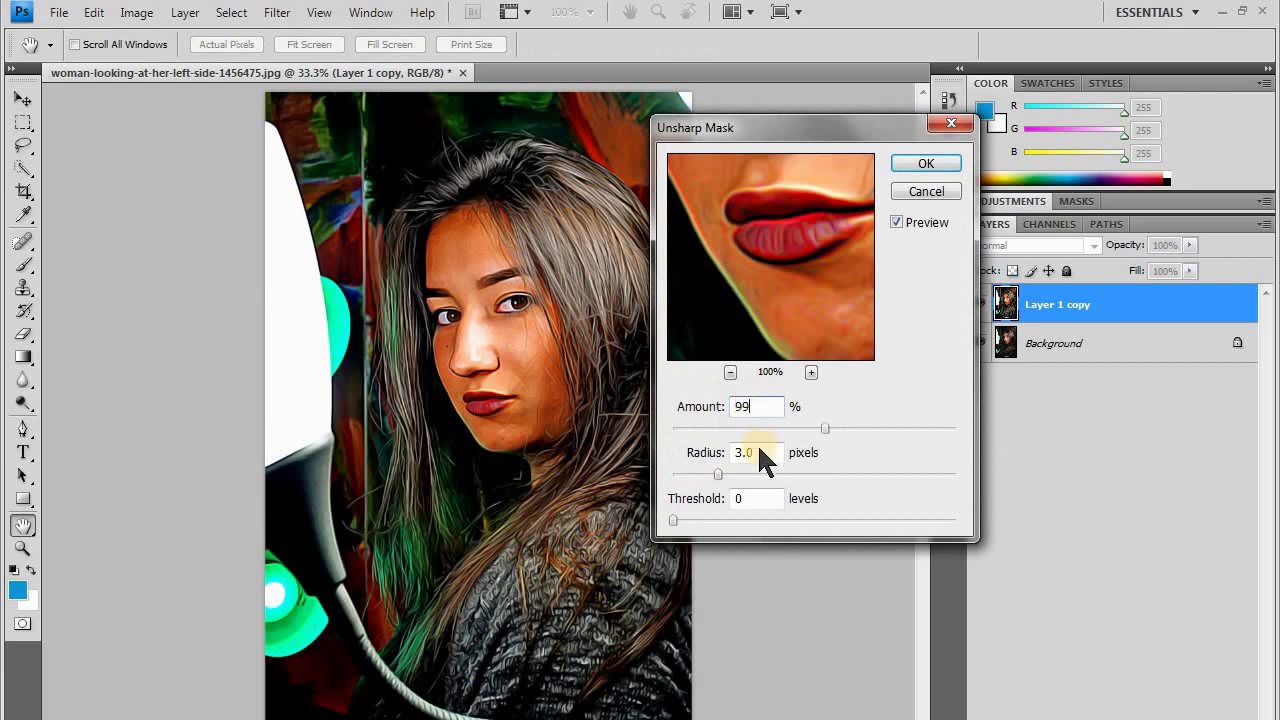
left_click_drag(758, 452, 718, 455)
type("2")
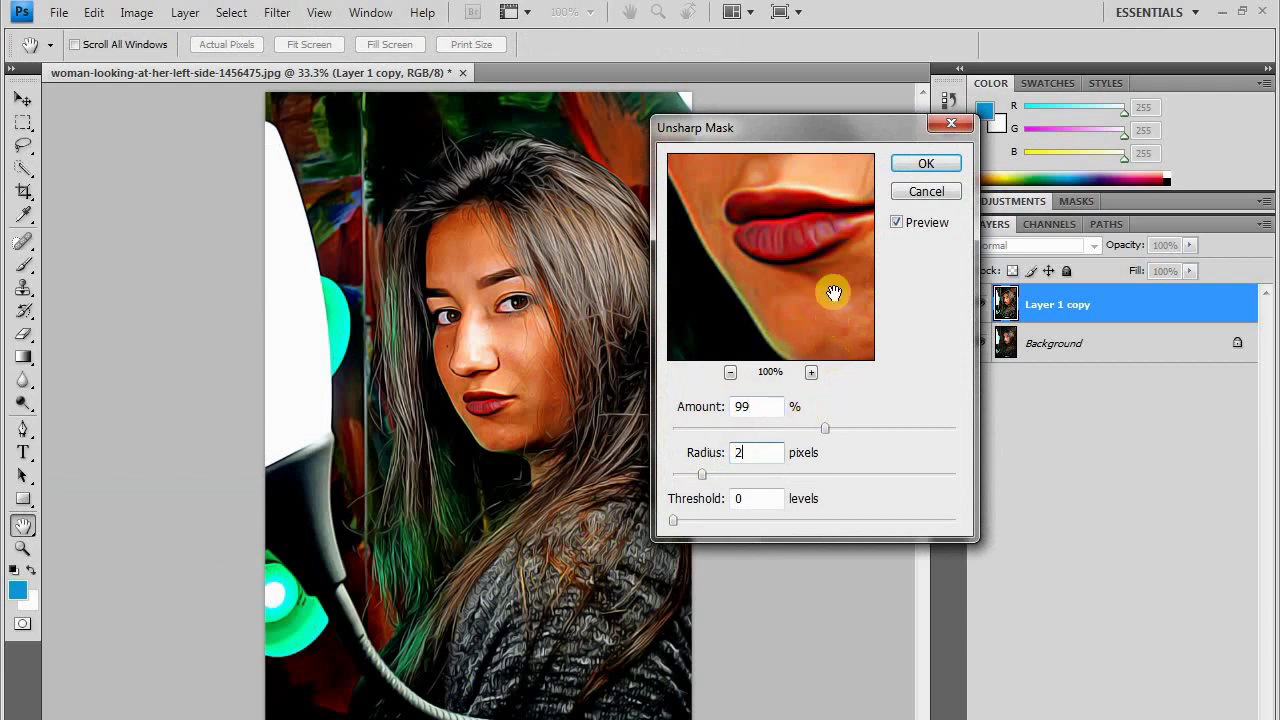
left_click(910, 165)
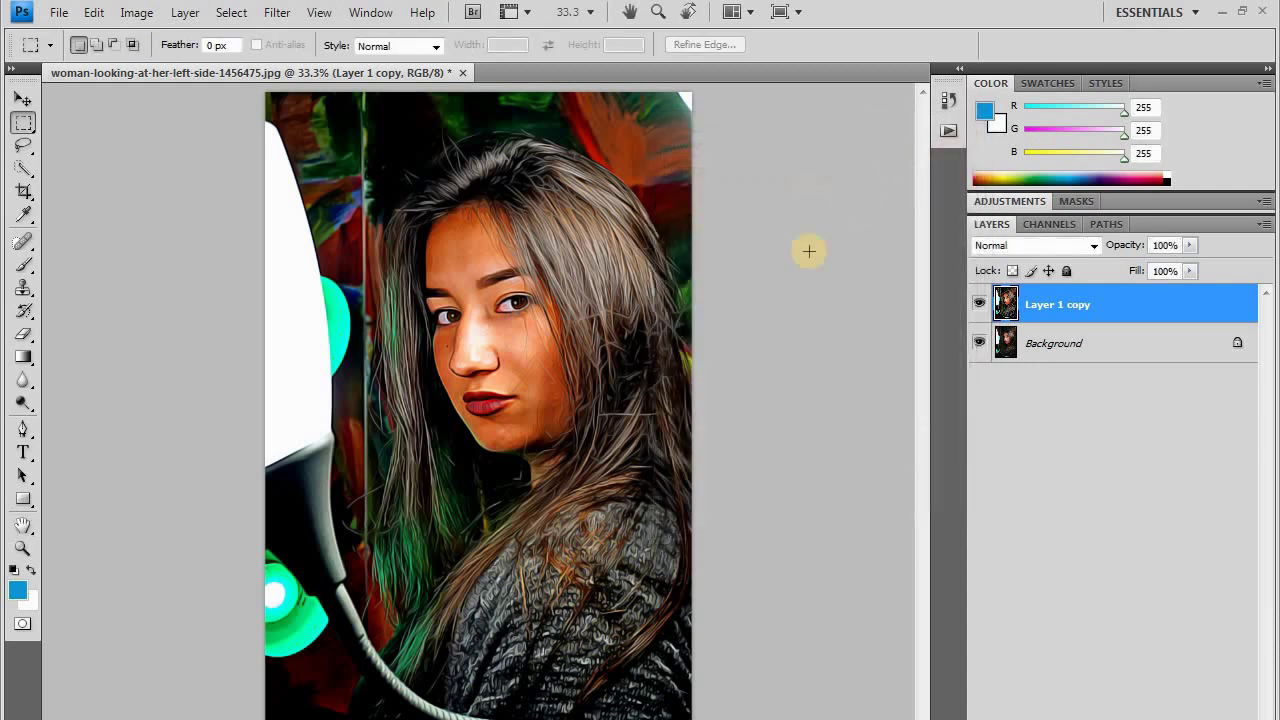
- Rename the Layer 1 copy layer to 'oil paint'
key("v")
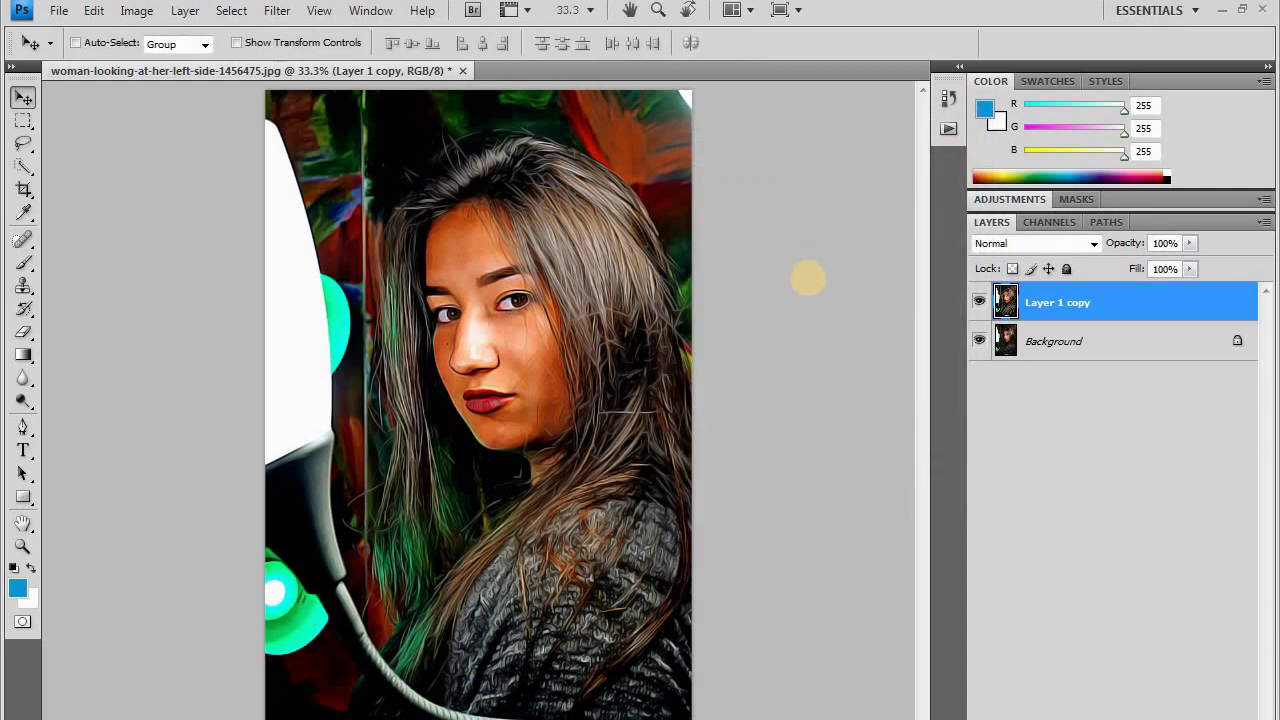
double_click(1049, 306)
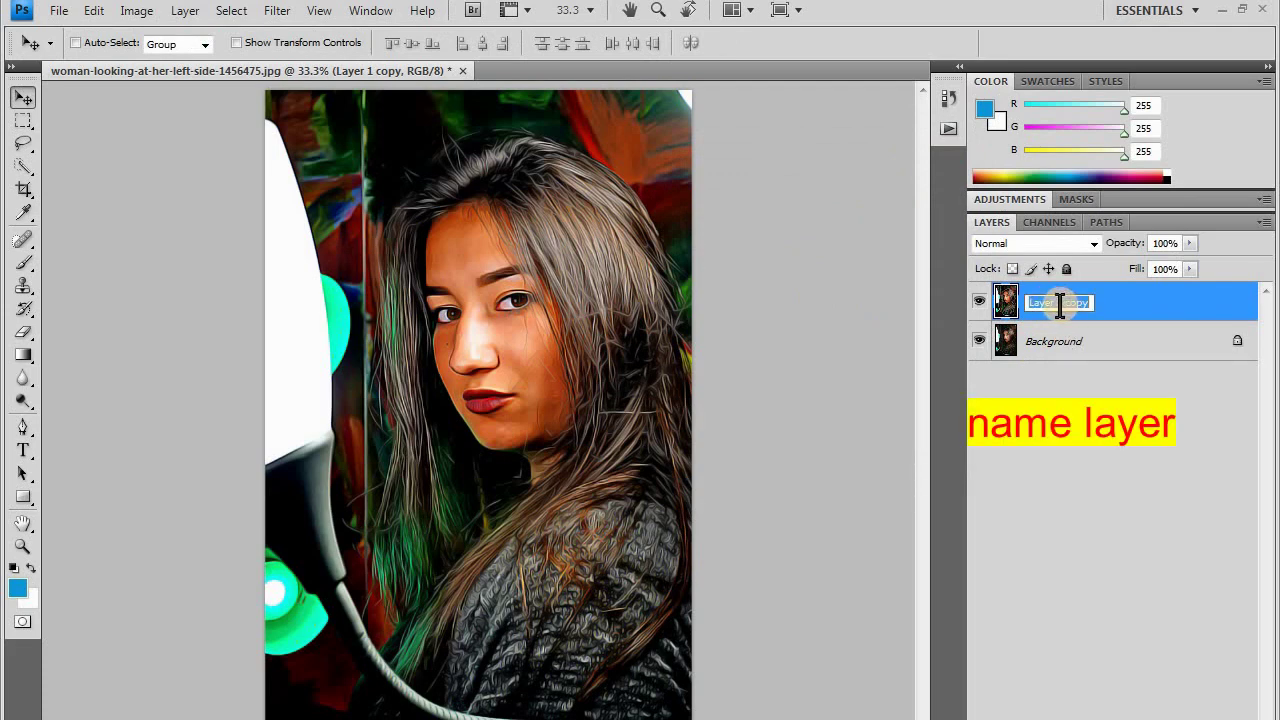
type("oi")
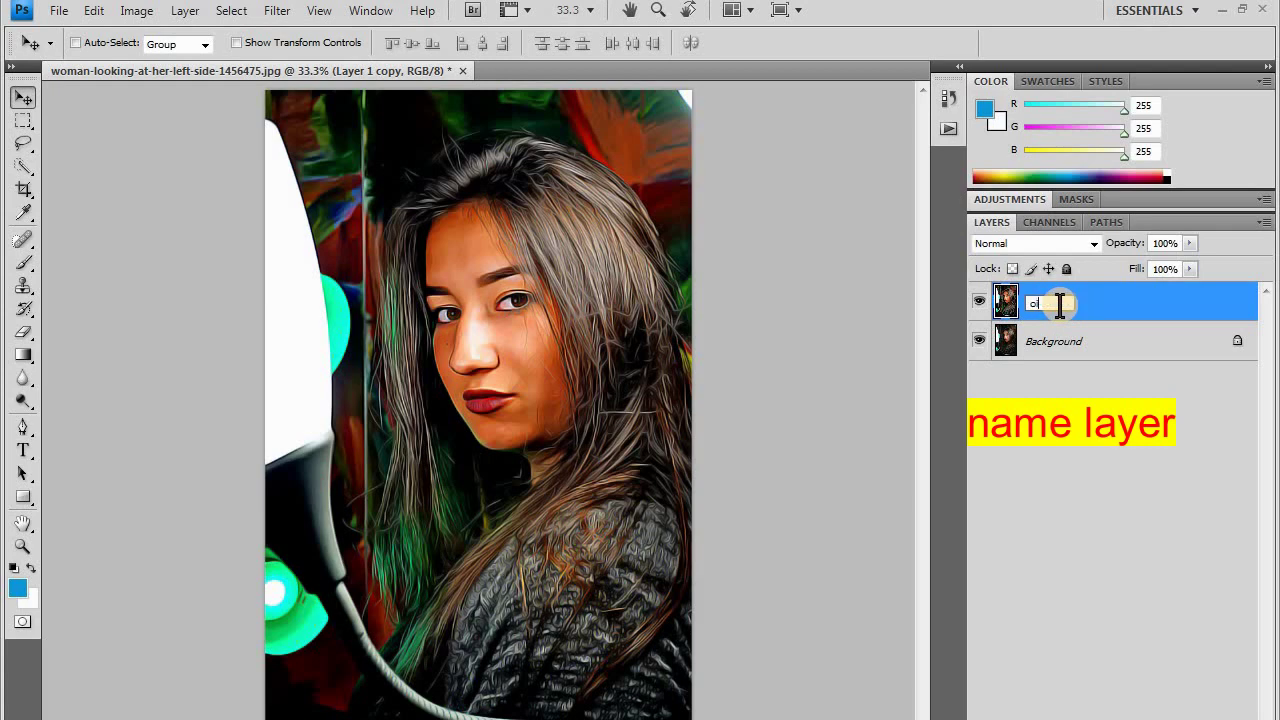
type("l pa")
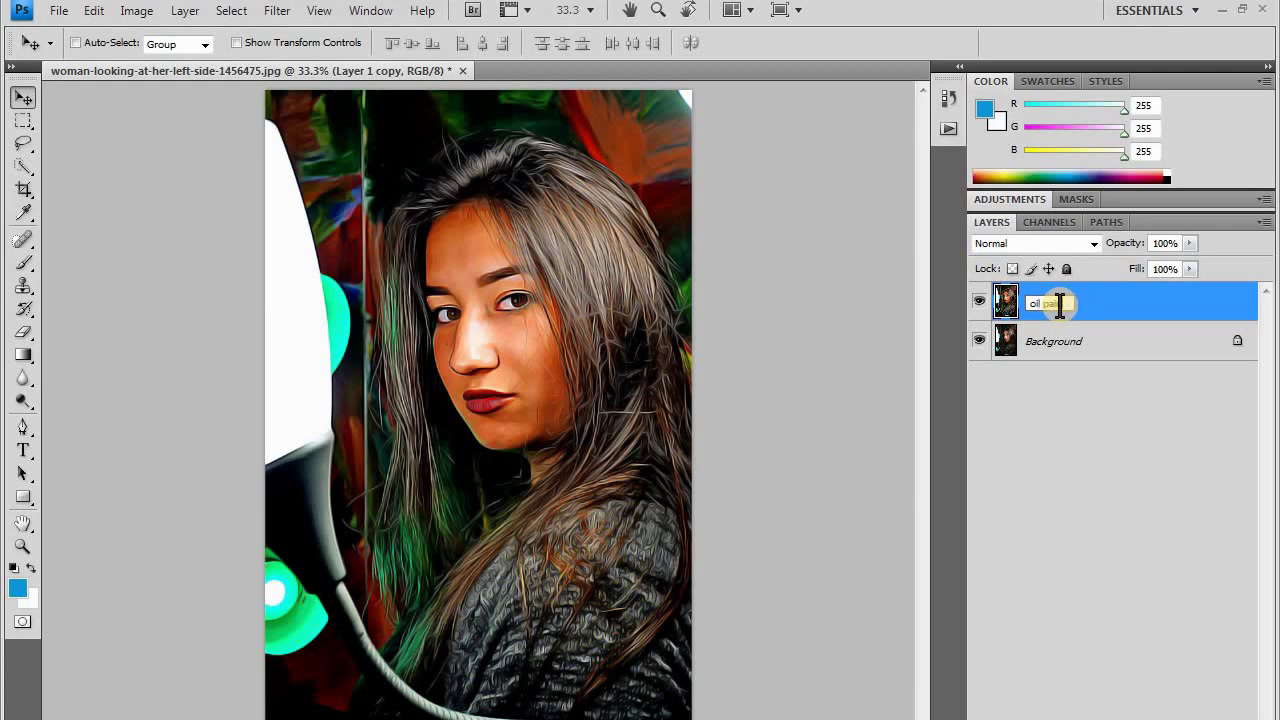
type("int")
key("Return")
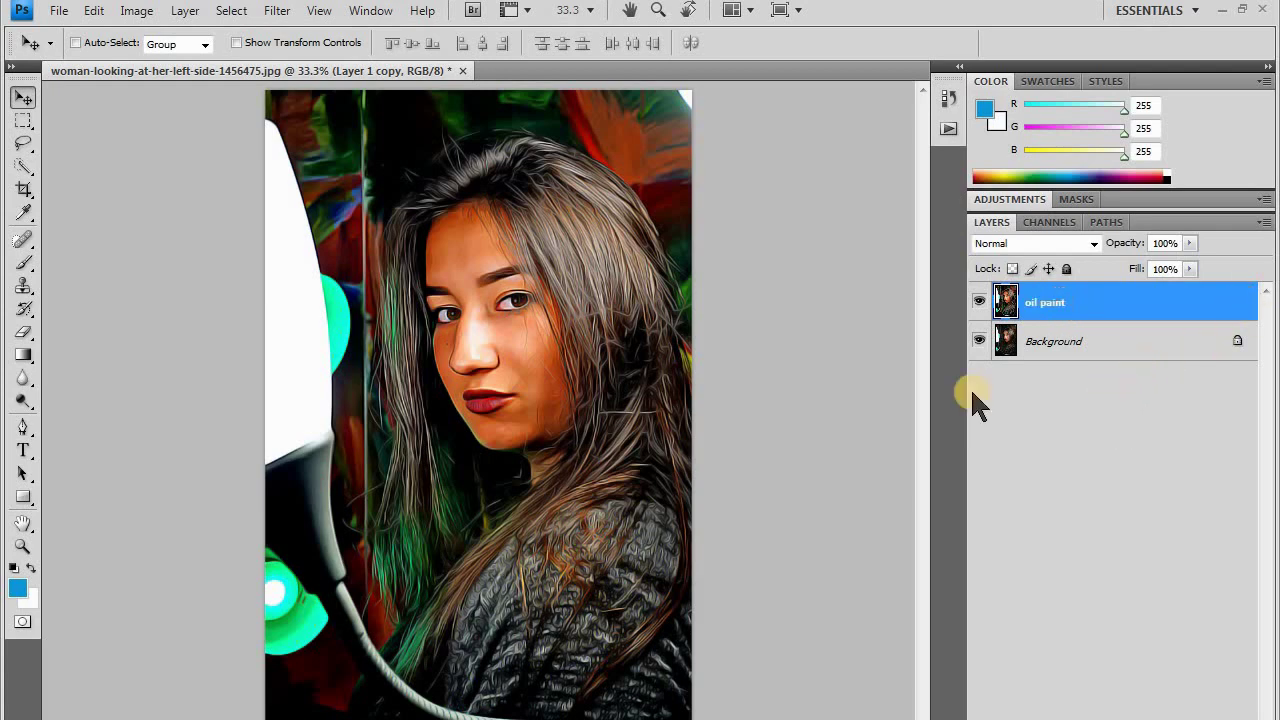
left_click(971, 400)
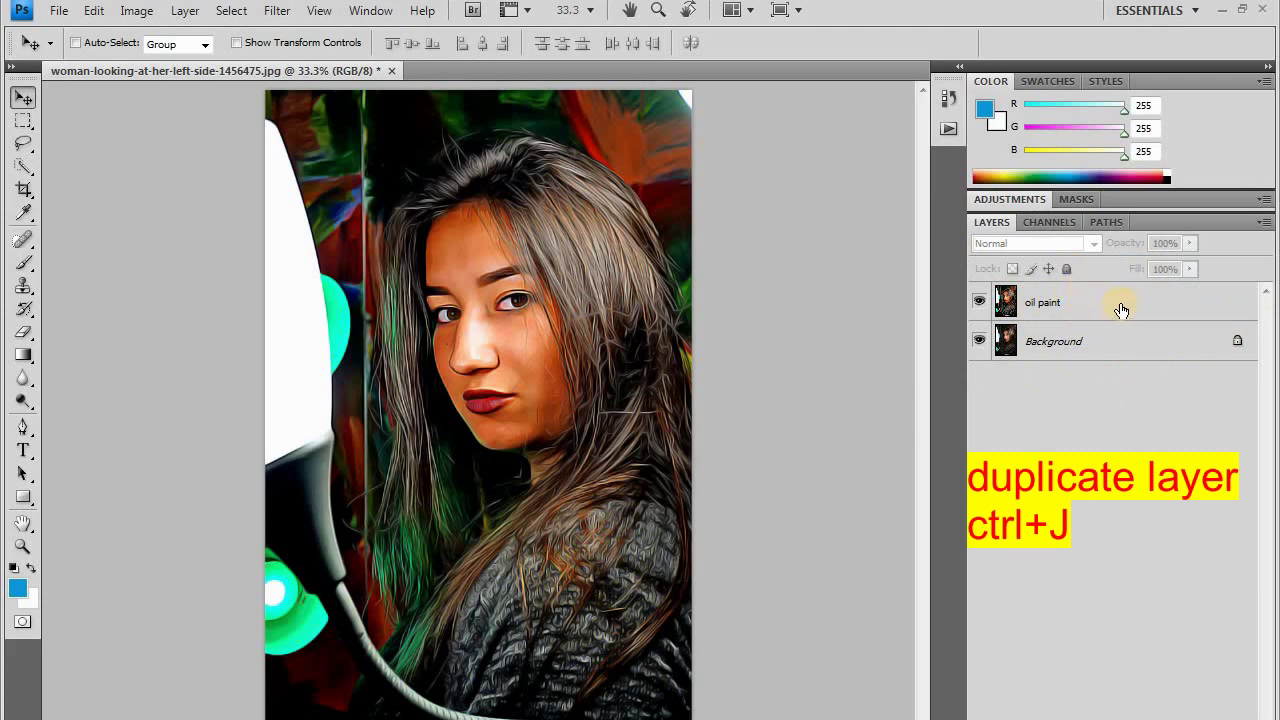
- Duplicate the oil paint layer with Ctrl+J
left_click(1053, 301)
left_click(1117, 307)
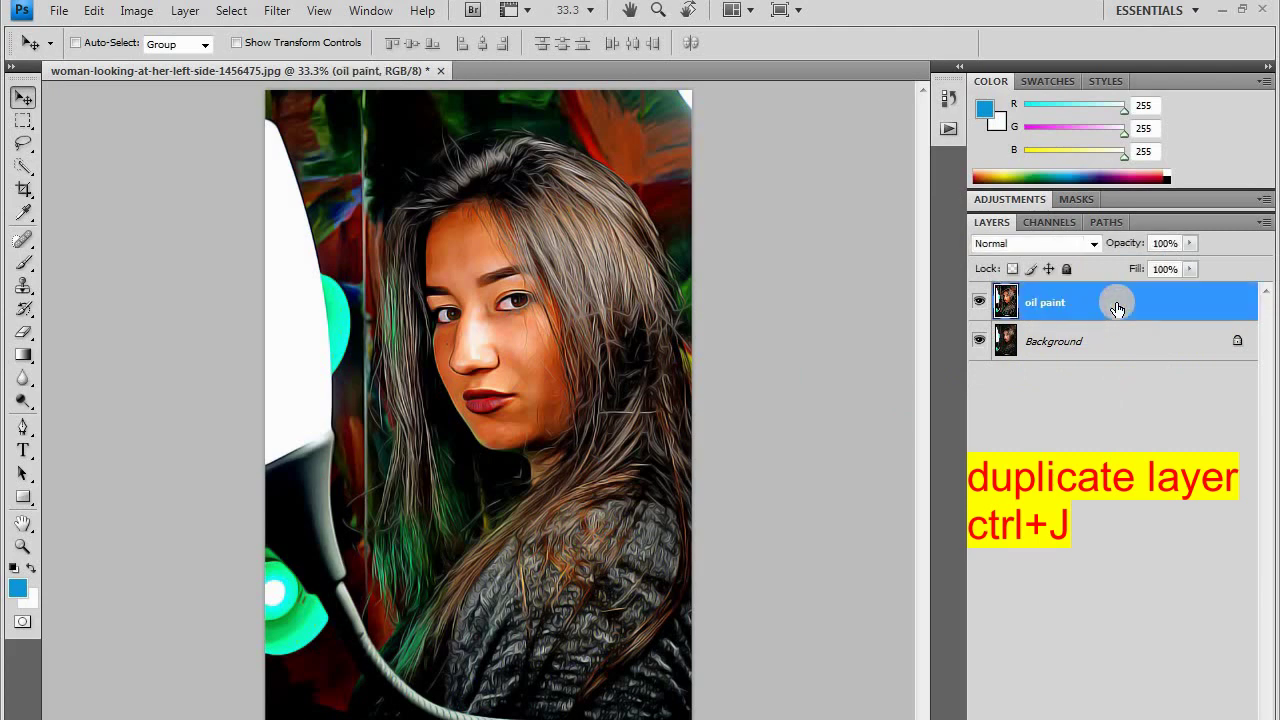
key("ctrl+j")
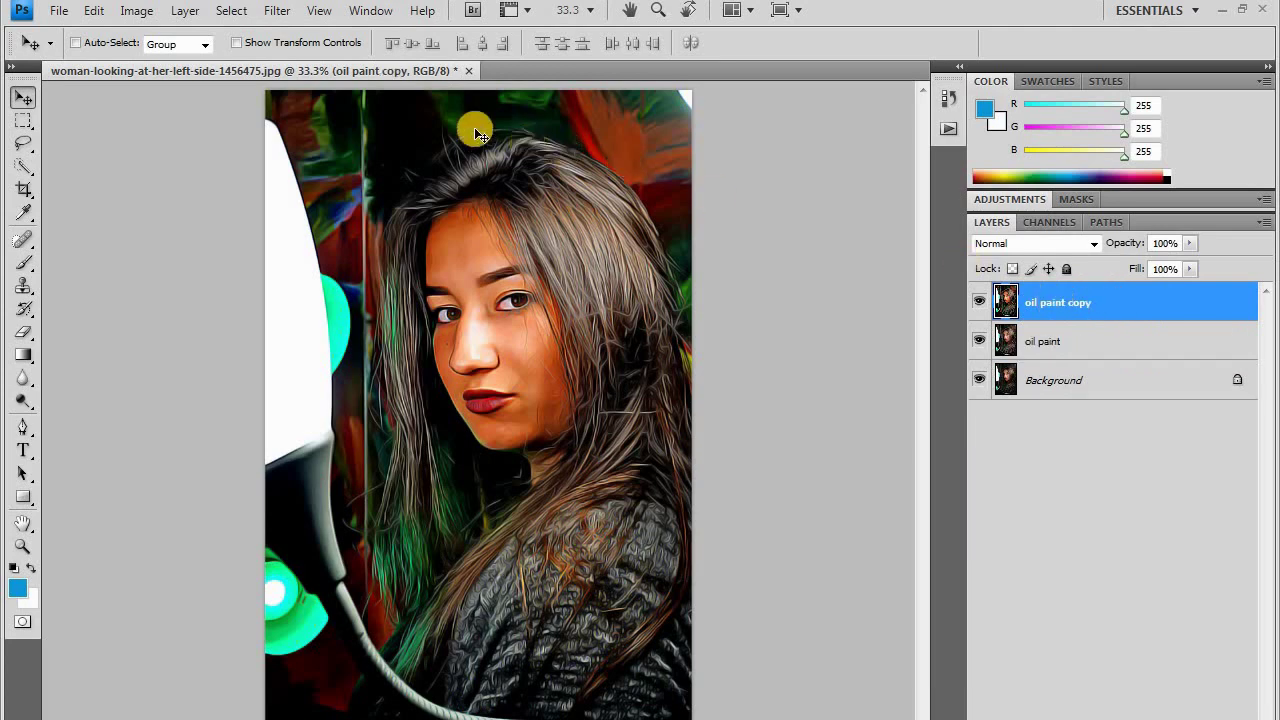
- Apply a High Pass filter with 2.0-pixel radius to the oil paint copy
left_click(276, 11)
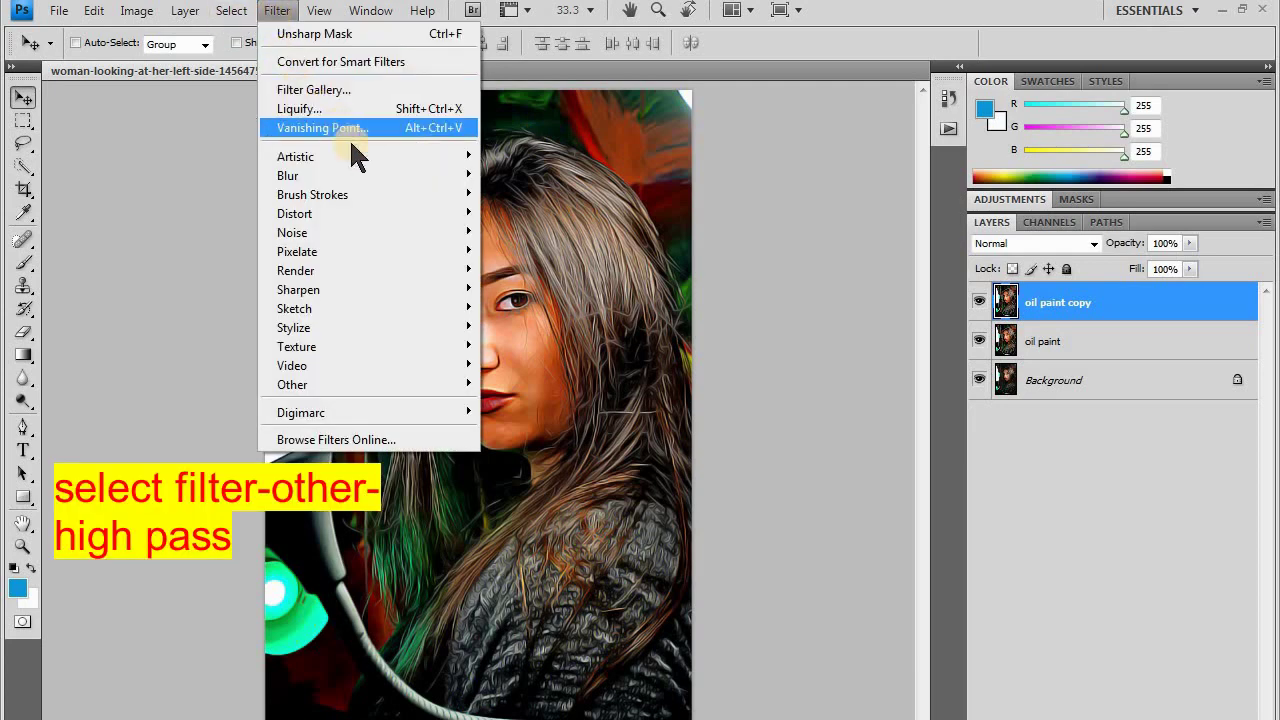
mouse_move(300, 384)
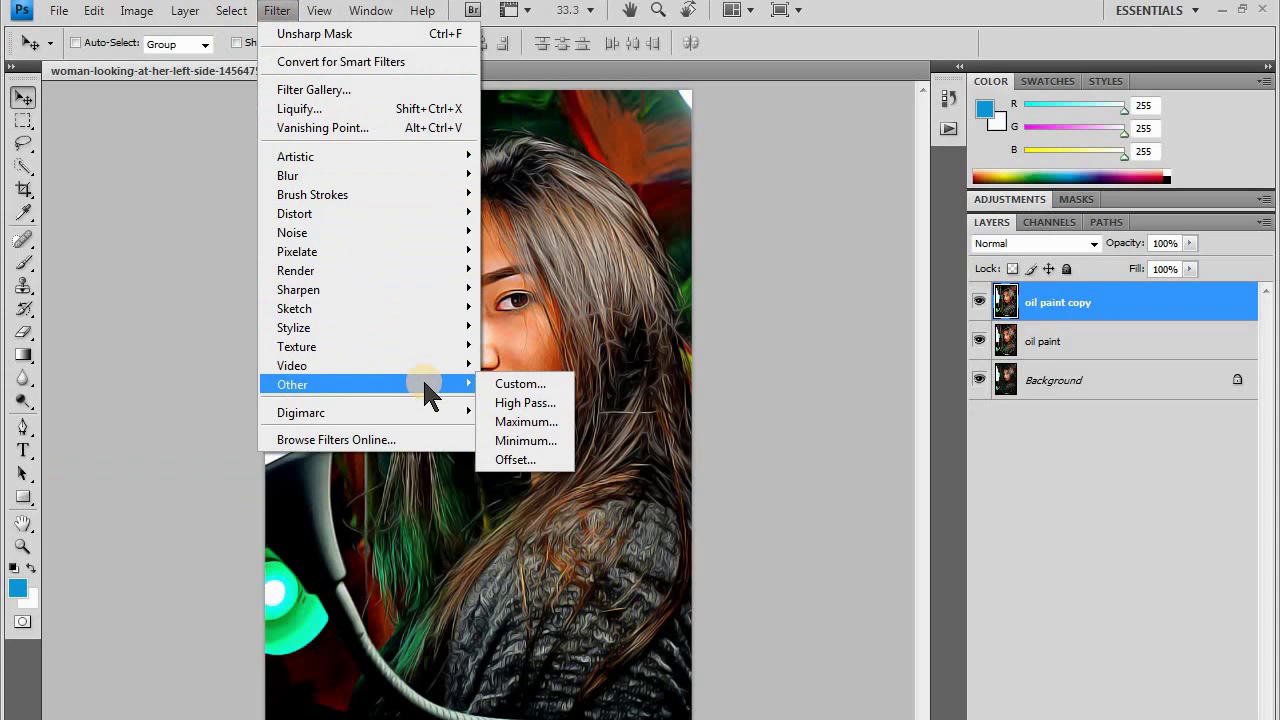
left_click(500, 402)
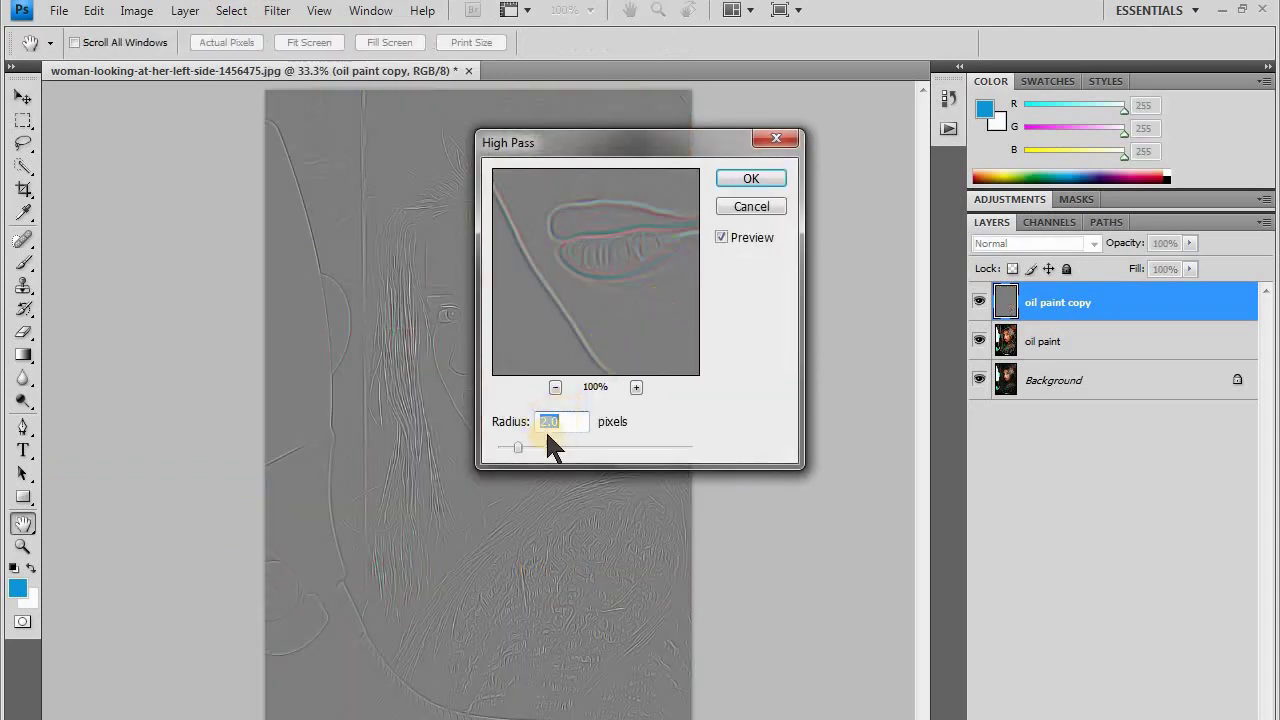
mouse_move(663, 222)
left_mouse_down()
mouse_move(623, 260)
mouse_move(634, 338)
left_mouse_up()
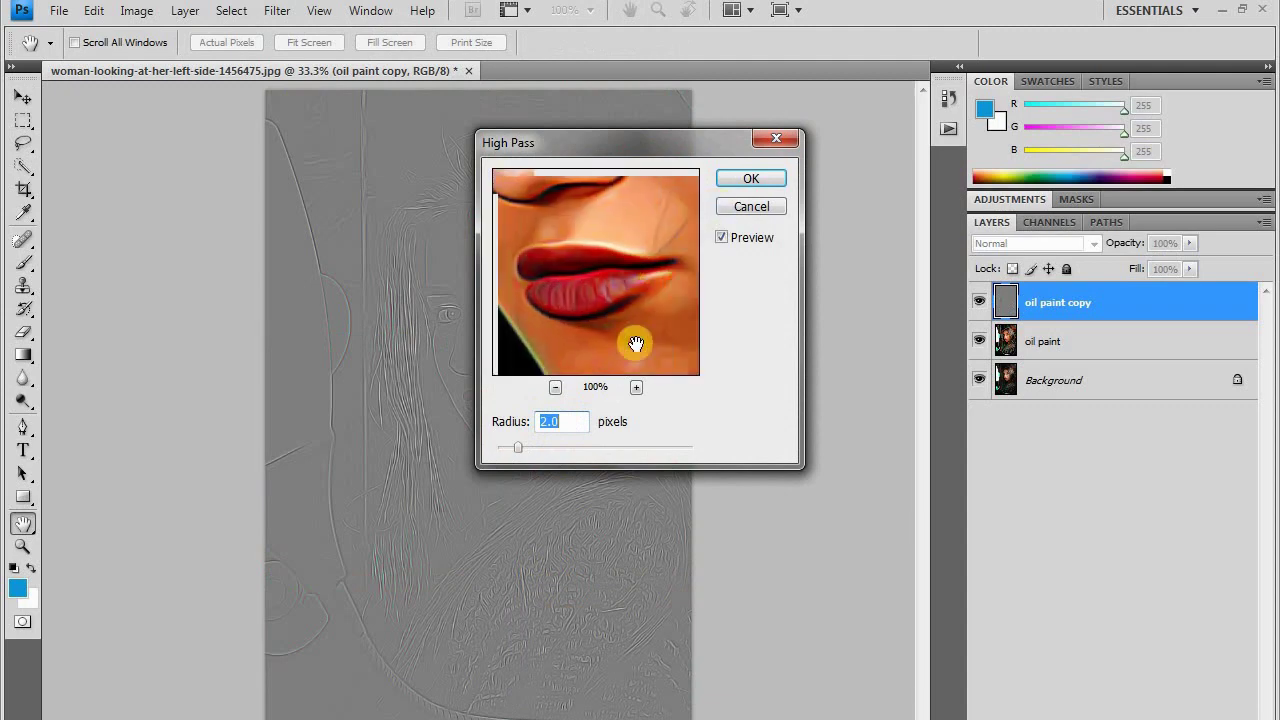
left_click(748, 180)
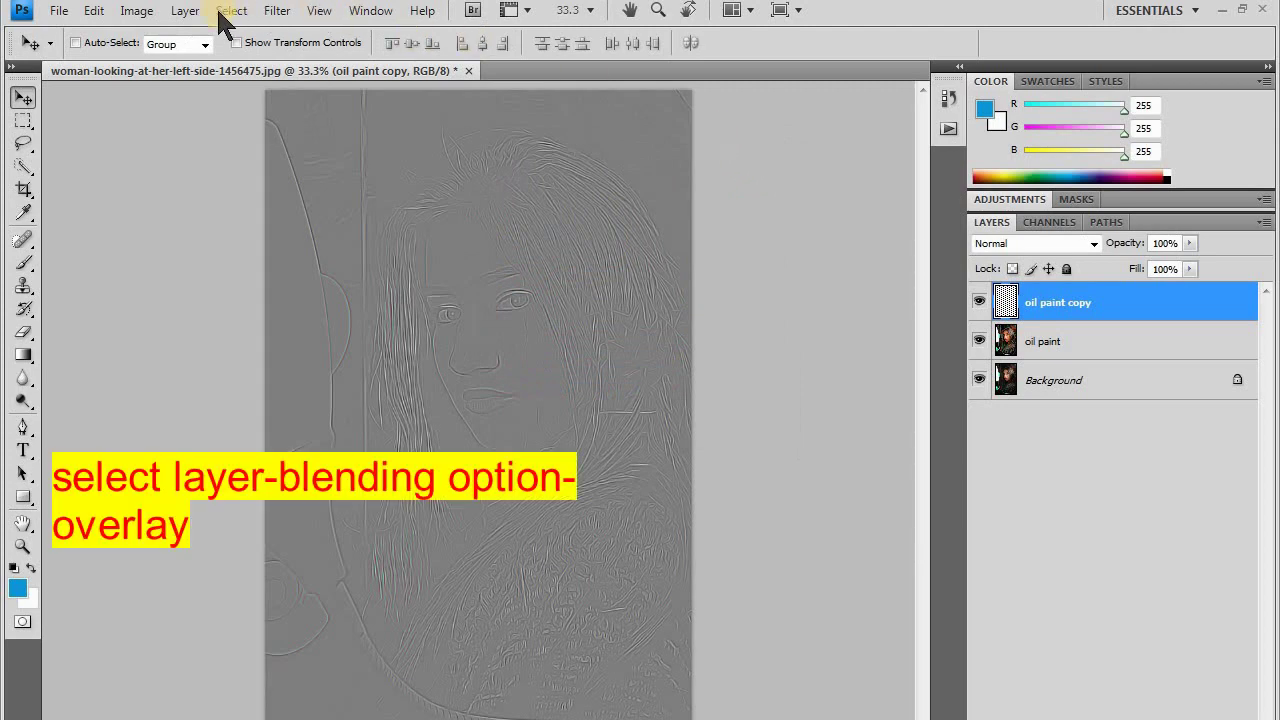
- Set the oil paint copy layer's blend mode to Overlay in Blending Options
left_click(185, 12)
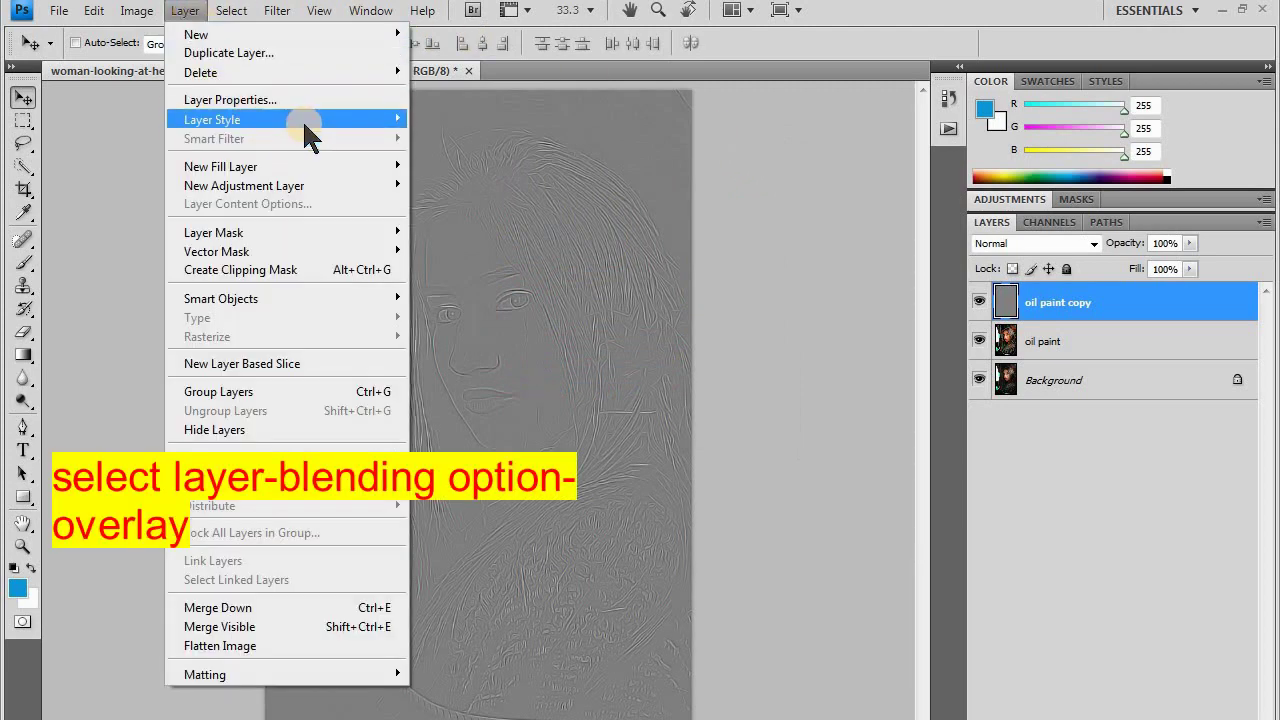
mouse_move(240, 120)
left_click(479, 120)
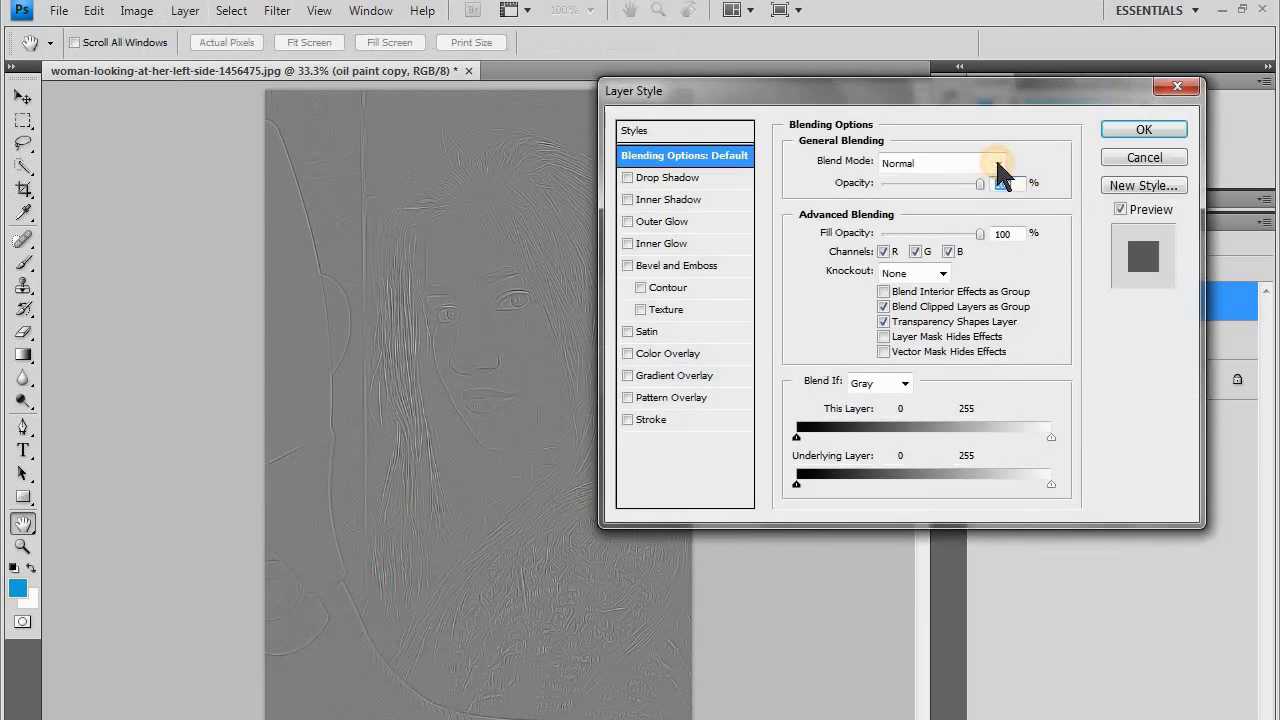
left_click(995, 160)
left_click(908, 420)
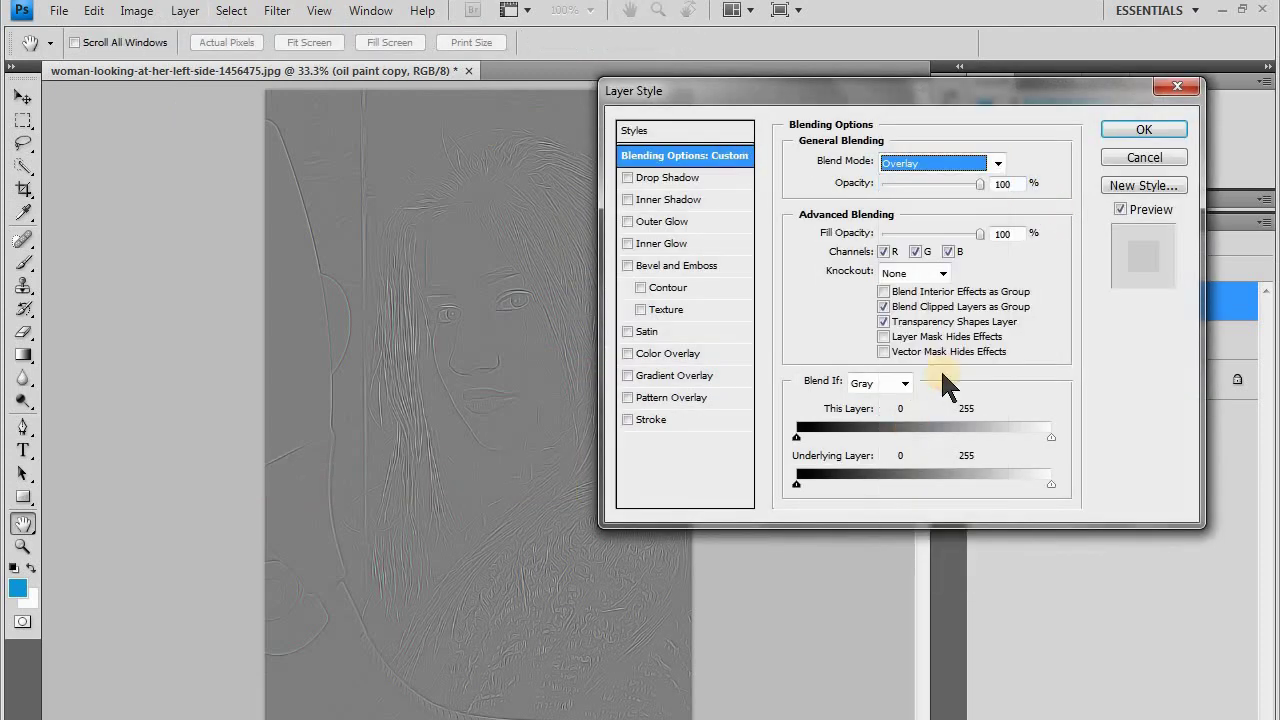
left_click(1132, 134)
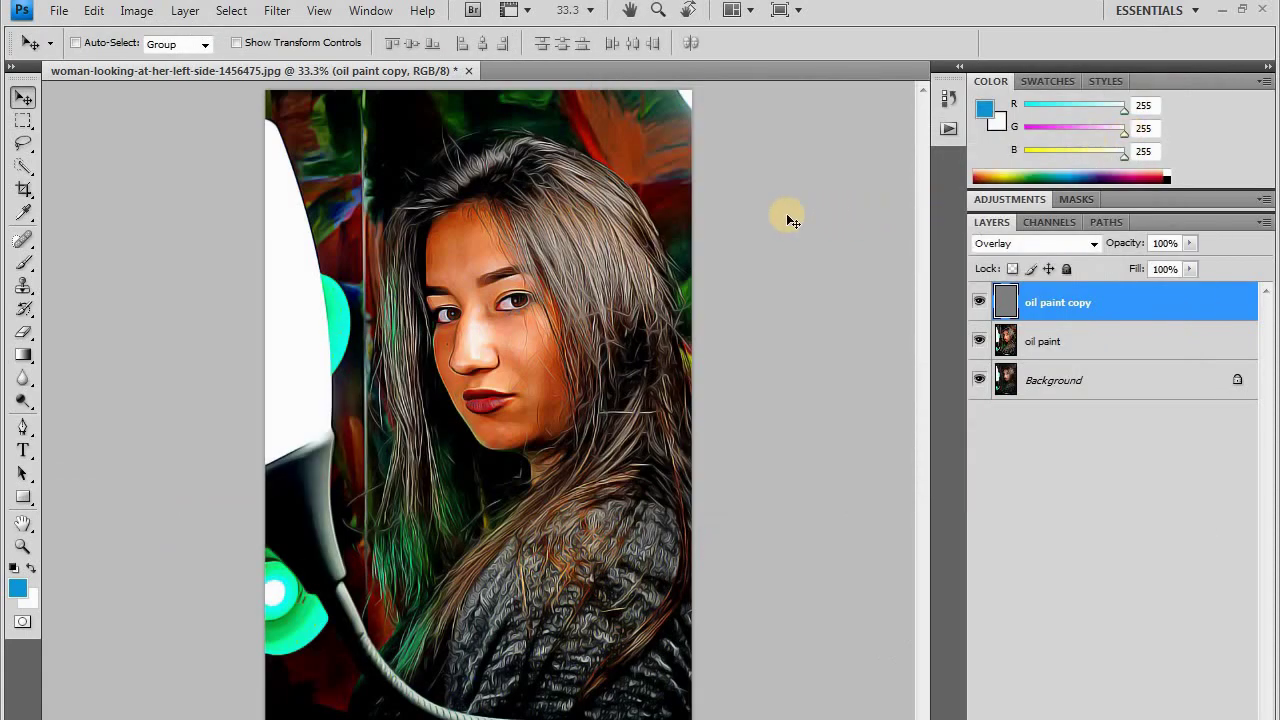
- Rename the oil paint copy layer to 'details' and reselect it
double_click(1042, 308)
type("det")
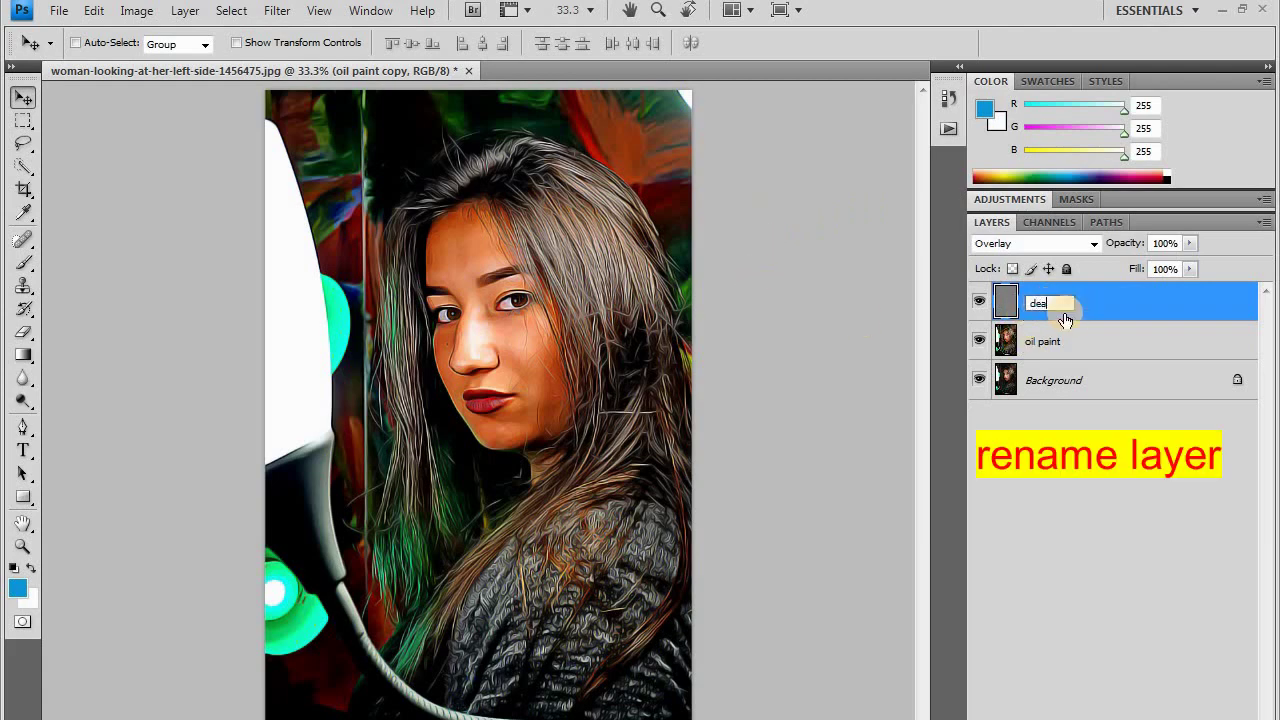
type("ails")
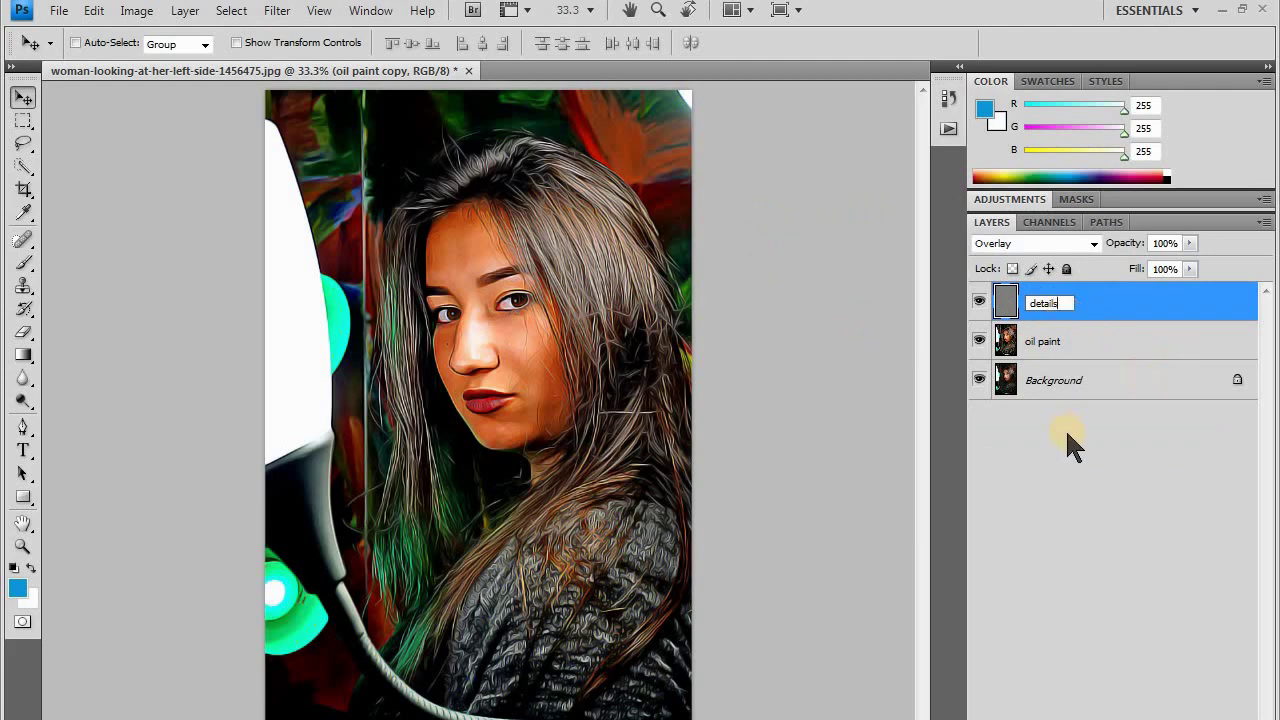
left_click(1065, 430)
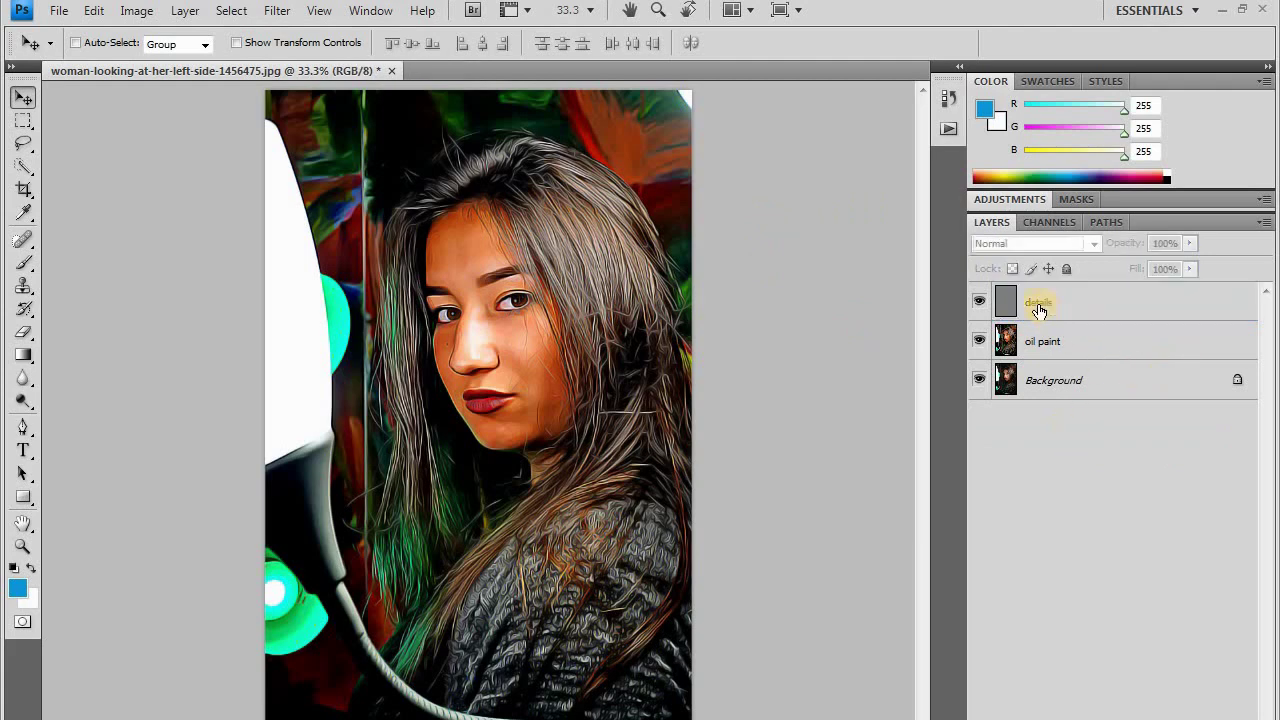
left_click(1043, 311)
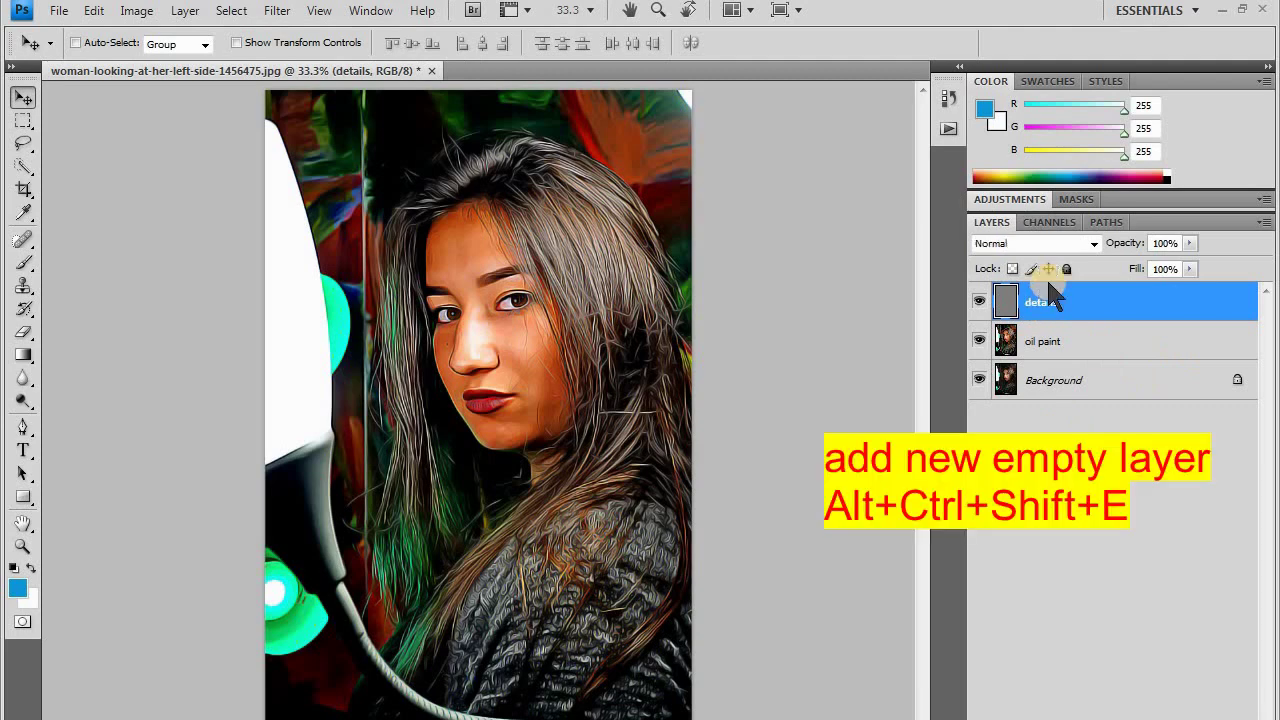
- Merge all visible layers into a new layer named 'tone'
key("ctrl+shift+alt+e")
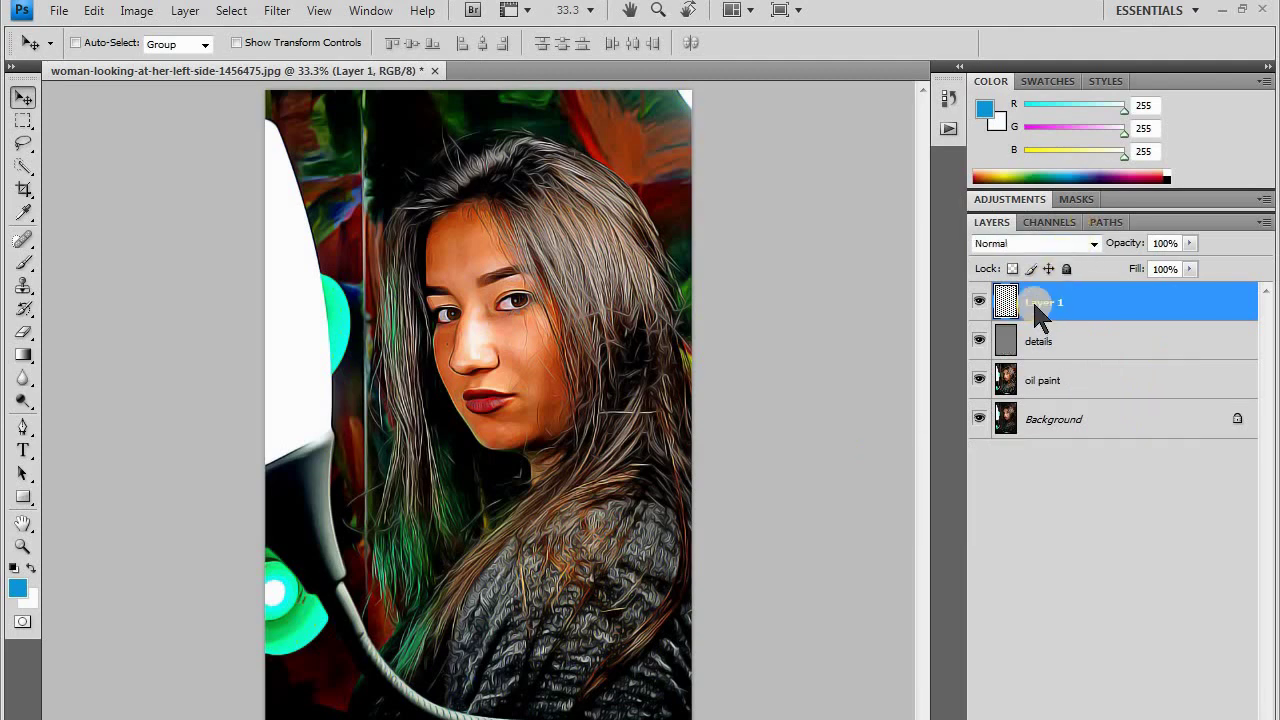
double_click(1038, 302)
type("one")
key("Return")
left_click(1047, 330, "ctrl")
left_click(1045, 304)
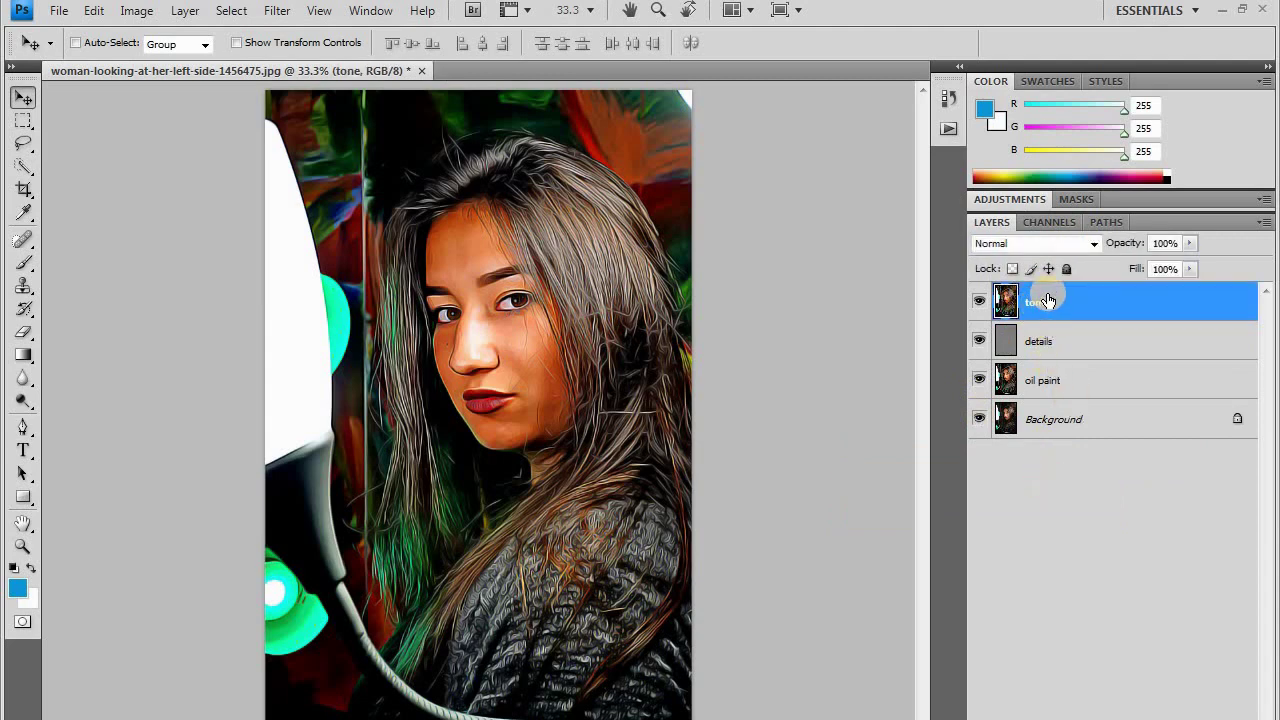
- Apply Auto Tone to the tone layer and add an empty layer above it
left_click(153, 12)
left_click(156, 87)
key("ctrl+shift+alt+n")
left_click(1040, 306)
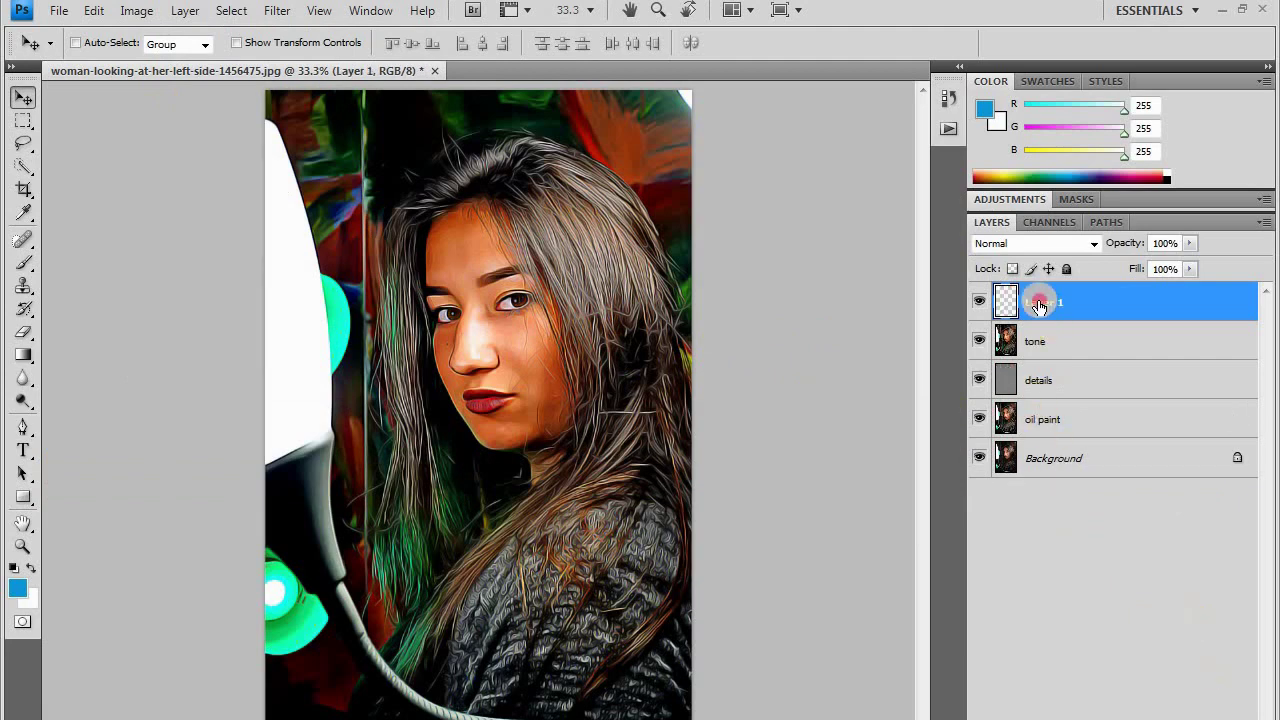
- Name the new empty layer 'effects' and switch to the Brush tool
double_click(1042, 303)
type("effects")
left_click(1051, 510)
left_click(1030, 302)
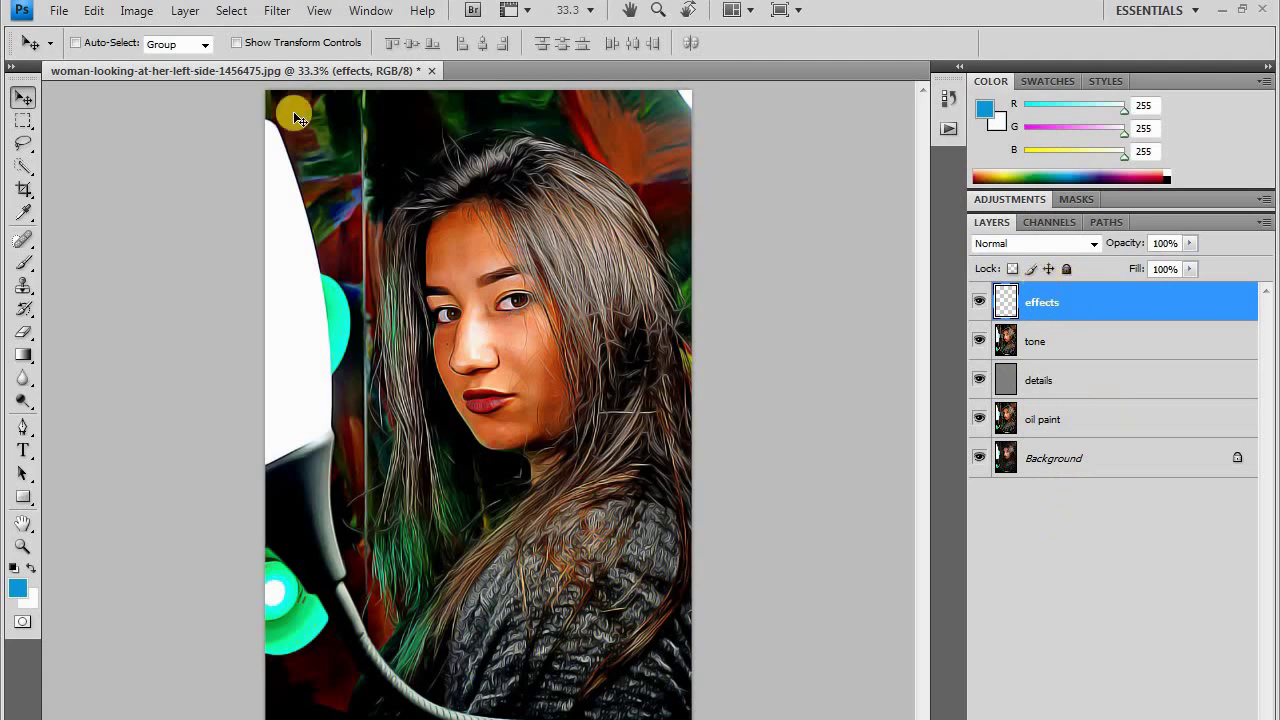
left_click(25, 264)
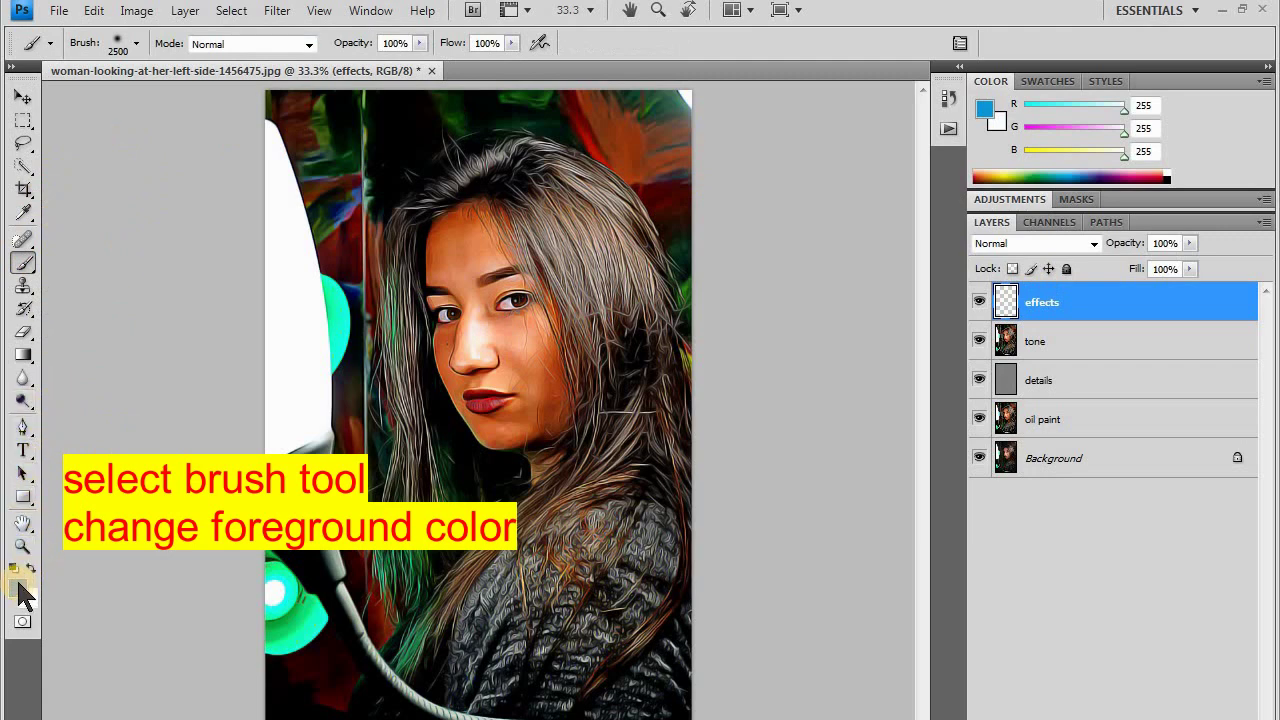
- Set the foreground colour to red and paint a soft red wash over the portrait's right side
left_click(19, 588)
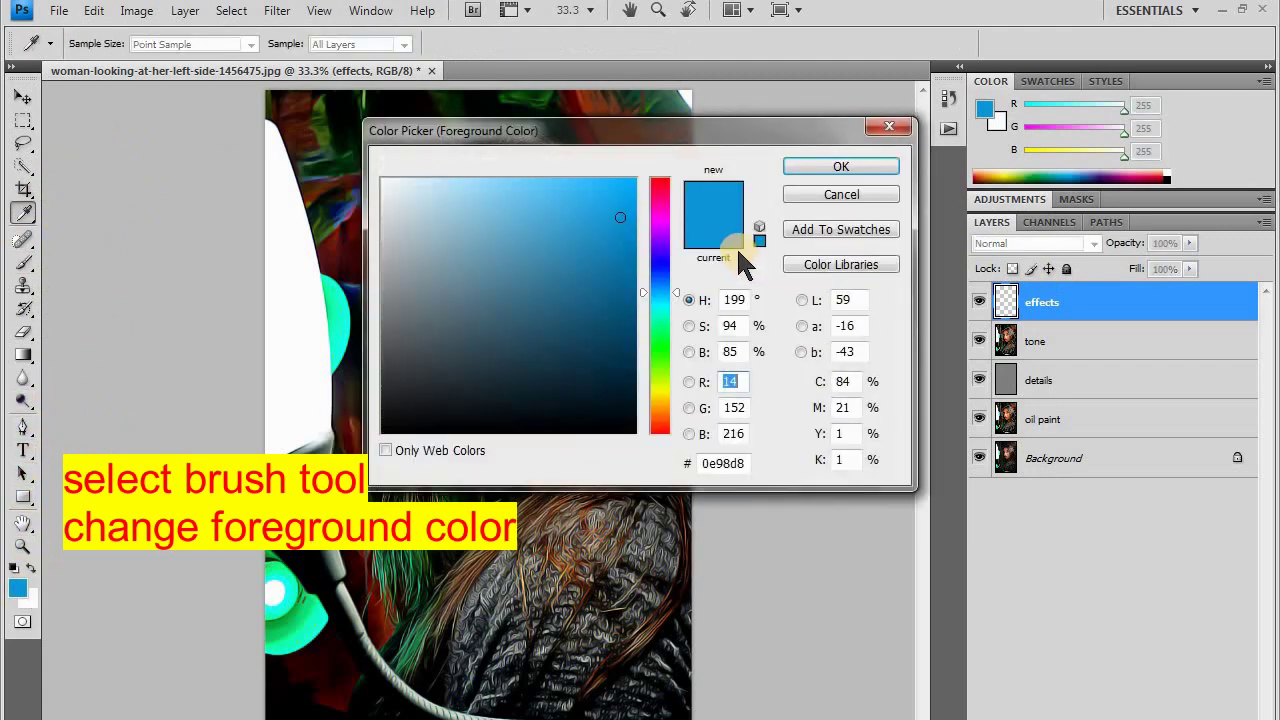
left_click(664, 191)
left_click_drag(664, 195, 663, 185)
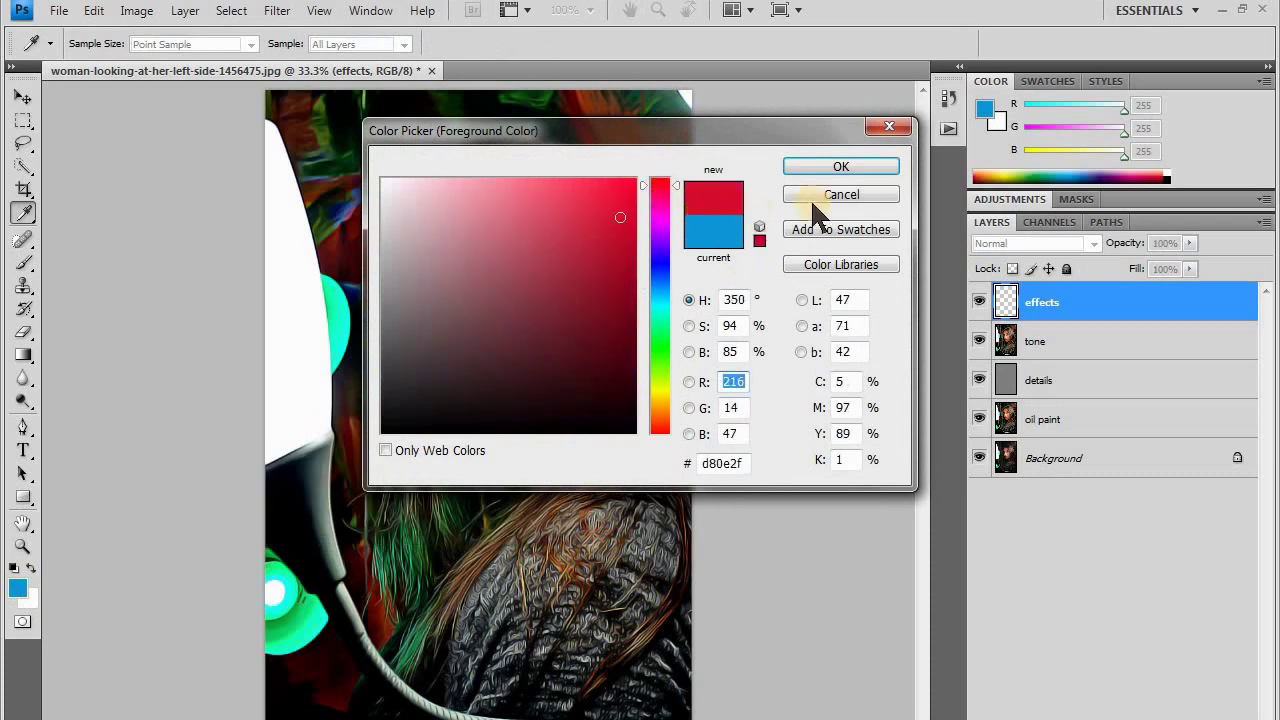
left_click(626, 292)
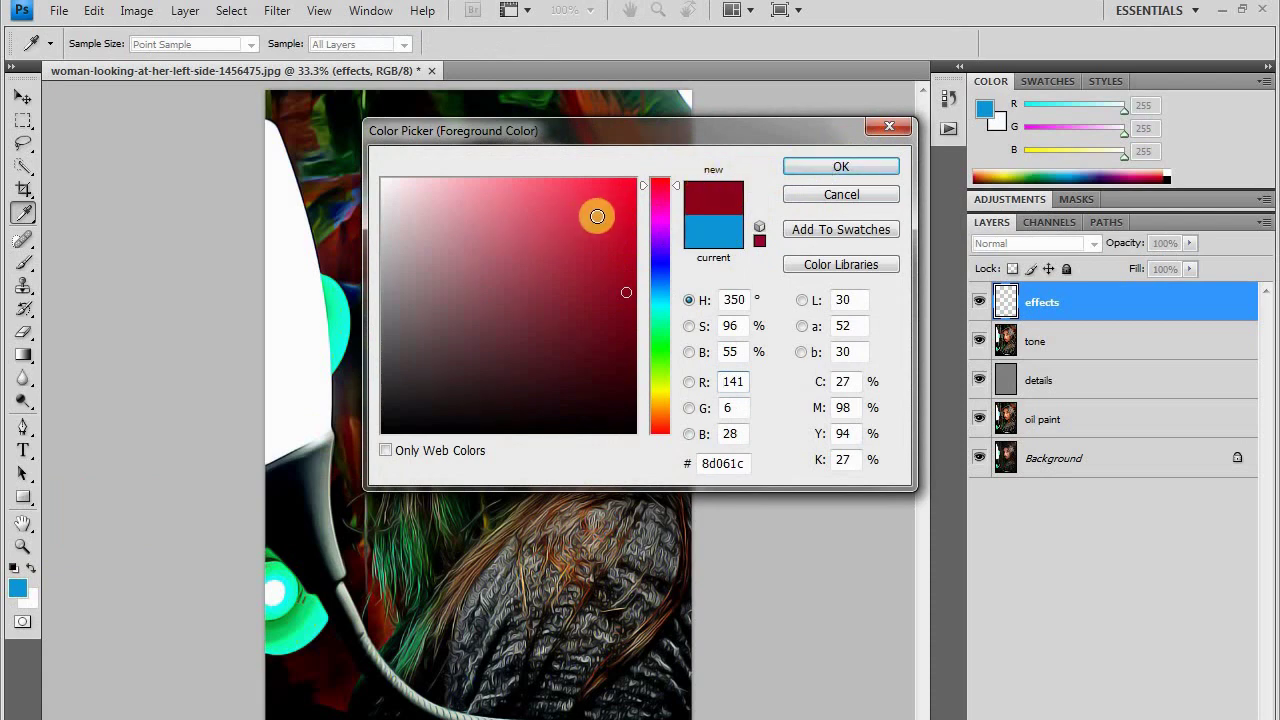
left_click(619, 218)
left_click(852, 163)
key("b")
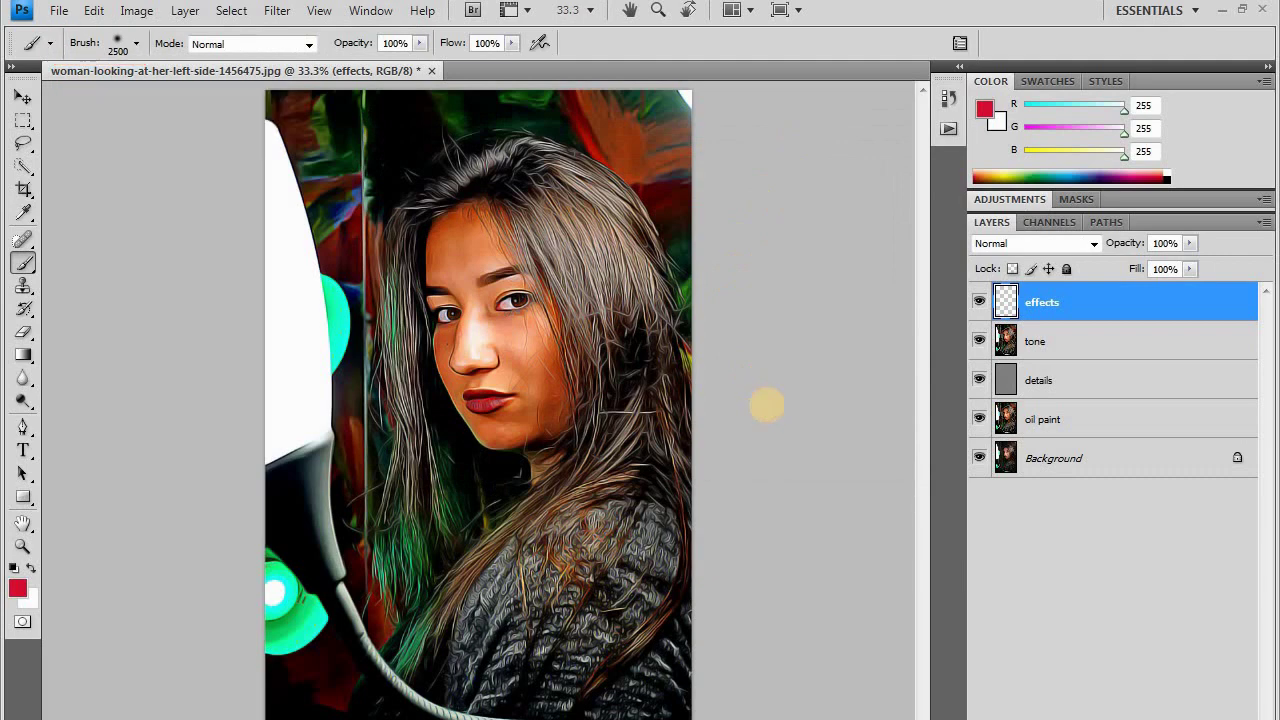
left_click(767, 405)
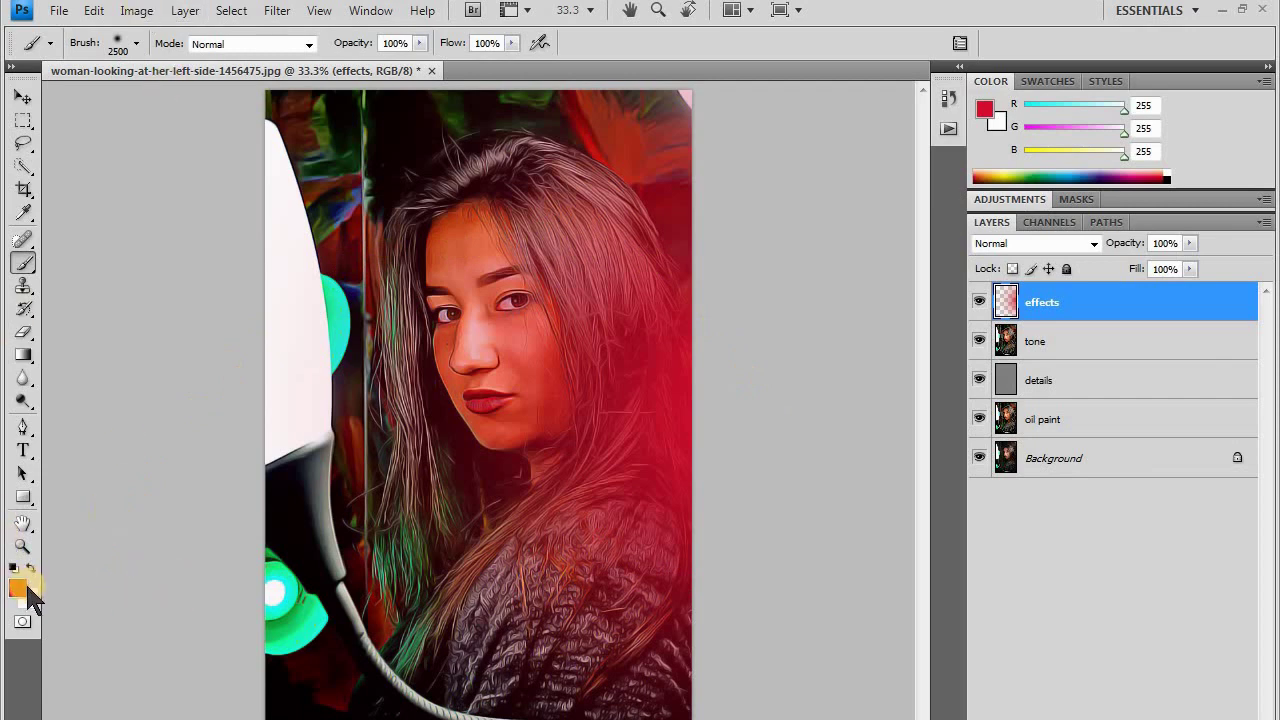
- Change the foreground to blue and paint a soft blue wash over the left side
left_click(29, 591)
left_click(660, 262)
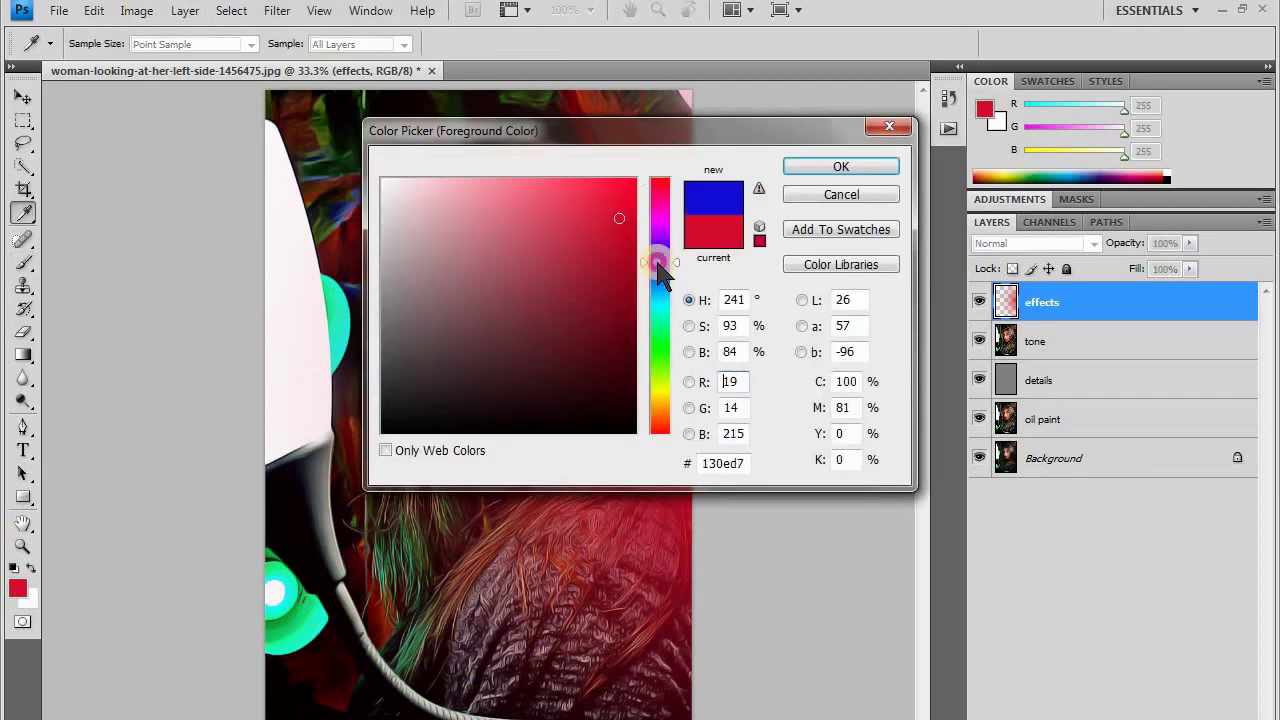
left_click(812, 162)
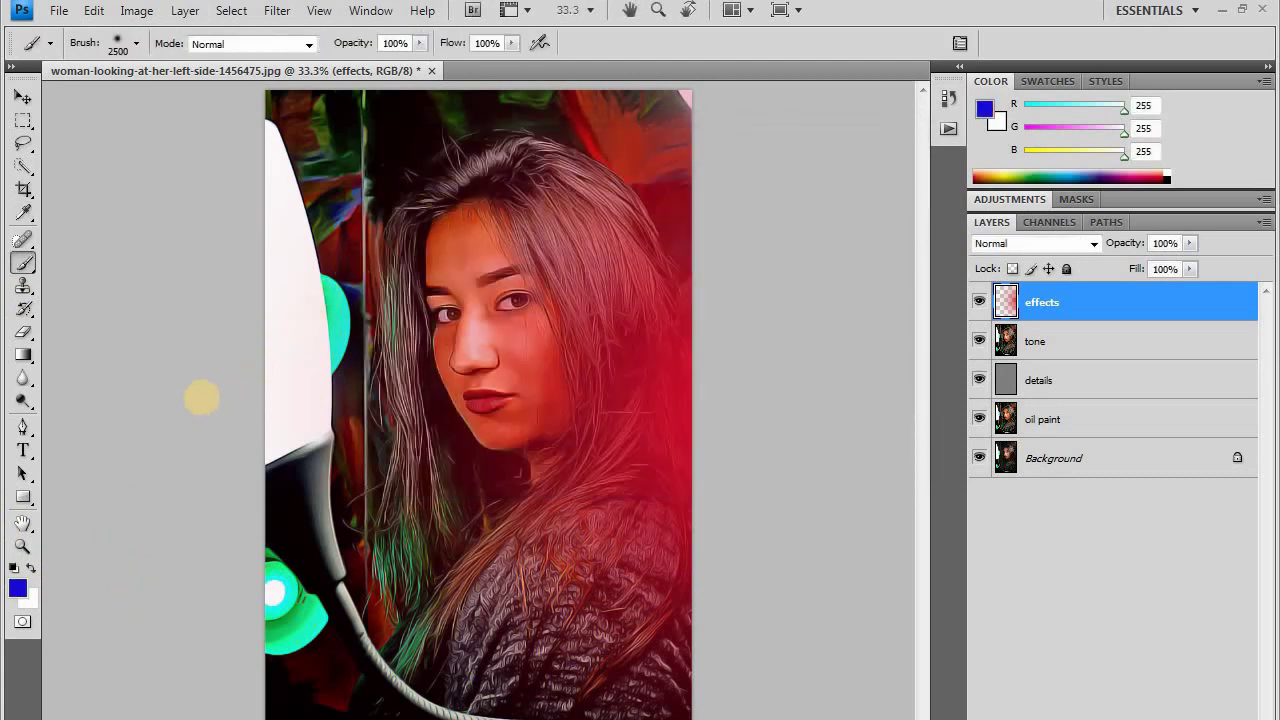
left_click(236, 400)
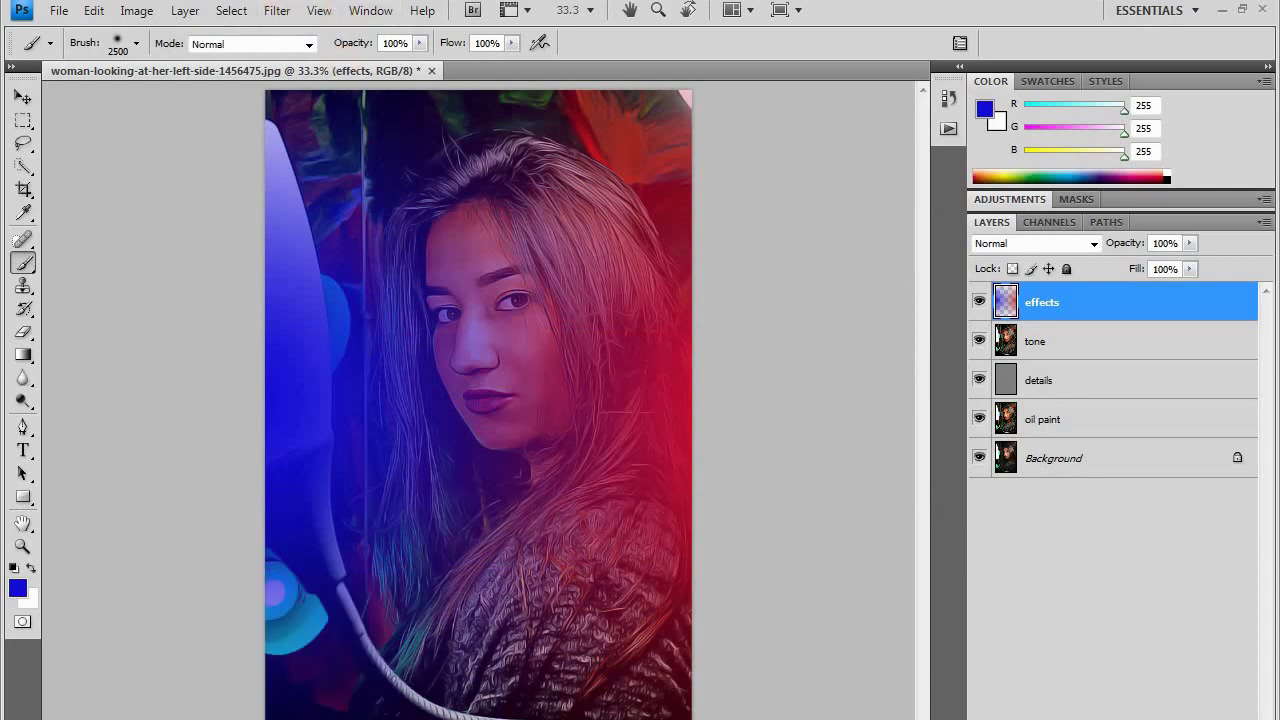
left_click(186, 12)
mouse_move(212, 119)
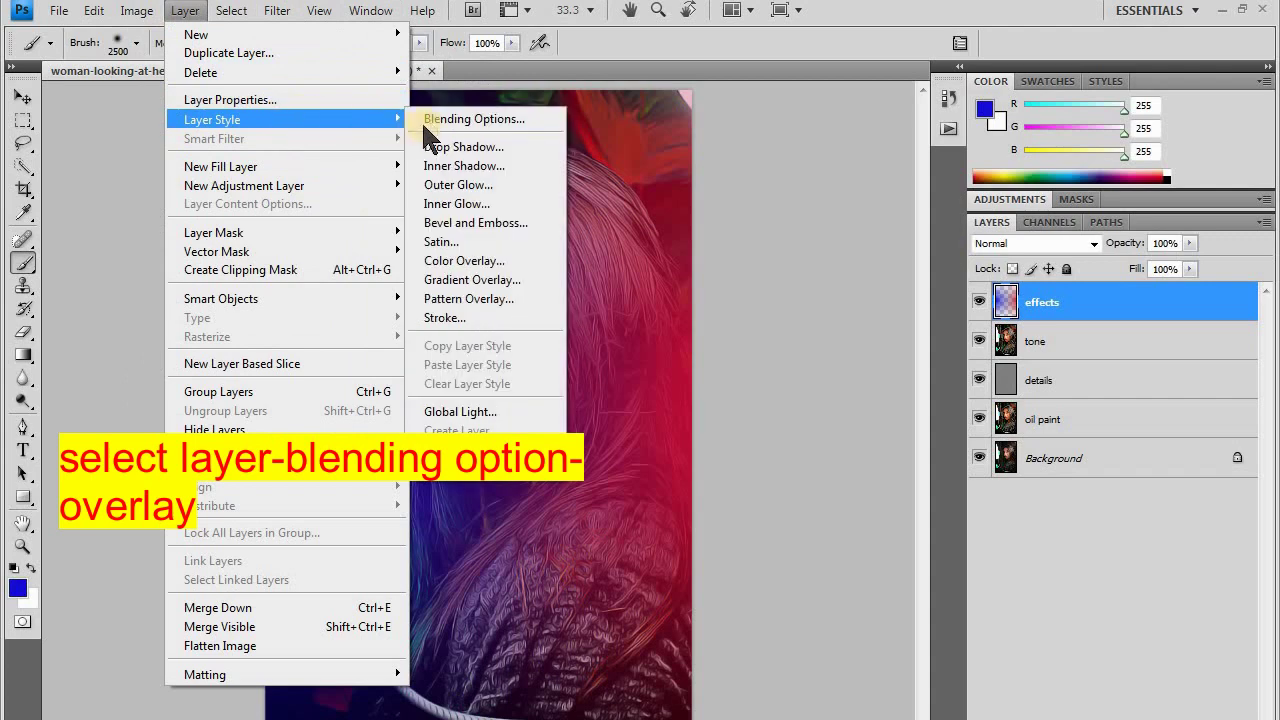
- Set the effects layer's blend mode to Overlay in Blending Options
left_click(433, 113)
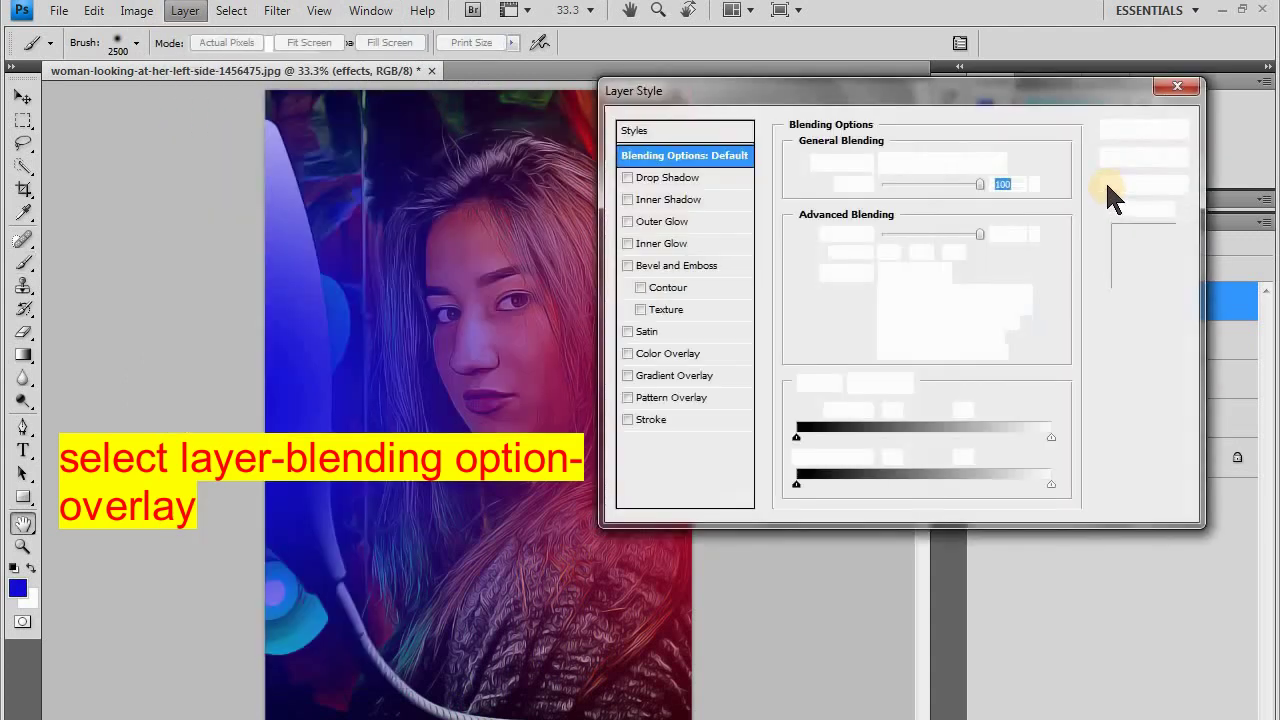
left_click(996, 162)
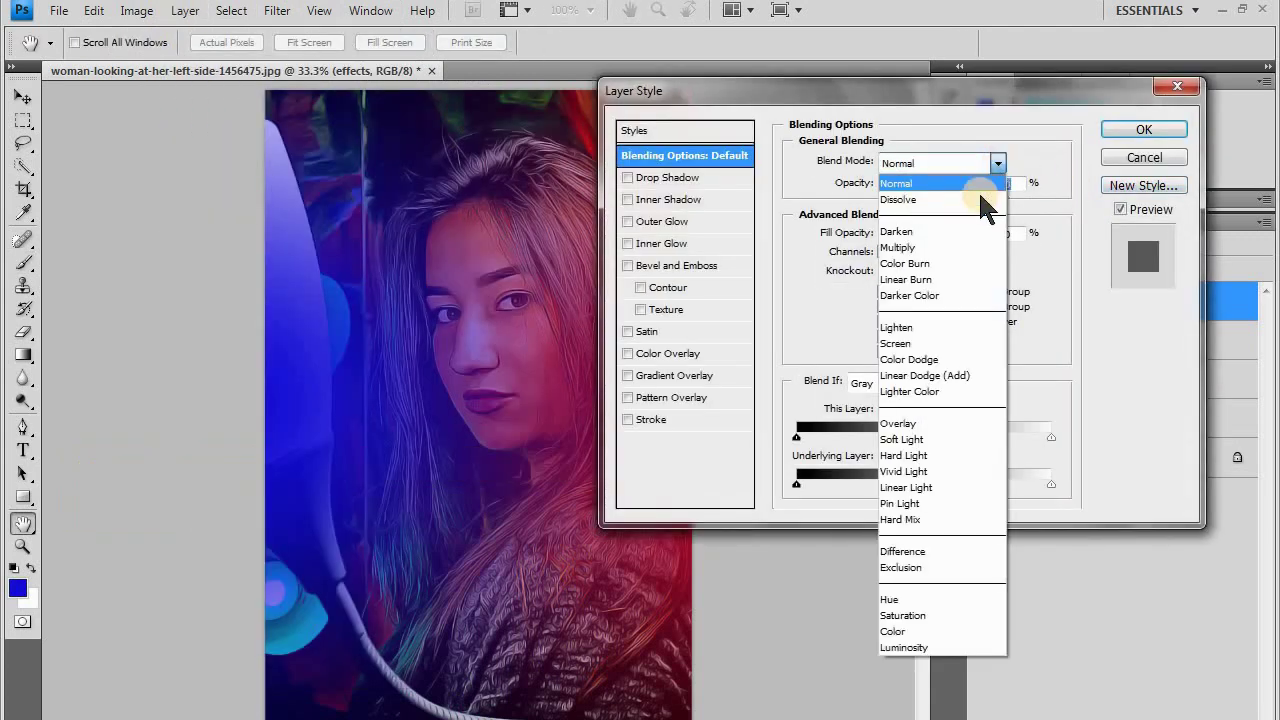
left_click(909, 423)
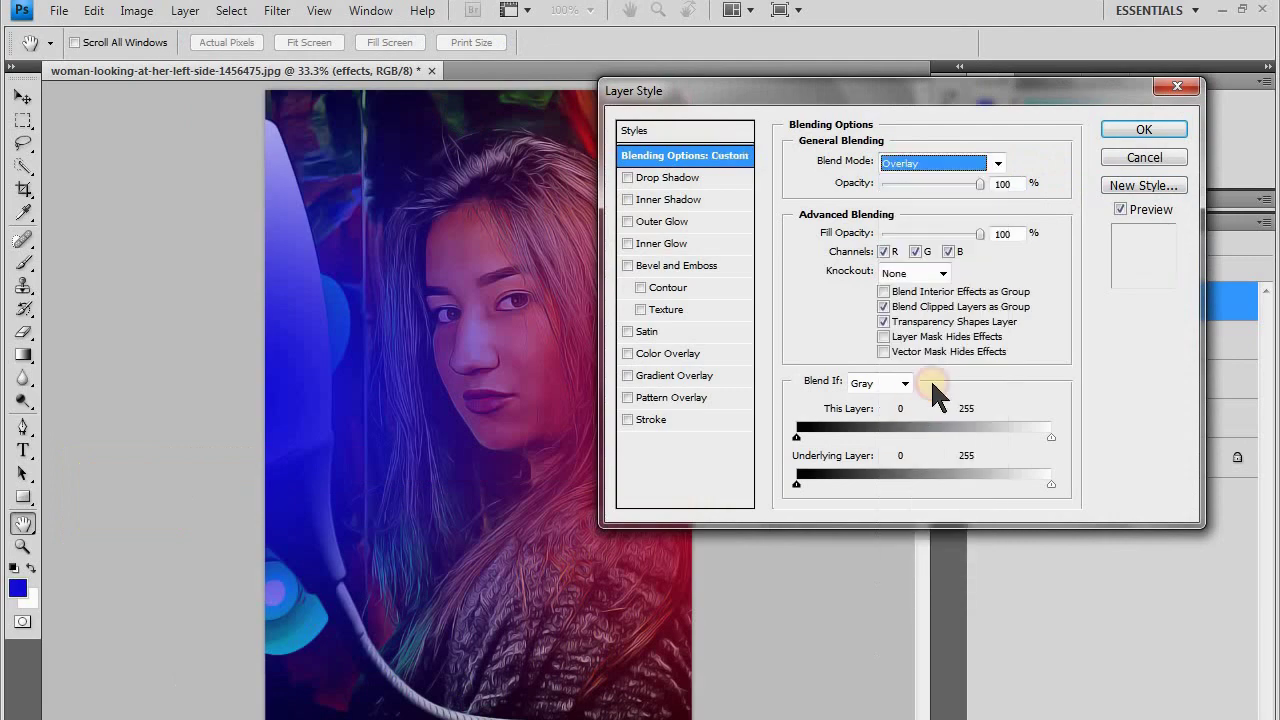
left_click(1123, 126)
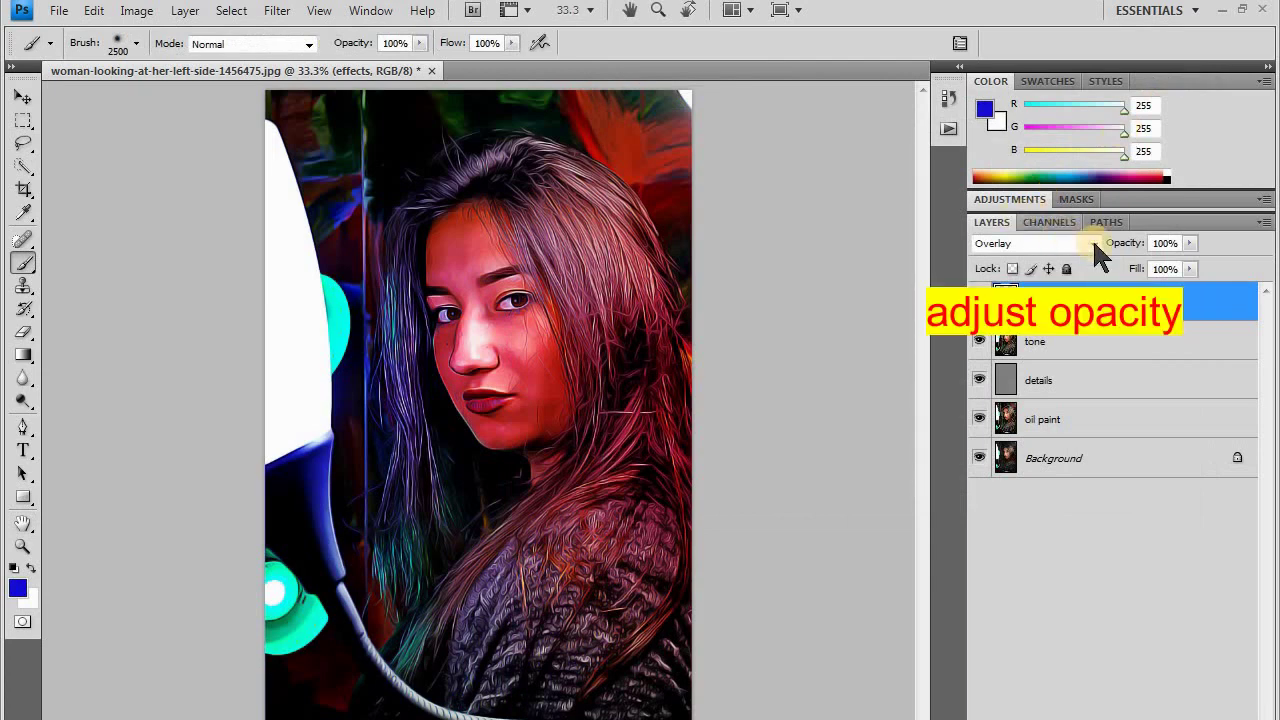
- Drop the effects layer to 46% opacity, softening the red and blue Overlay tint
left_click(1188, 244)
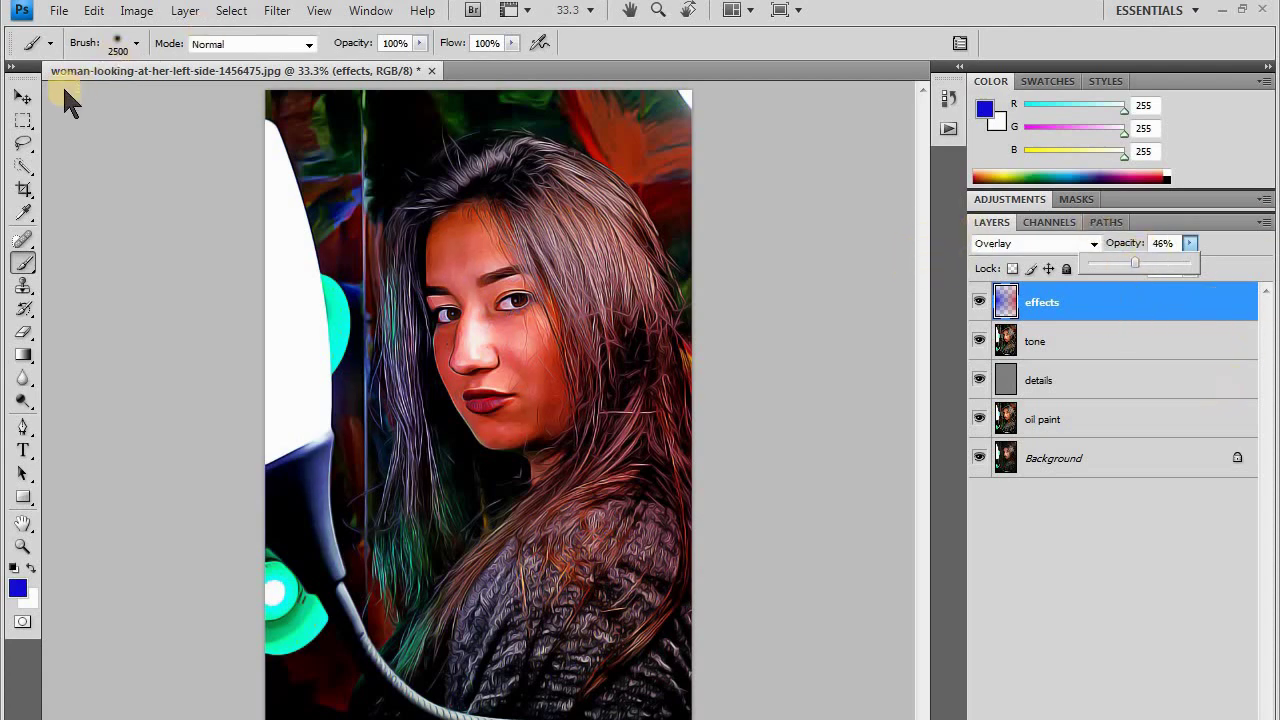
left_click(24, 97)
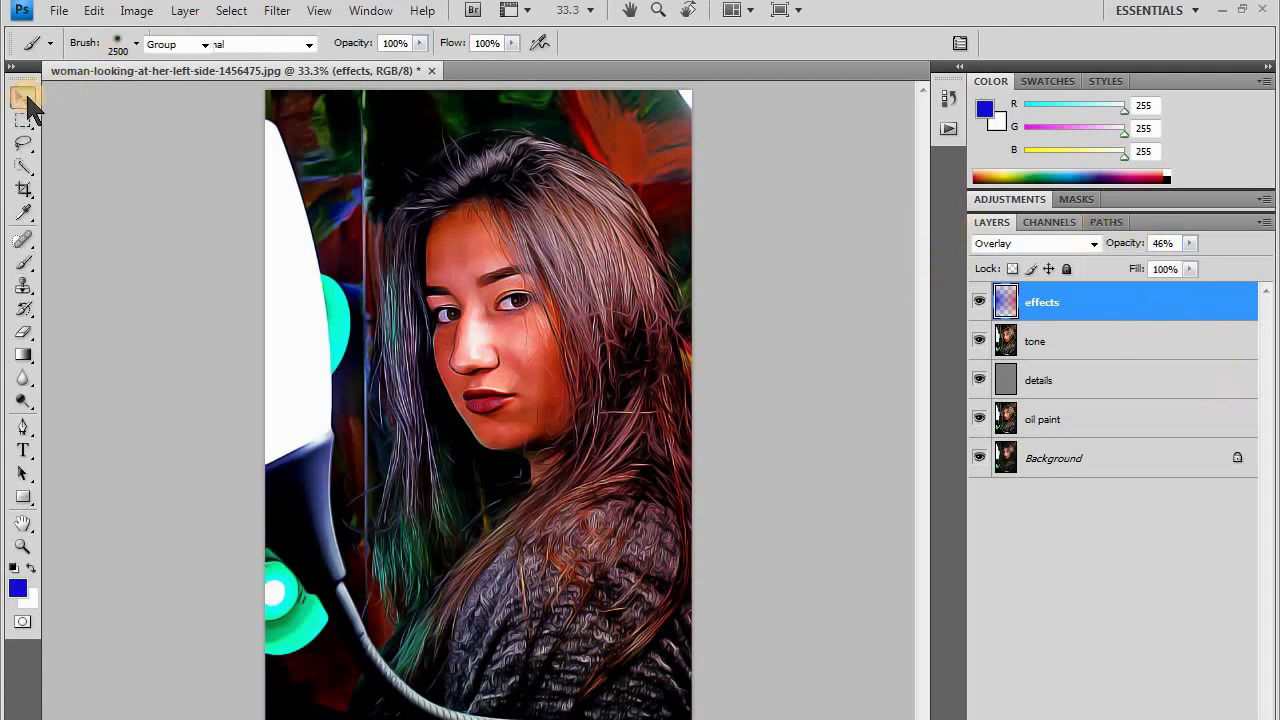
left_click(979, 301)
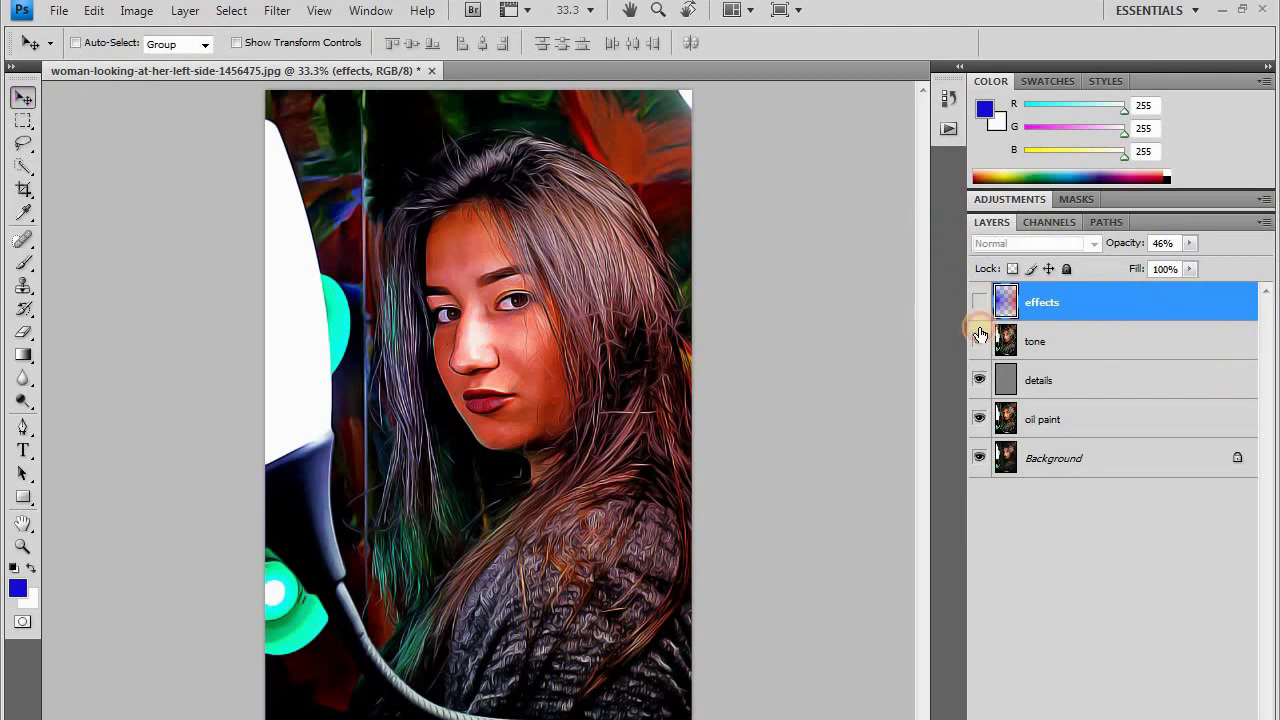
left_click_drag(979, 340, 978, 419)
left_click(979, 419)
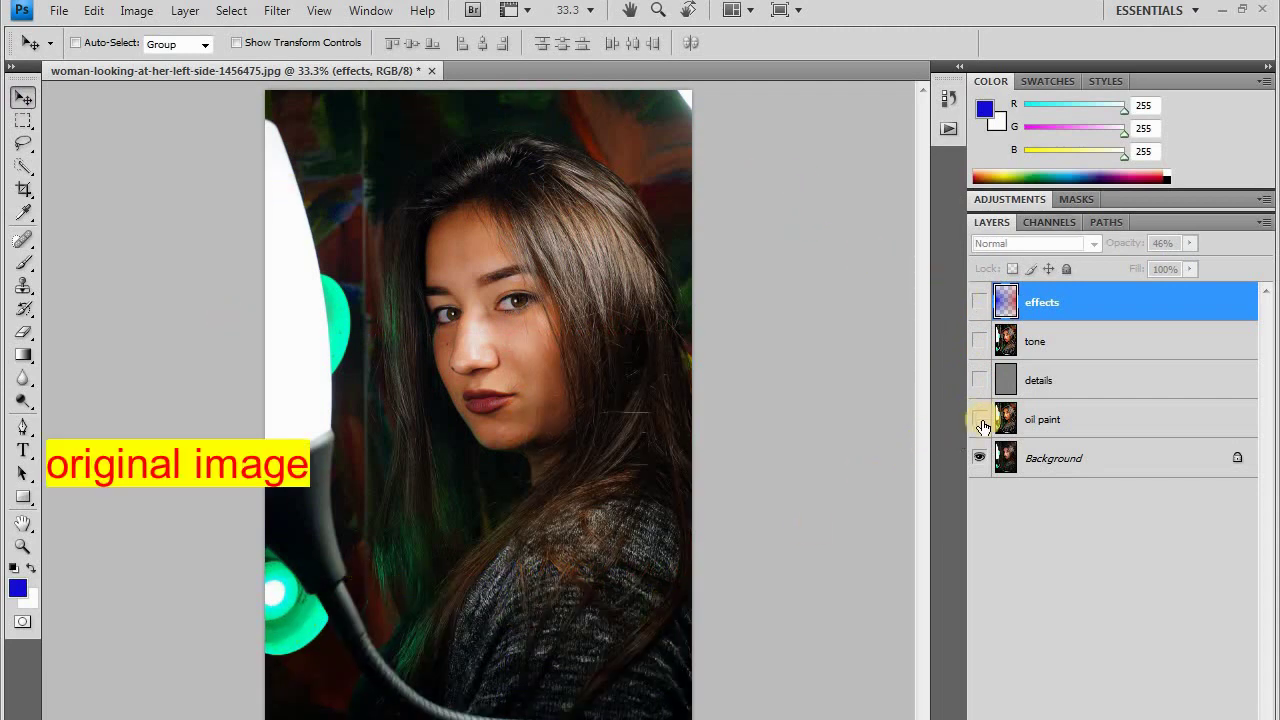
left_click_drag(983, 425, 976, 300)
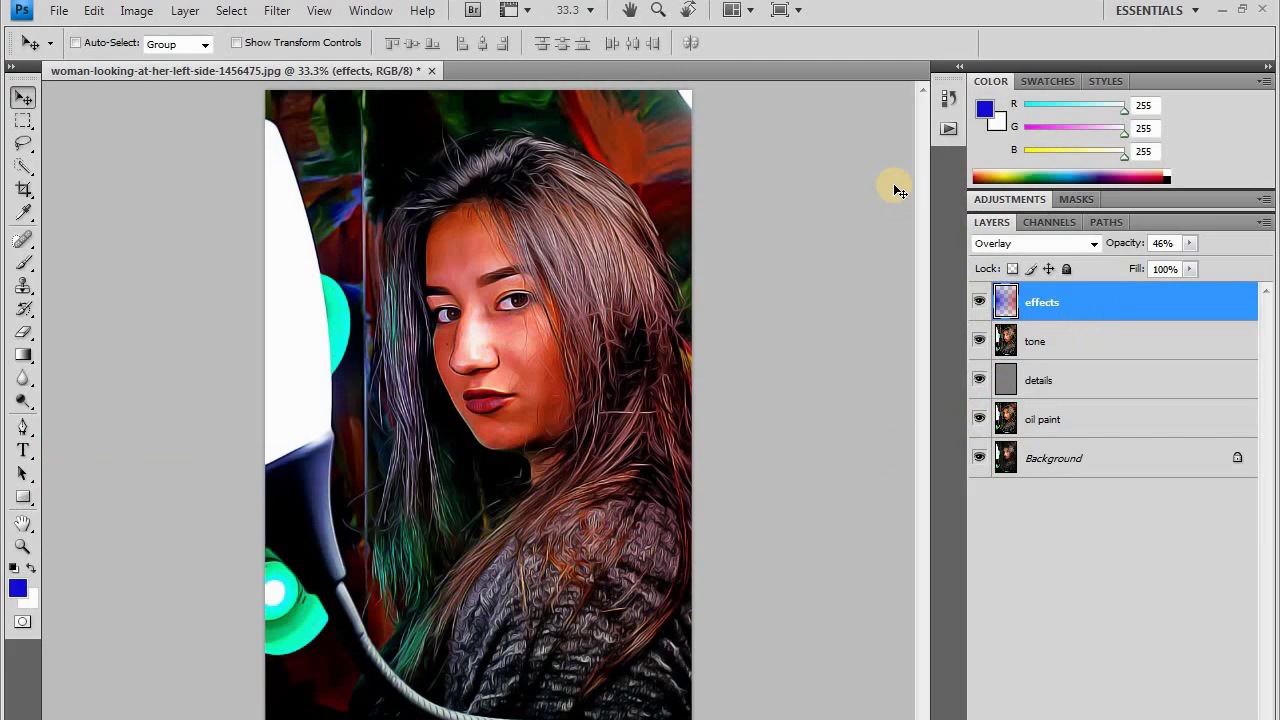
left_click(320, 11)
left_click(347, 155)
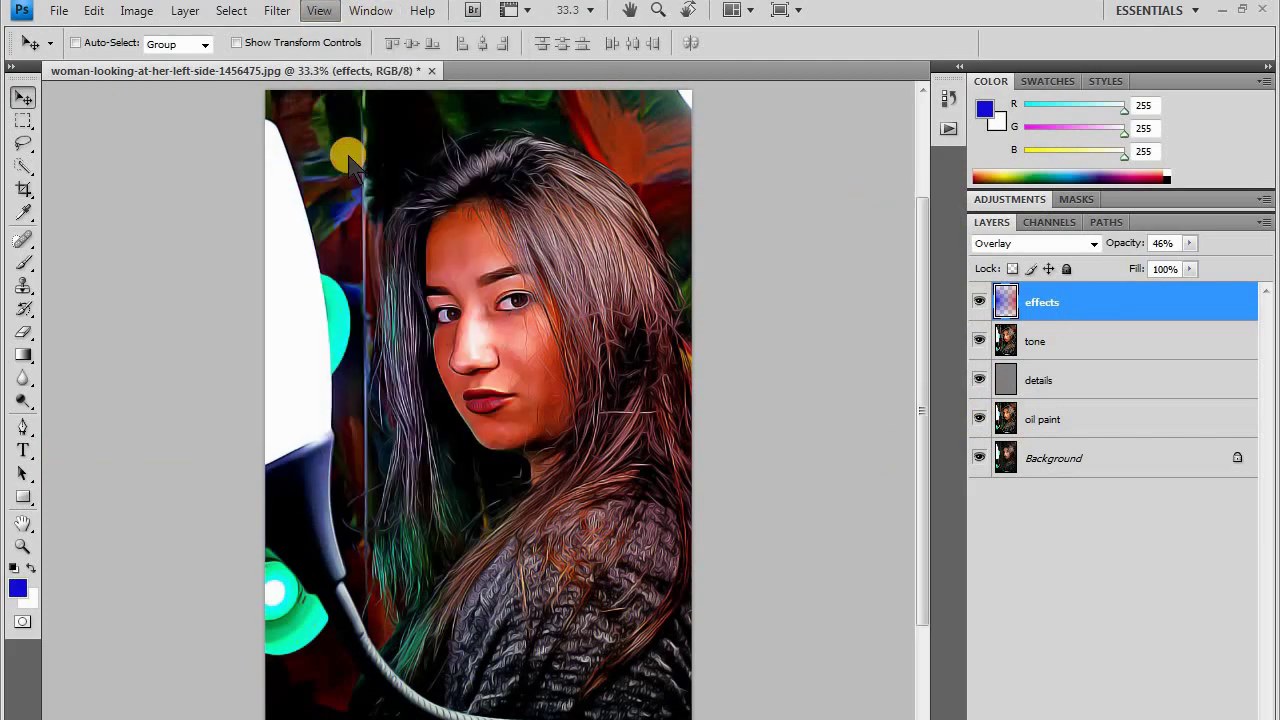
left_click(320, 11)
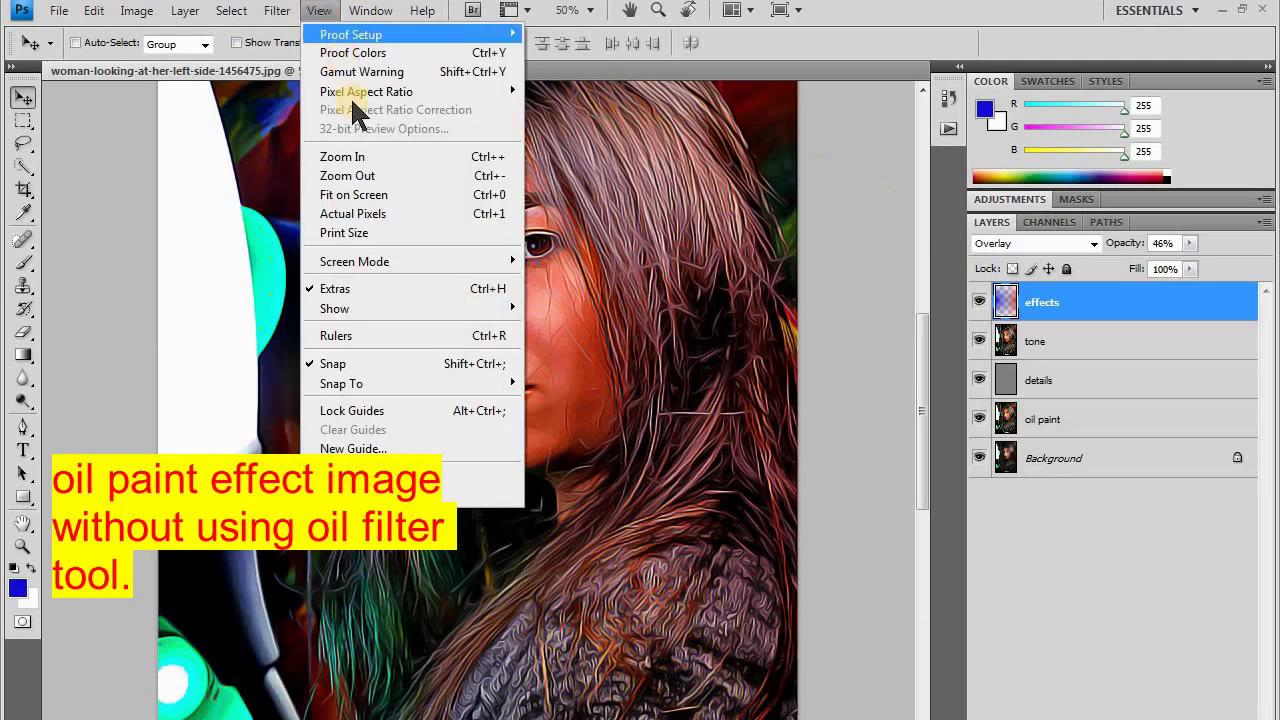
left_click(358, 155)
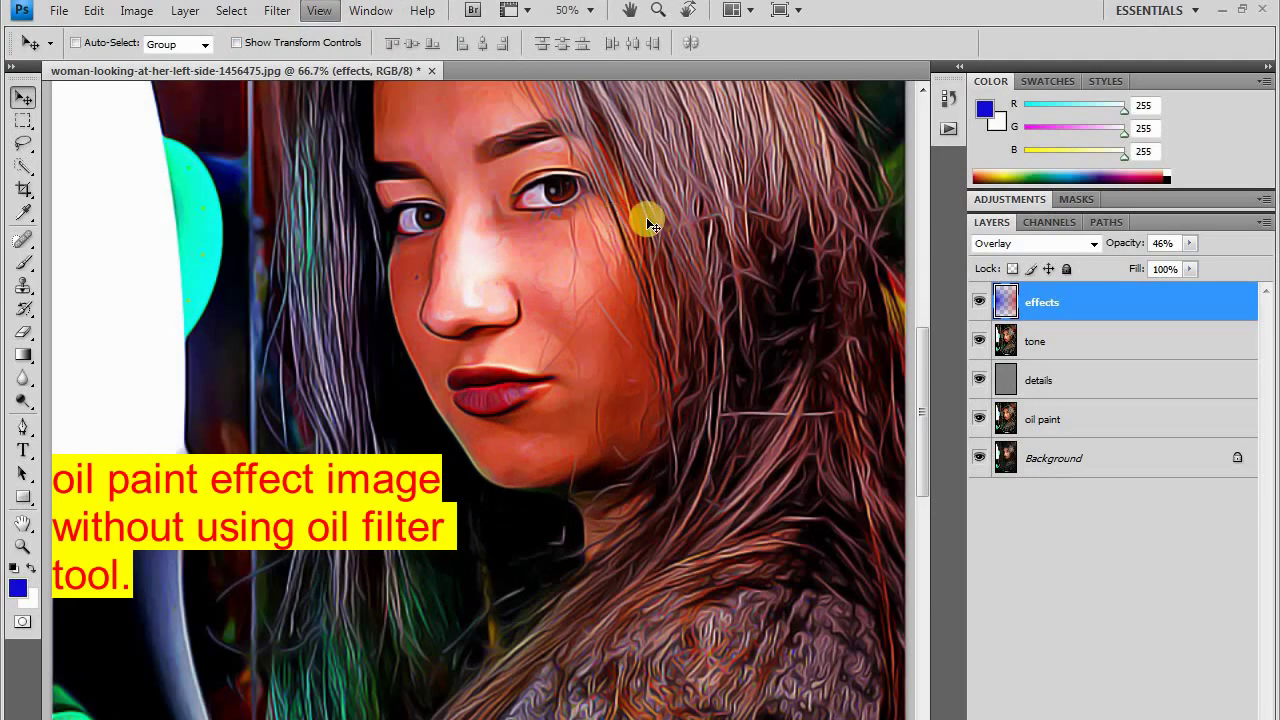
left_click_drag(922, 382, 930, 290)
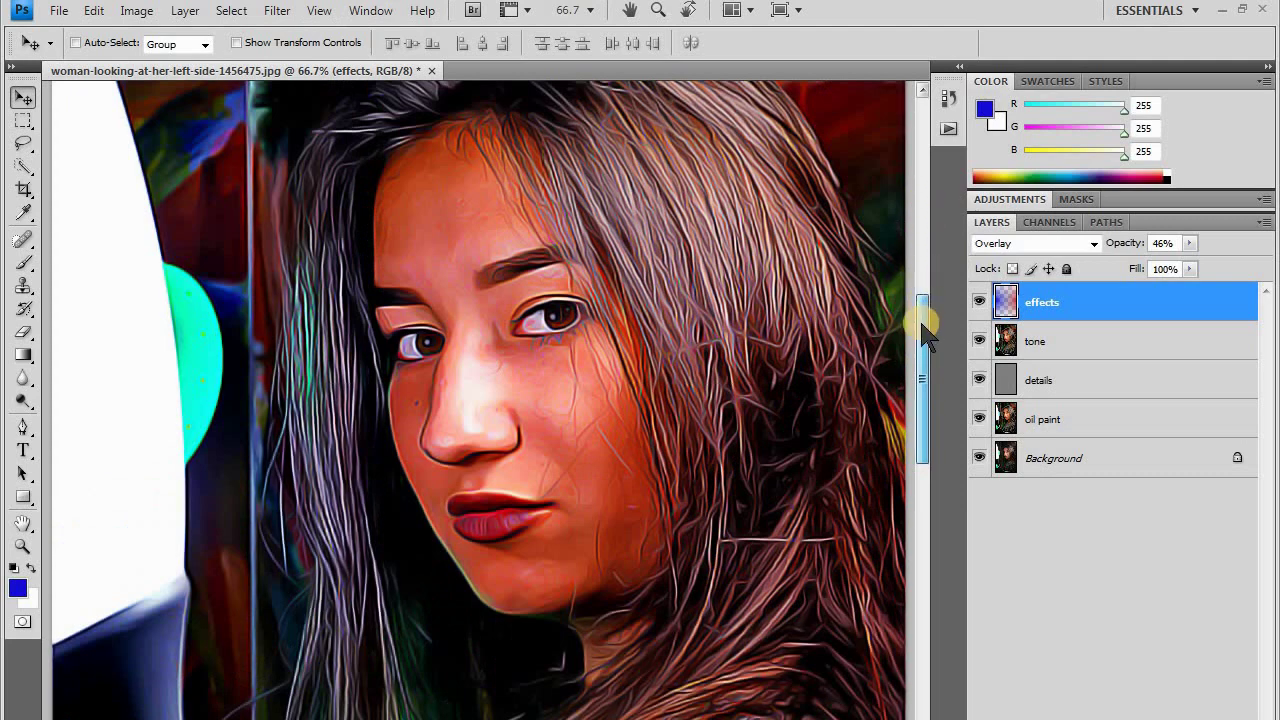
left_click_drag(924, 330, 928, 310)
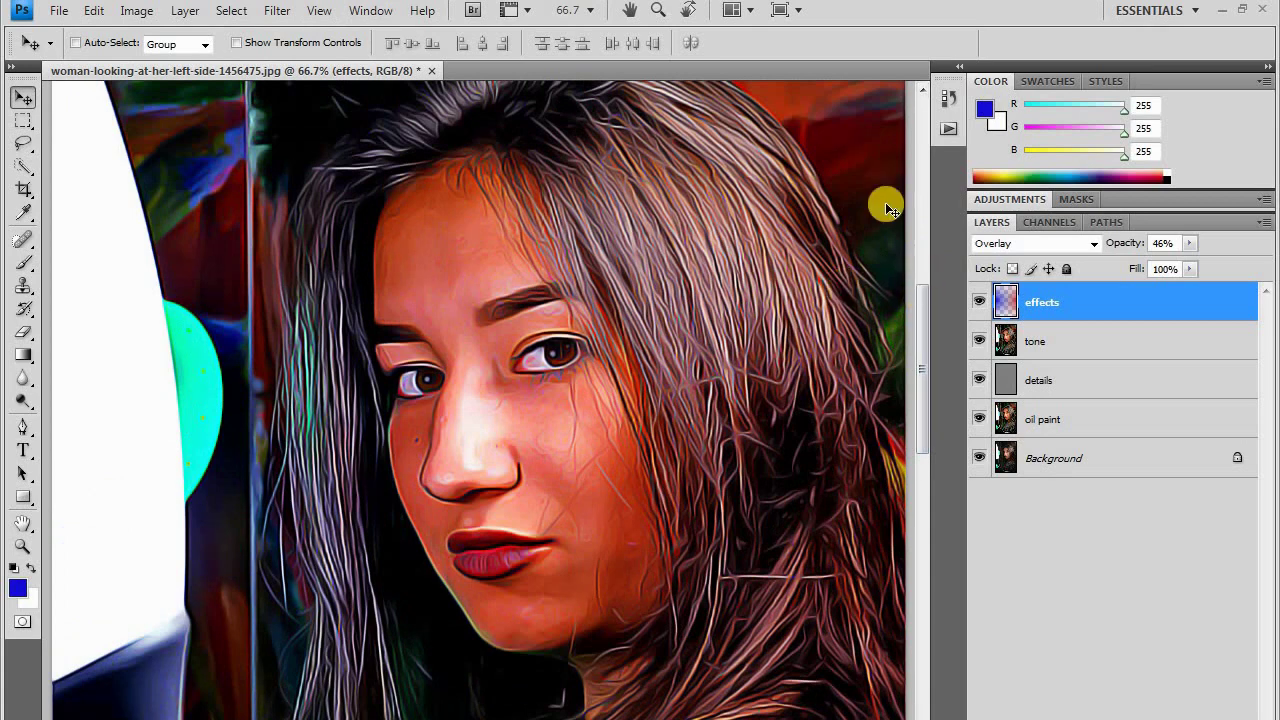
left_click(320, 11)
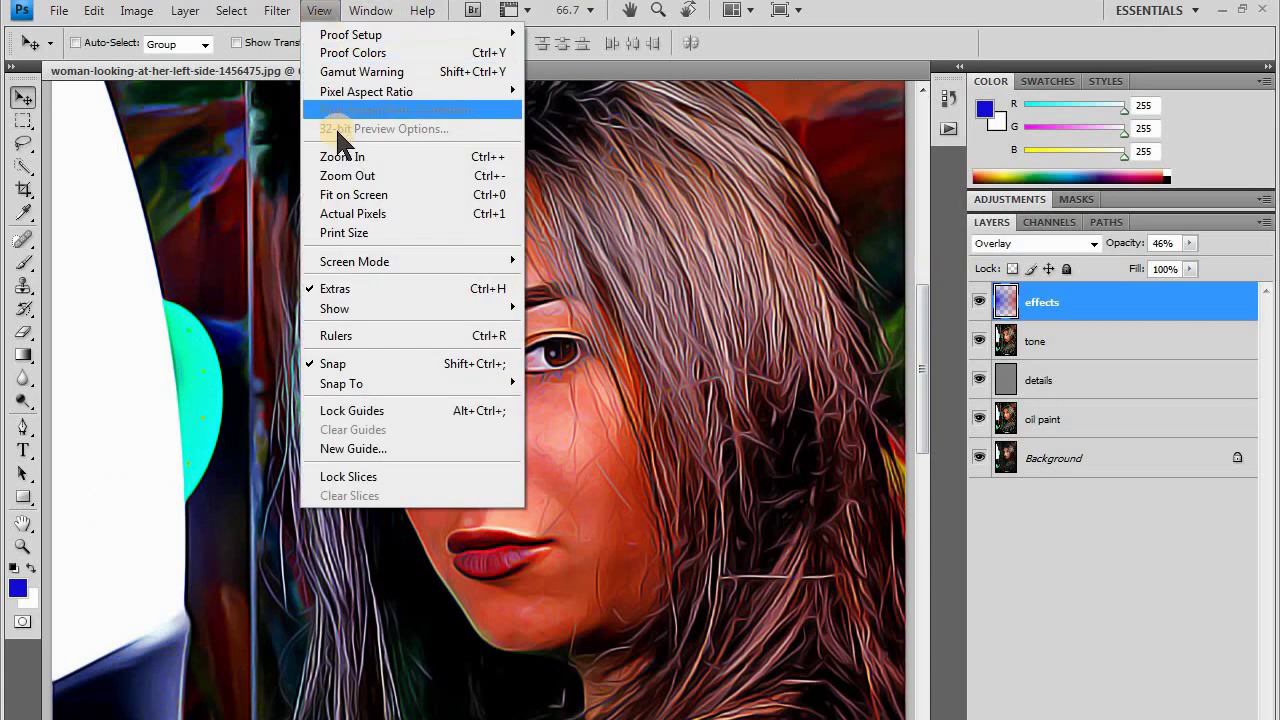
left_click(345, 175)
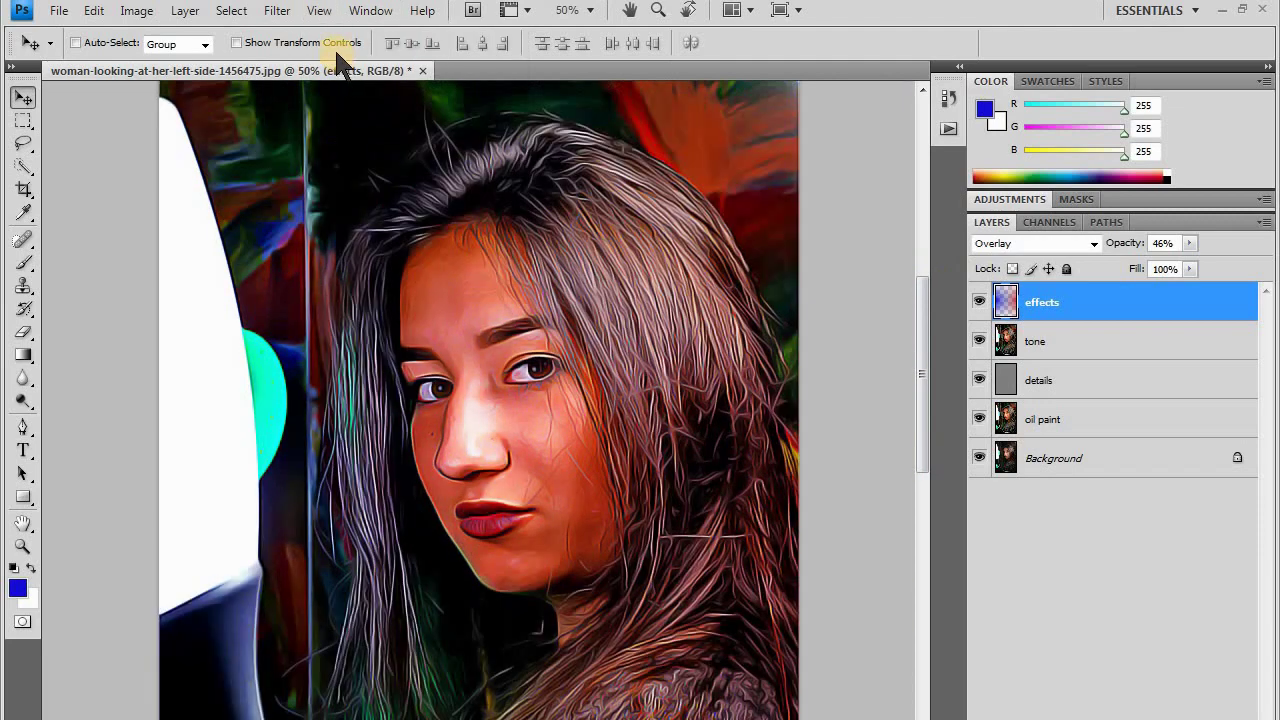
left_click(322, 12)
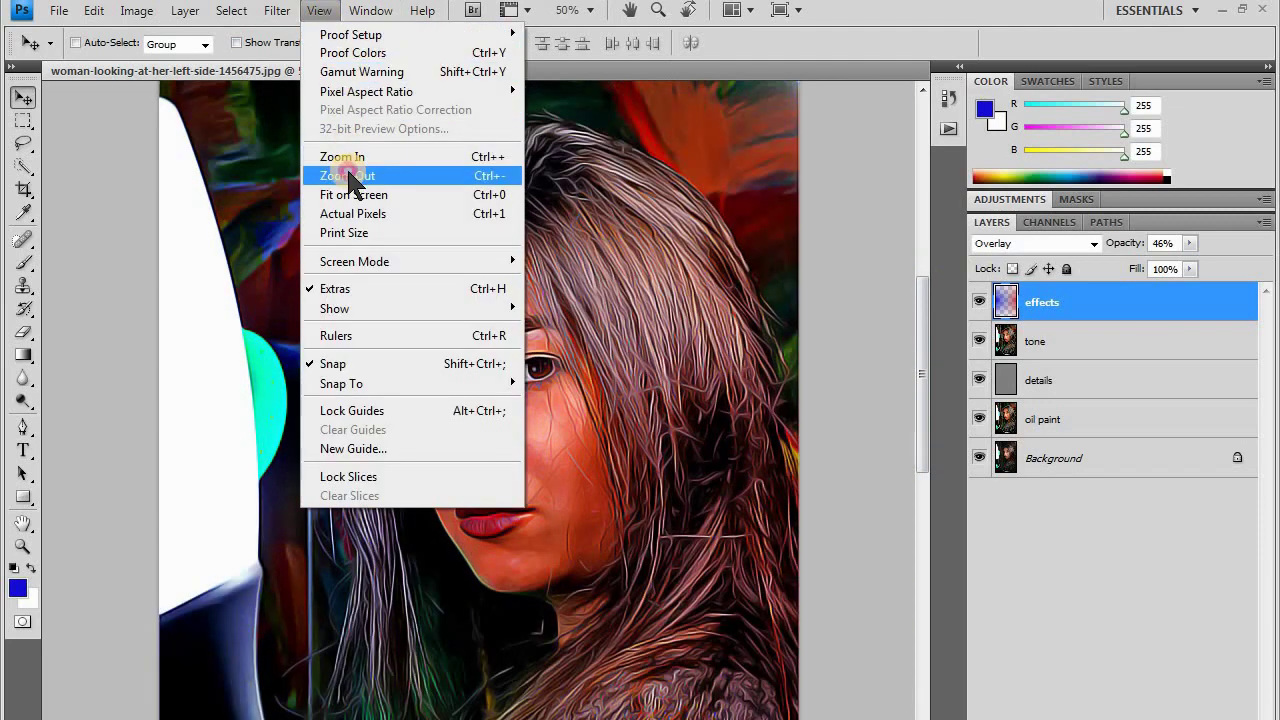
left_click(347, 172)
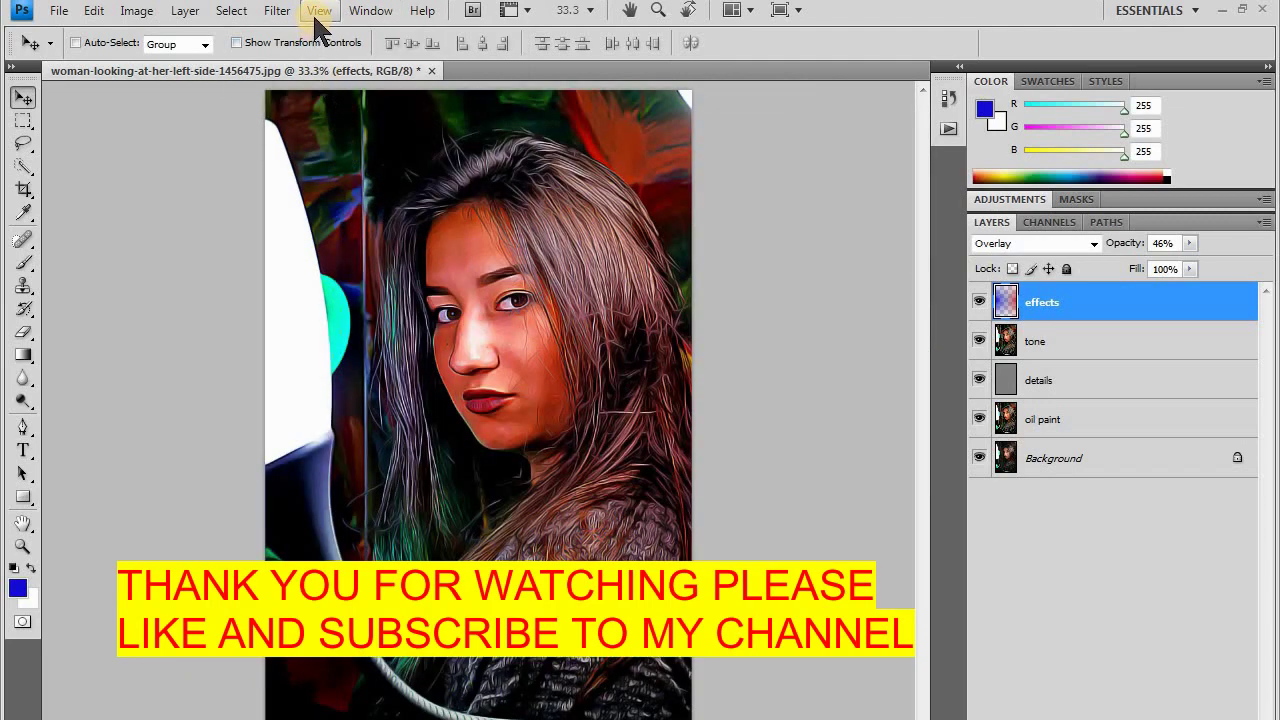